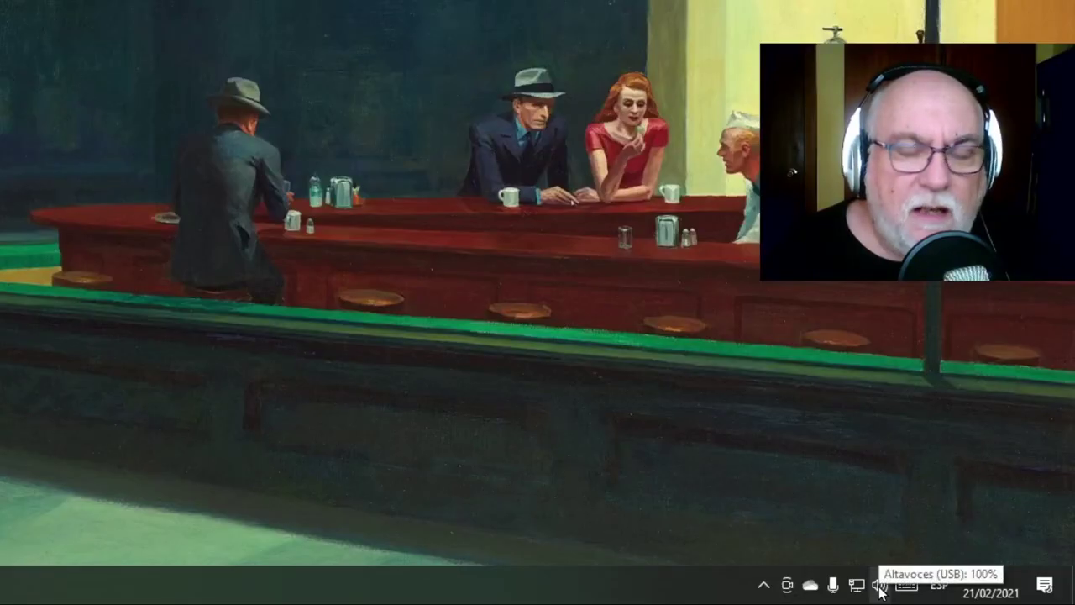
- Open the Windows sound settings and look over the output, input and advanced sound sections
right_click(881, 588)
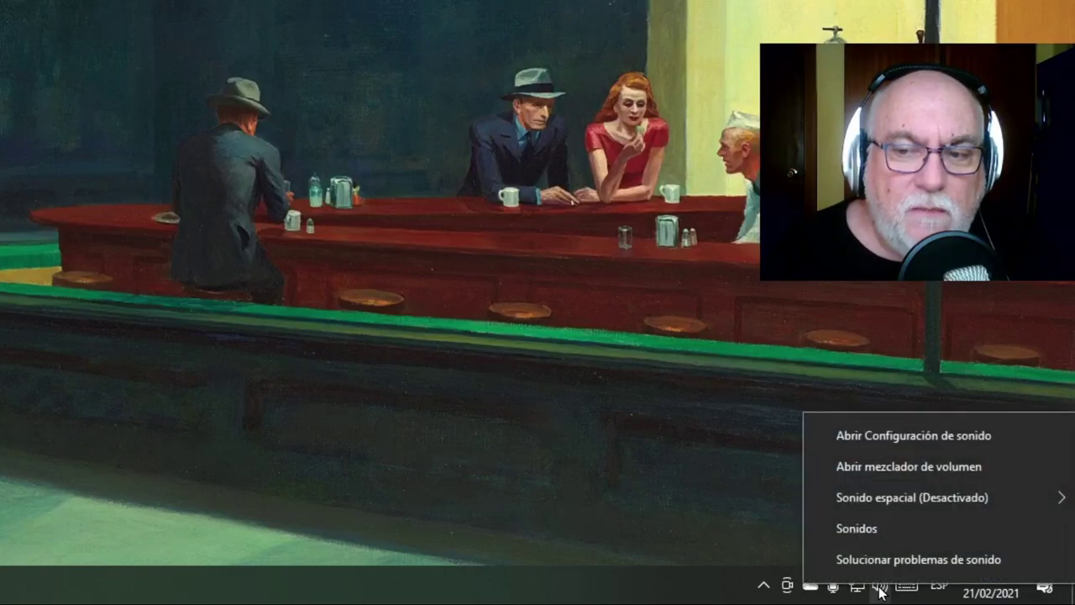
click(913, 439)
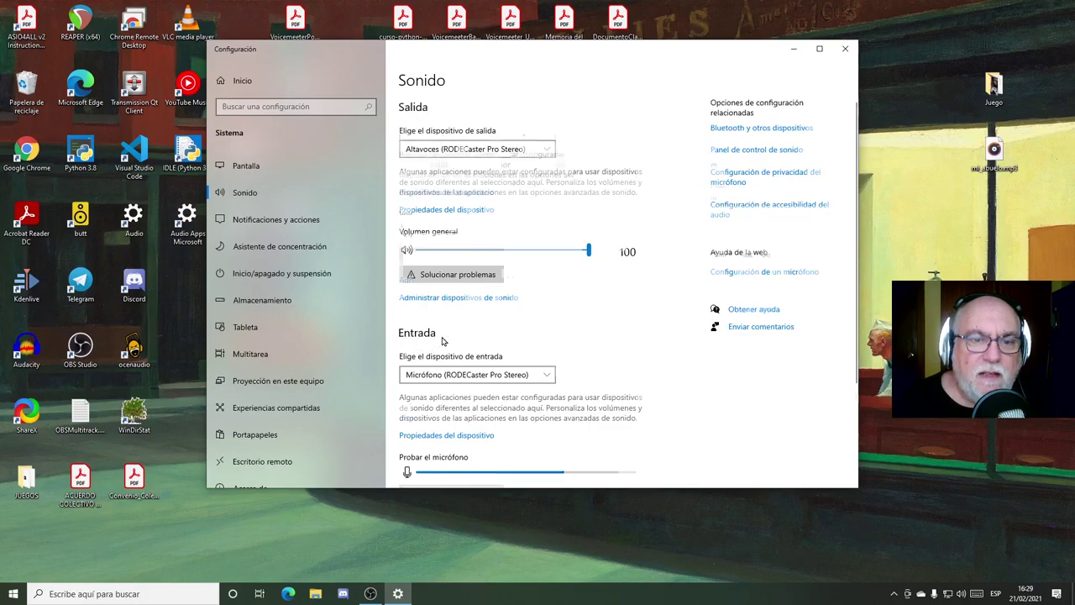
scroll(424, 403, down, 3)
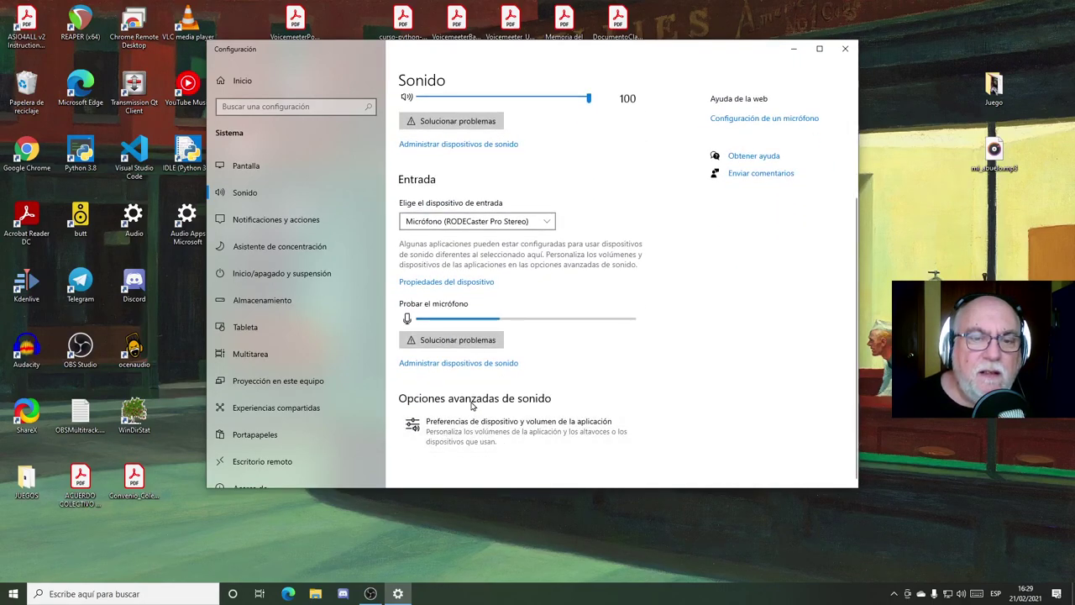
scroll(588, 424, up, 2)
scroll(594, 412, up, 1)
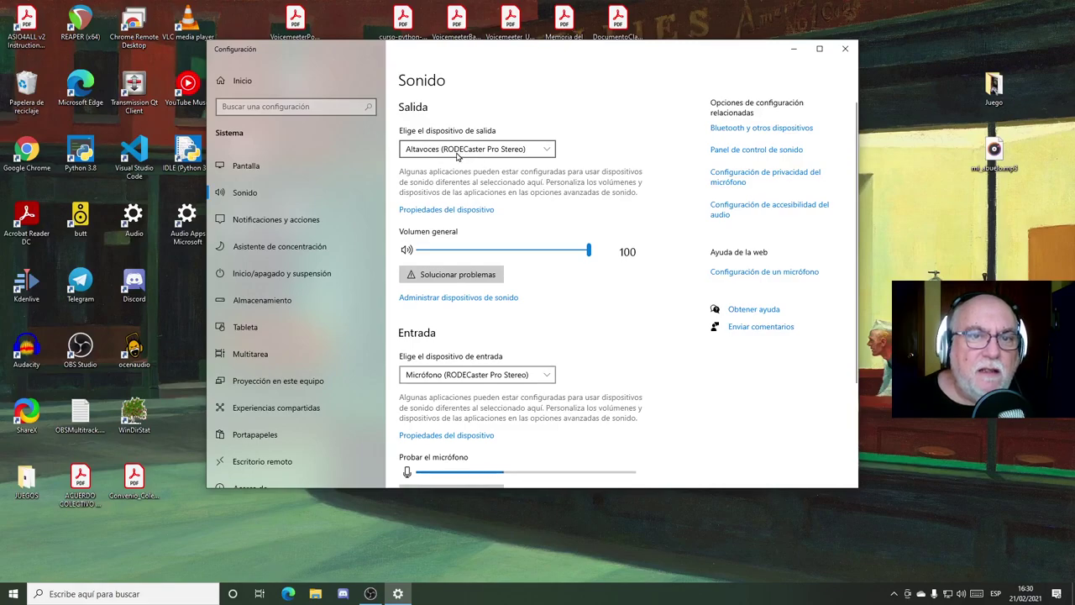
- Examine the available output devices and the balance settings in the RODECaster Pro Stereo speakers' device properties
click(547, 151)
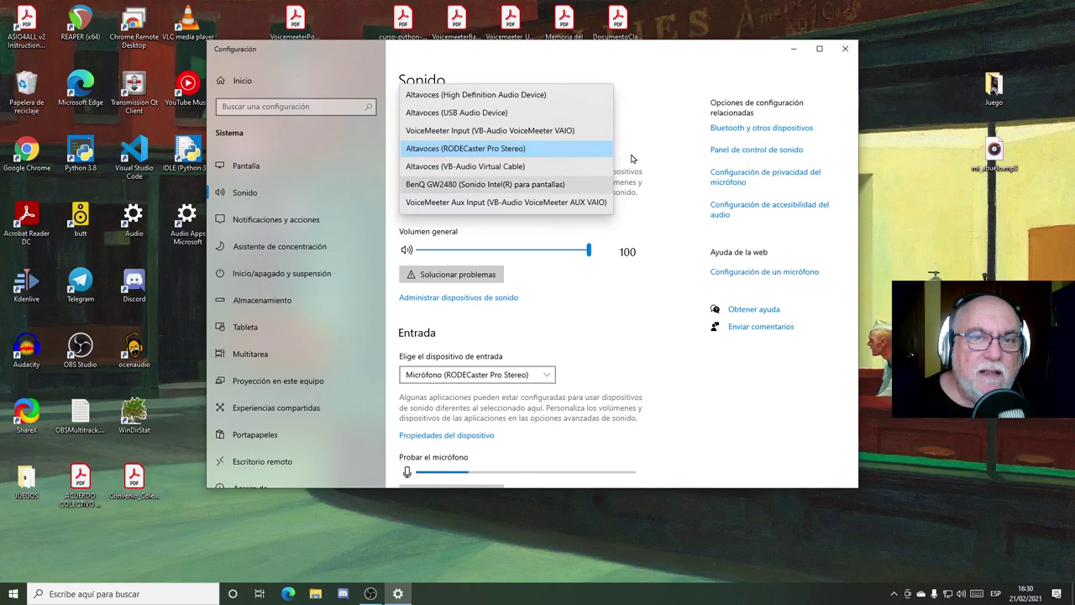
click(462, 214)
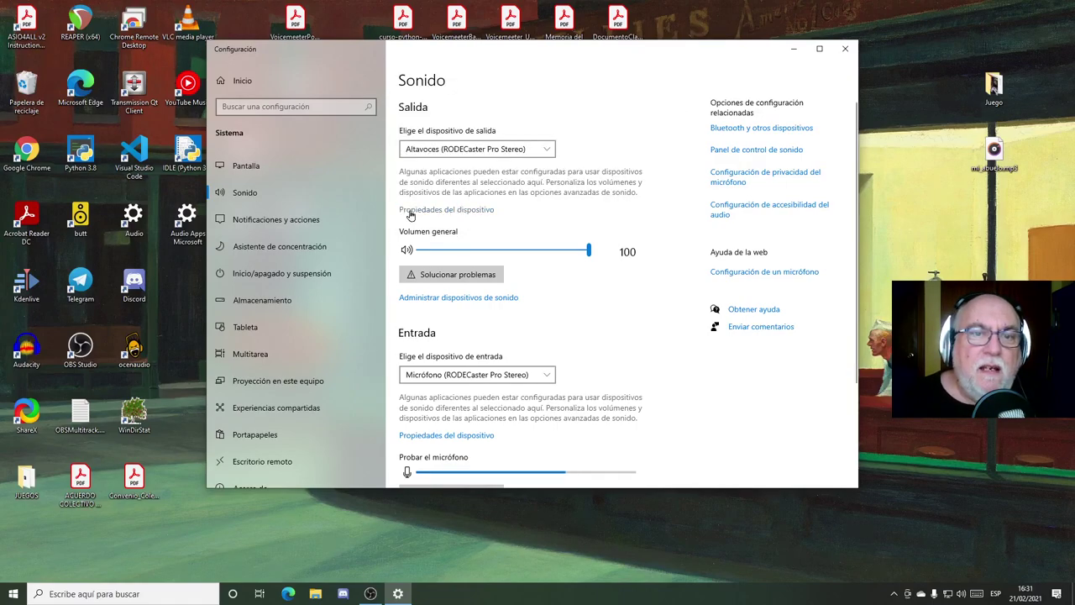
click(439, 211)
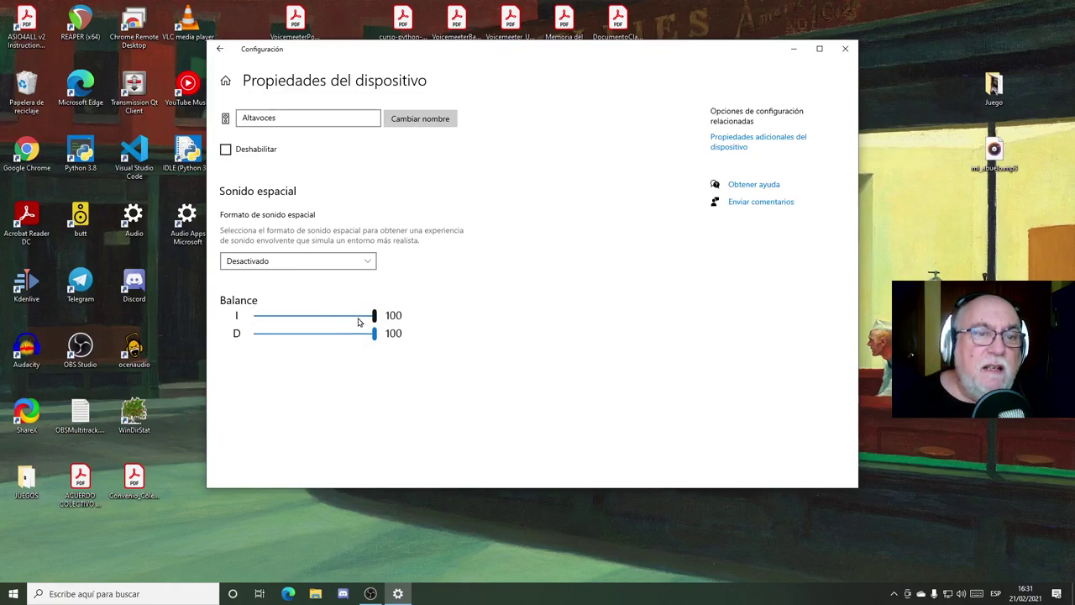
drag(375, 317, 391, 337)
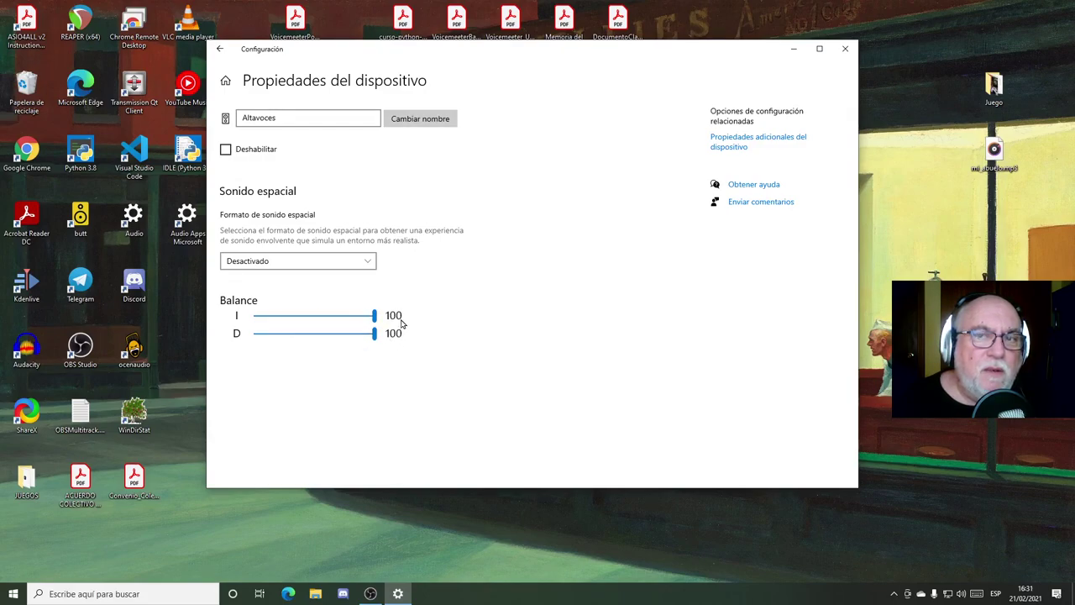
key(alt+Left)
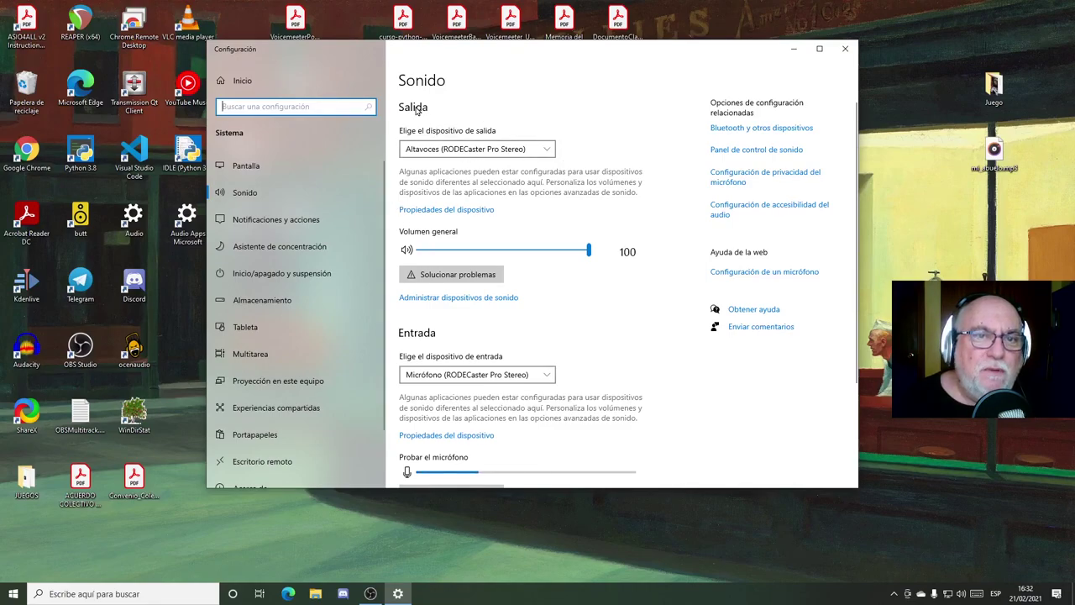
click(548, 152)
click(597, 154)
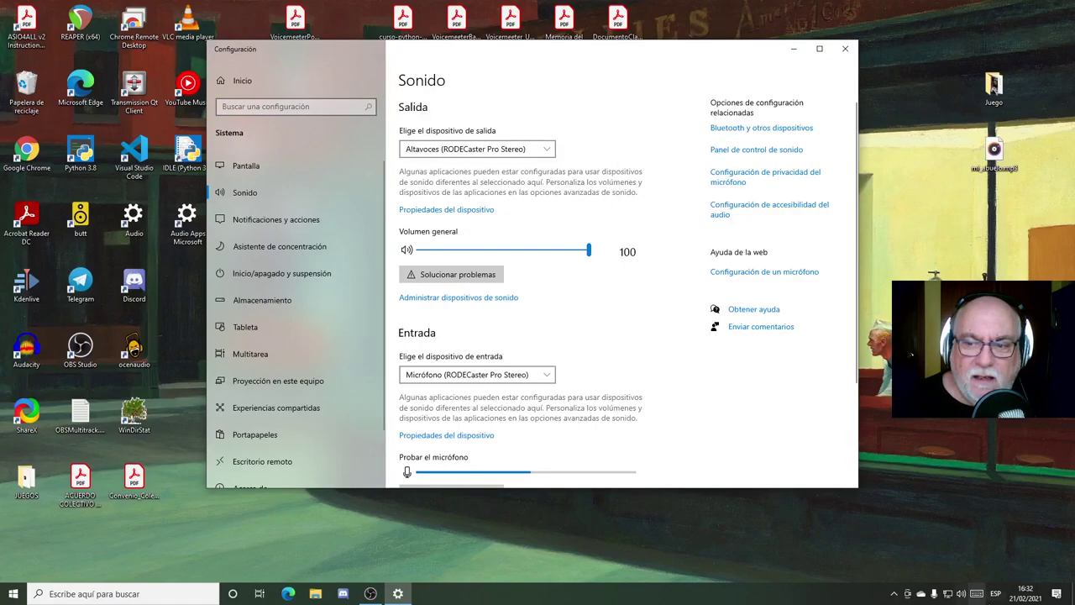
right_click(961, 594)
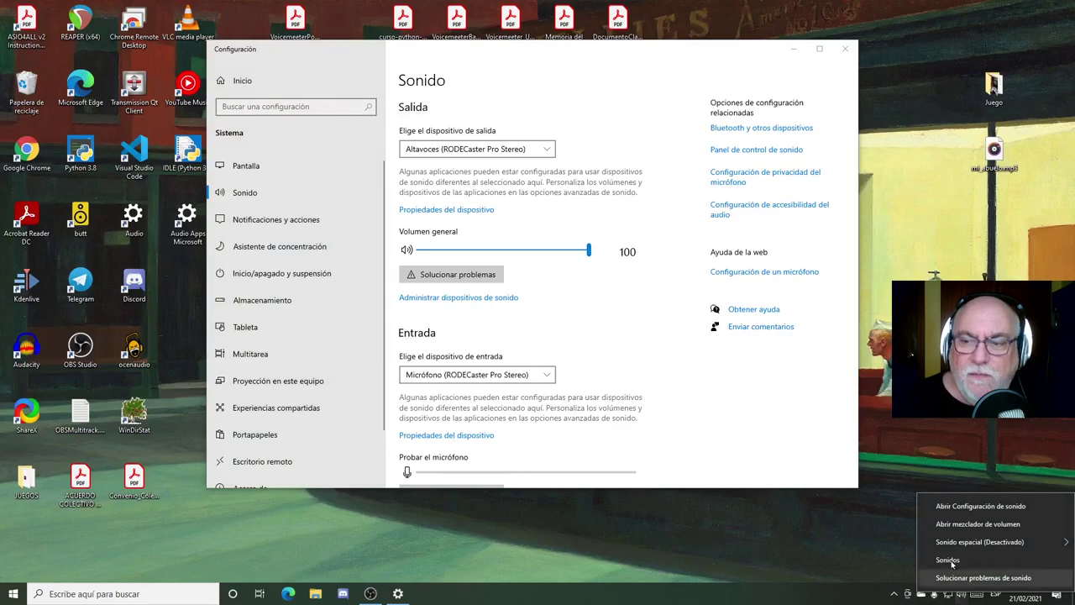
click(587, 267)
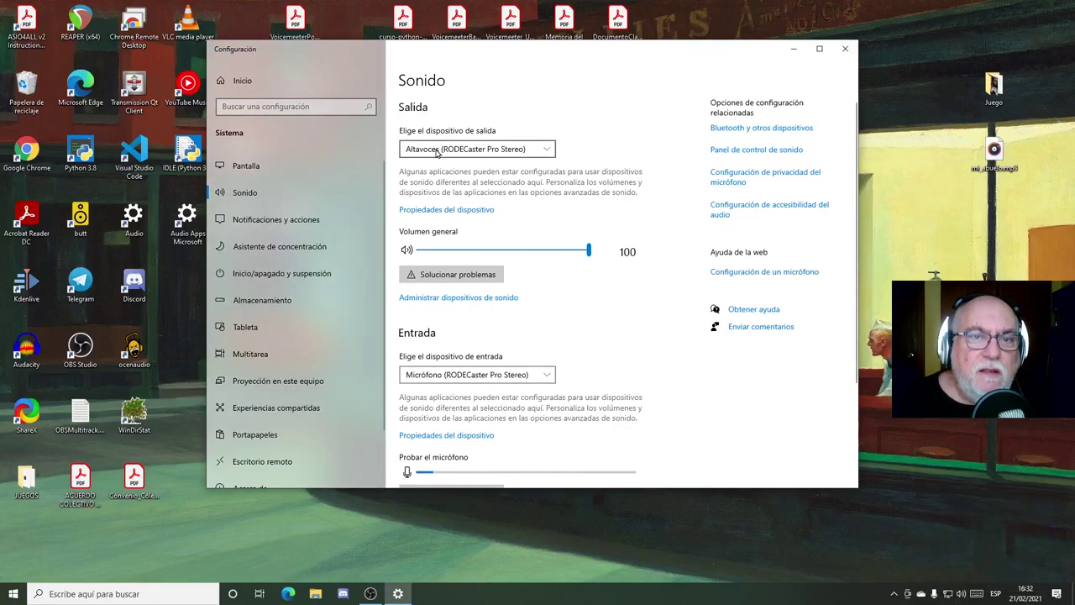
- Examine the available input devices and the device properties of the RODECaster Pro Stereo microphone
scroll(578, 325, down, 3)
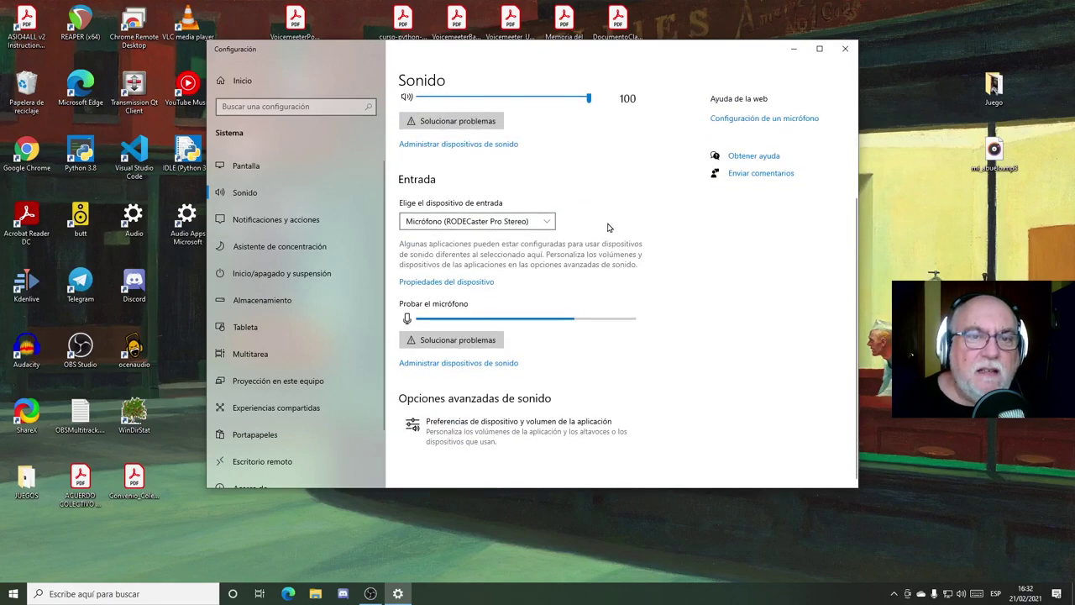
click(546, 220)
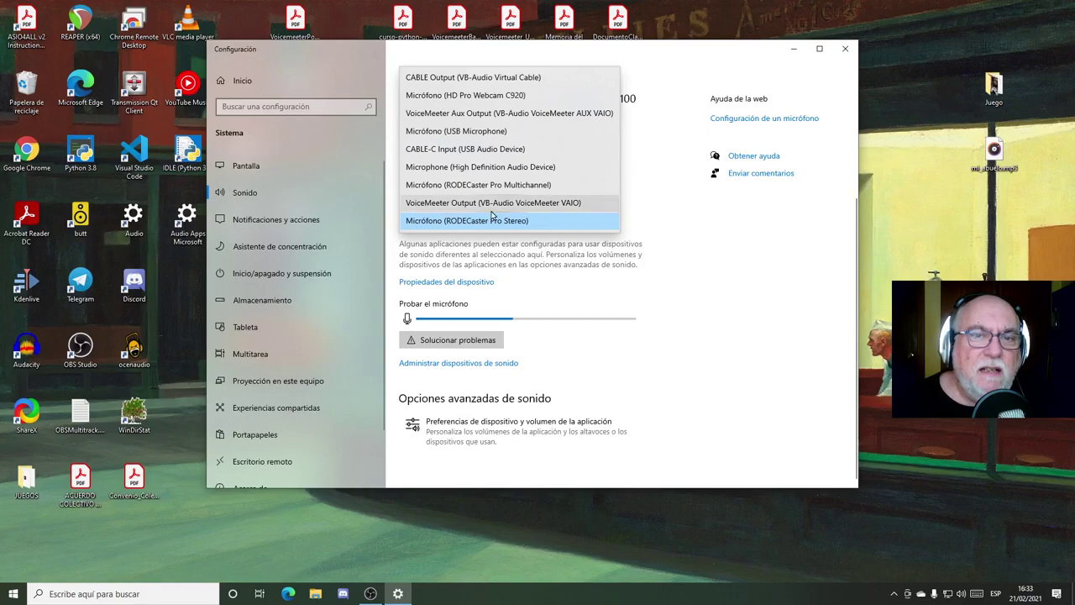
click(559, 225)
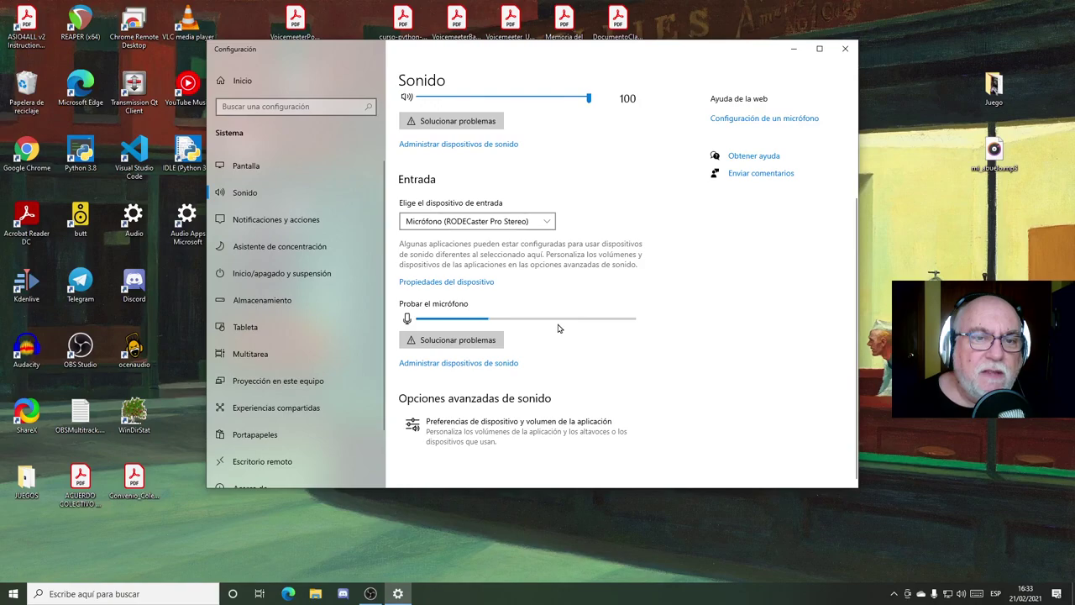
click(482, 285)
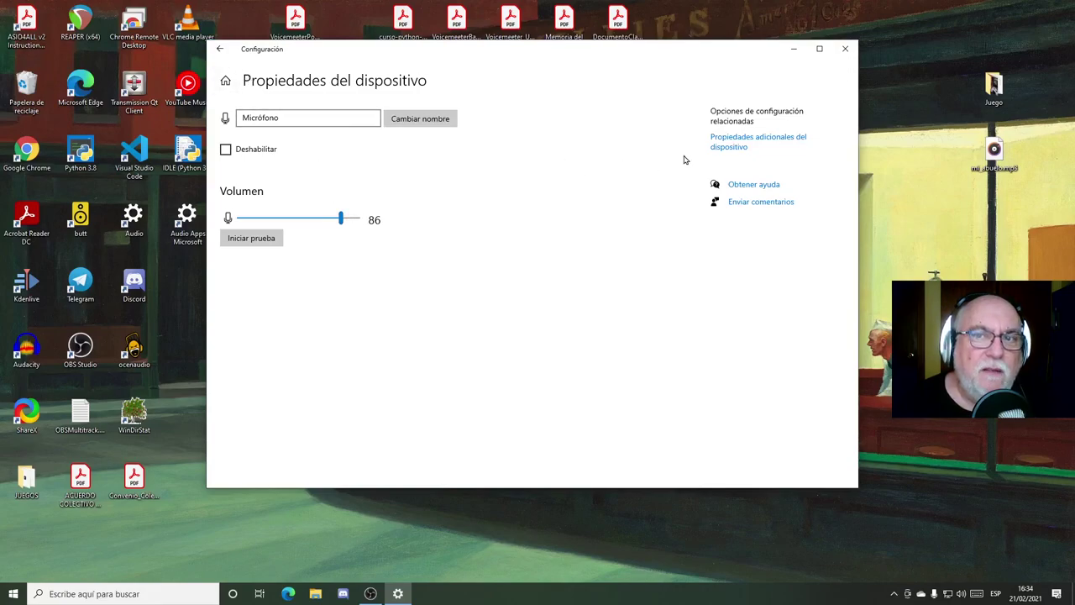
click(218, 51)
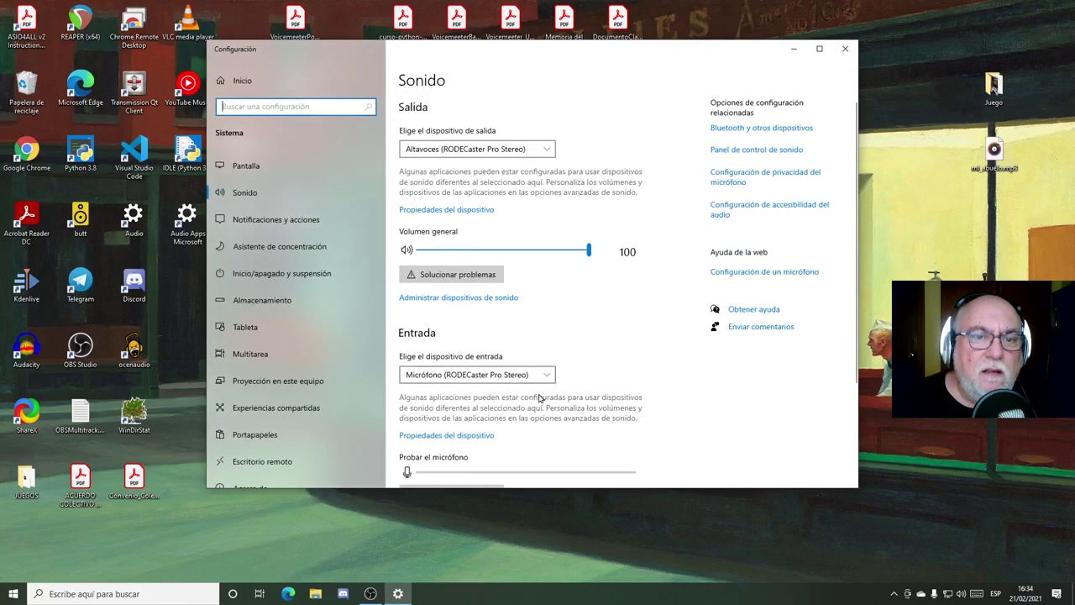
scroll(627, 328, down, 3)
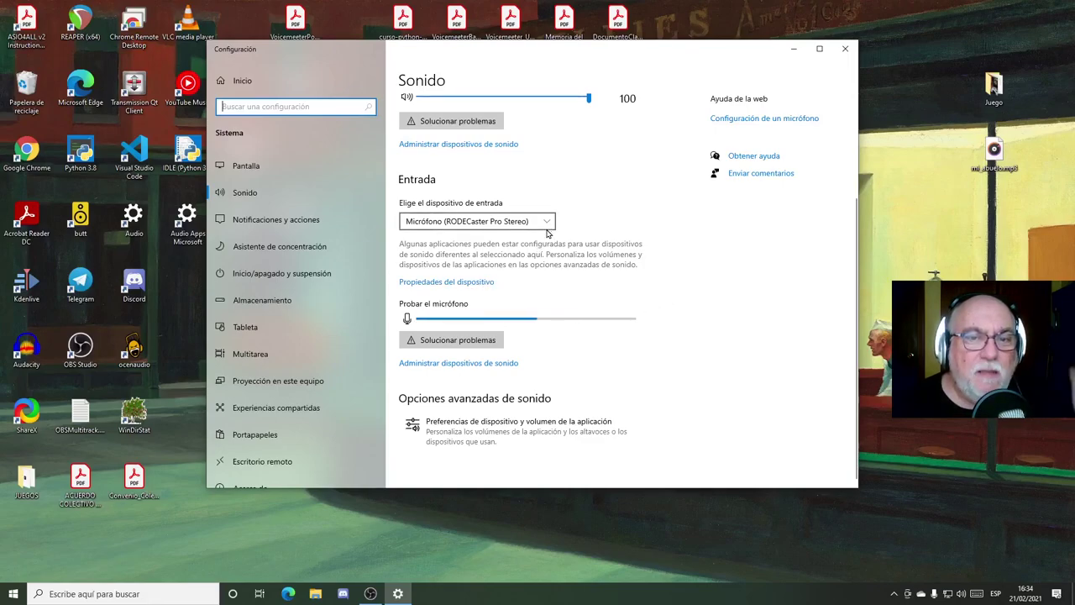
click(471, 286)
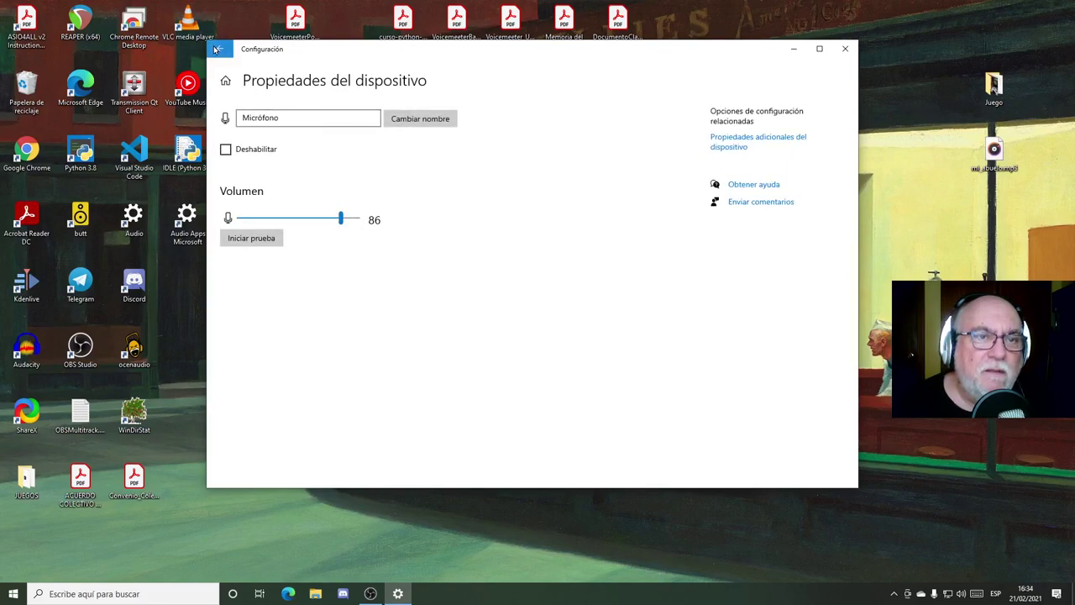
key(alt+Left)
- Open the app volume and device preferences and review the general and per-application audio settings
scroll(470, 424, down, 3)
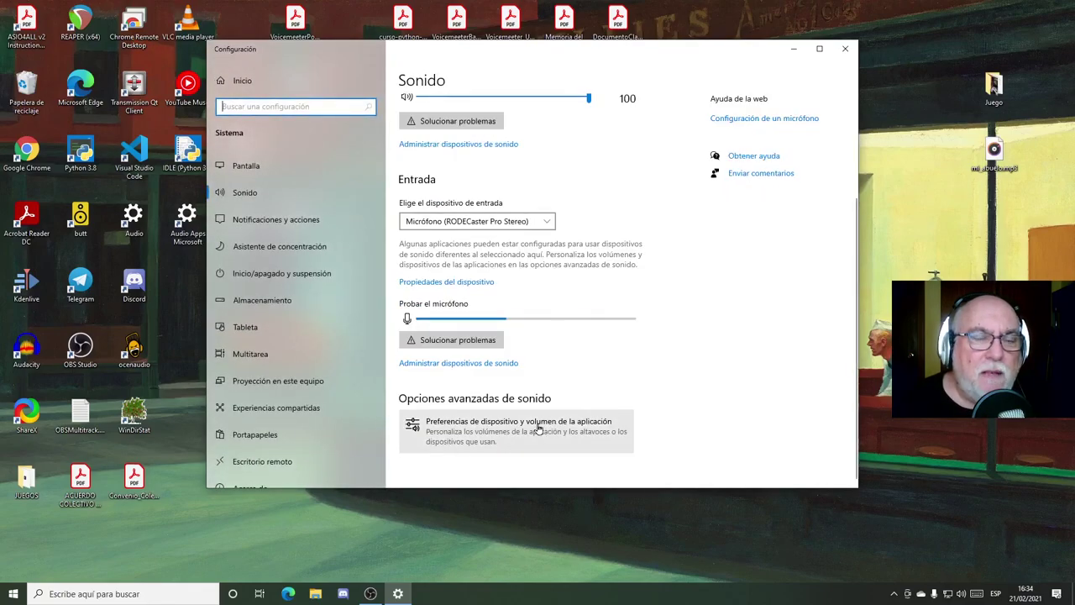
click(492, 430)
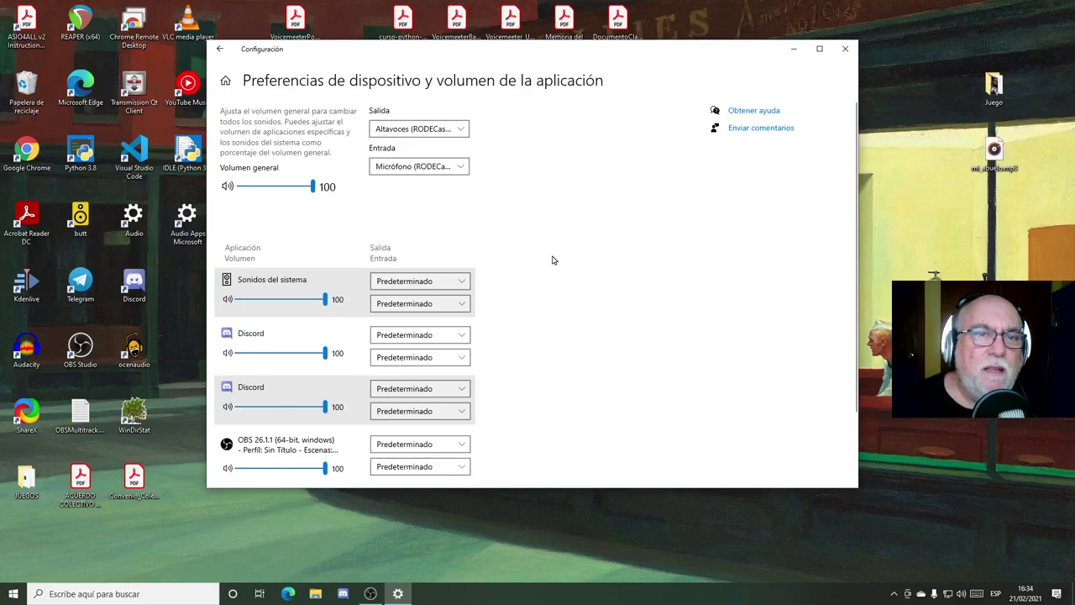
scroll(550, 277, down, 2)
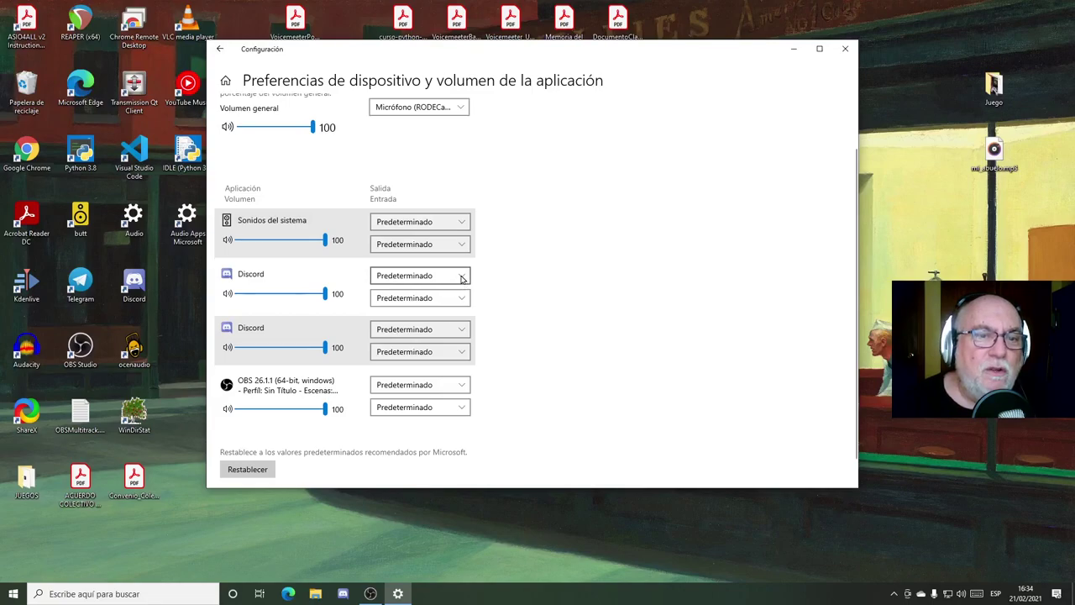
scroll(595, 280, up, 2)
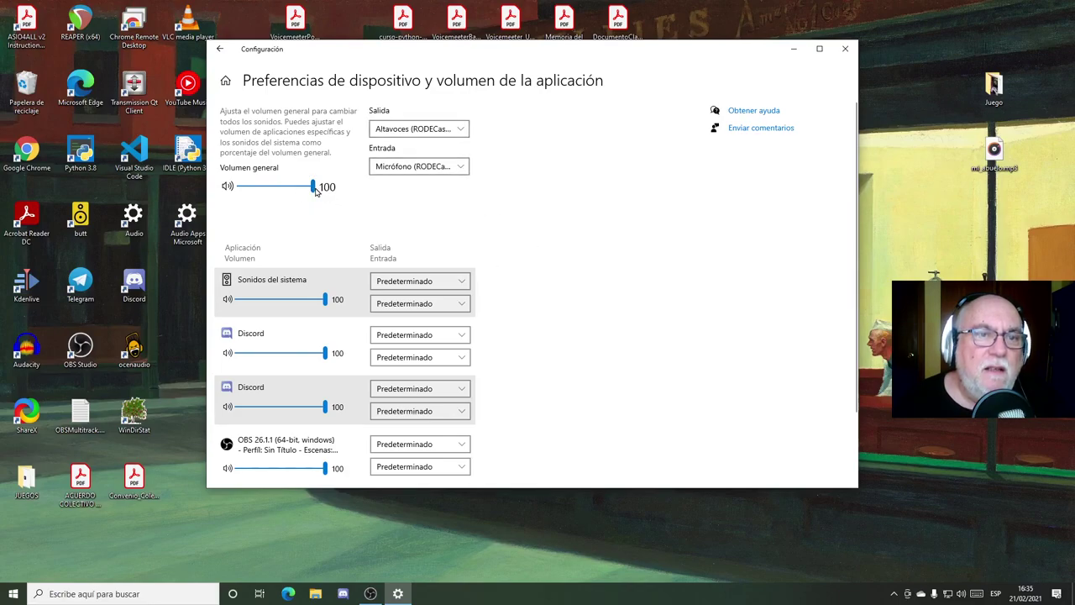
scroll(529, 280, down, 2)
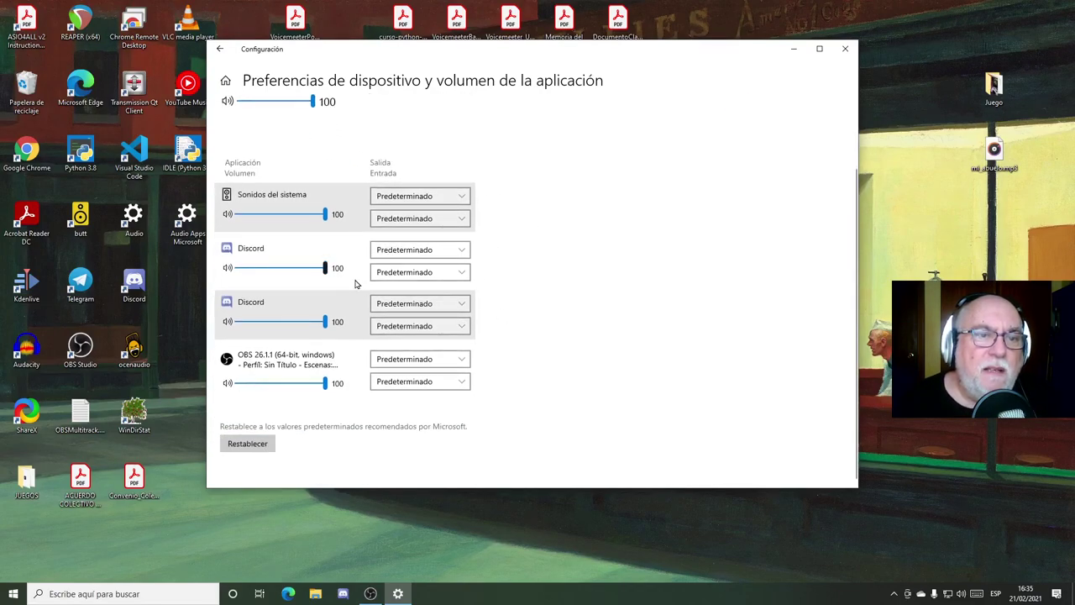
- Set the first Discord entry's output to BenQ GW2480 (Sonido Intel(R) para pantallas) and its input to Micrófono (USB Microphone)
click(461, 250)
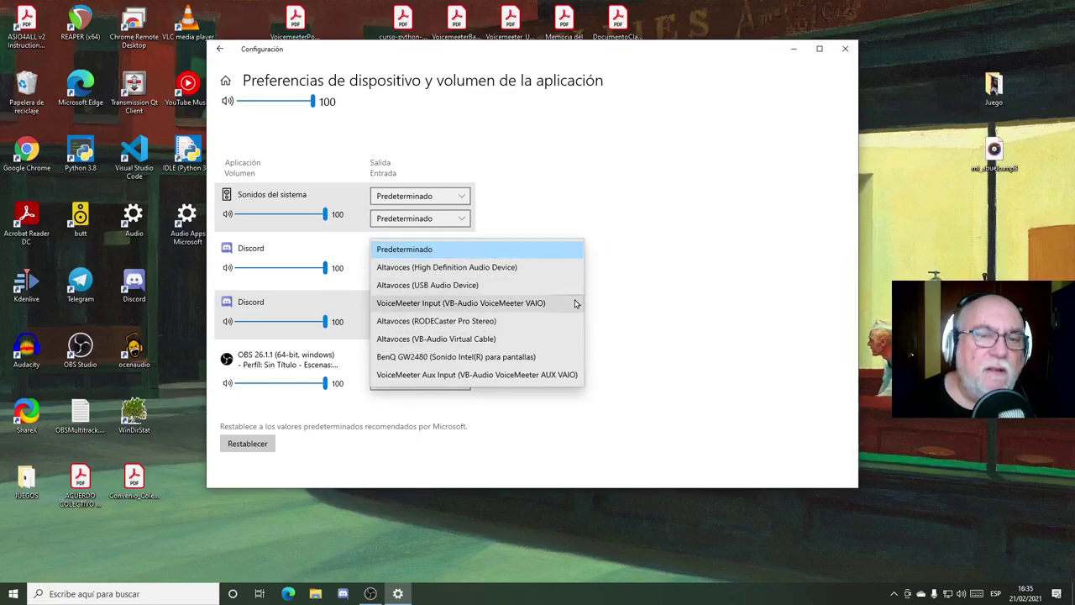
click(399, 357)
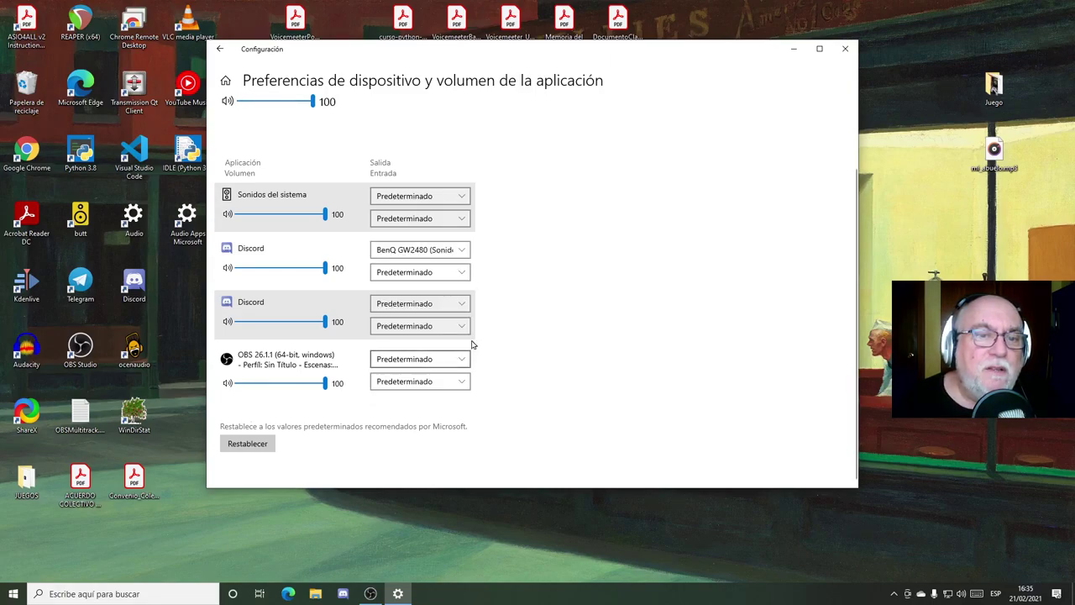
click(462, 272)
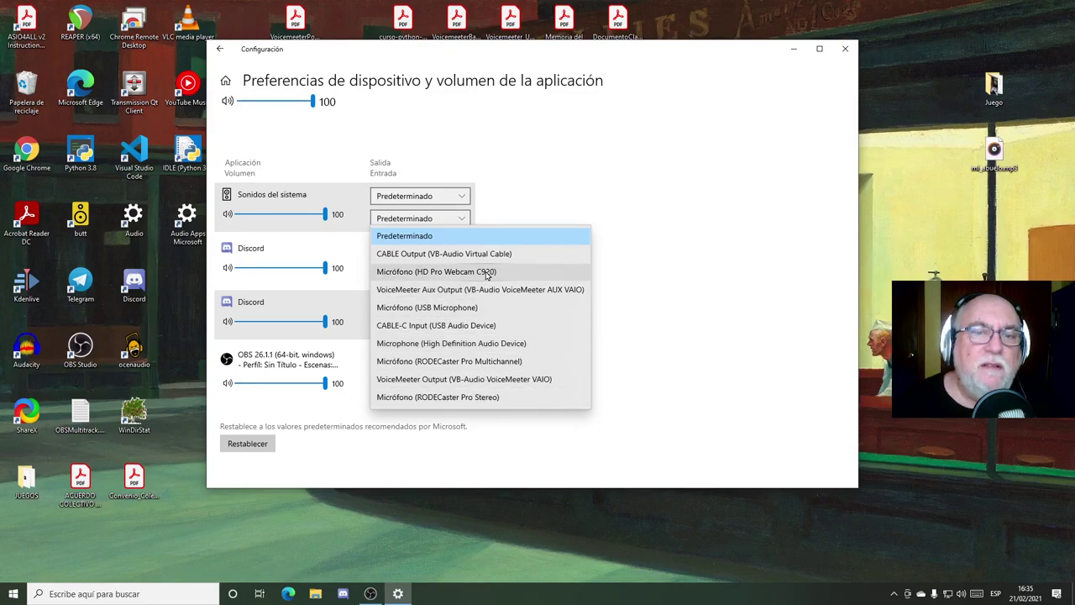
click(447, 308)
click(435, 273)
click(437, 275)
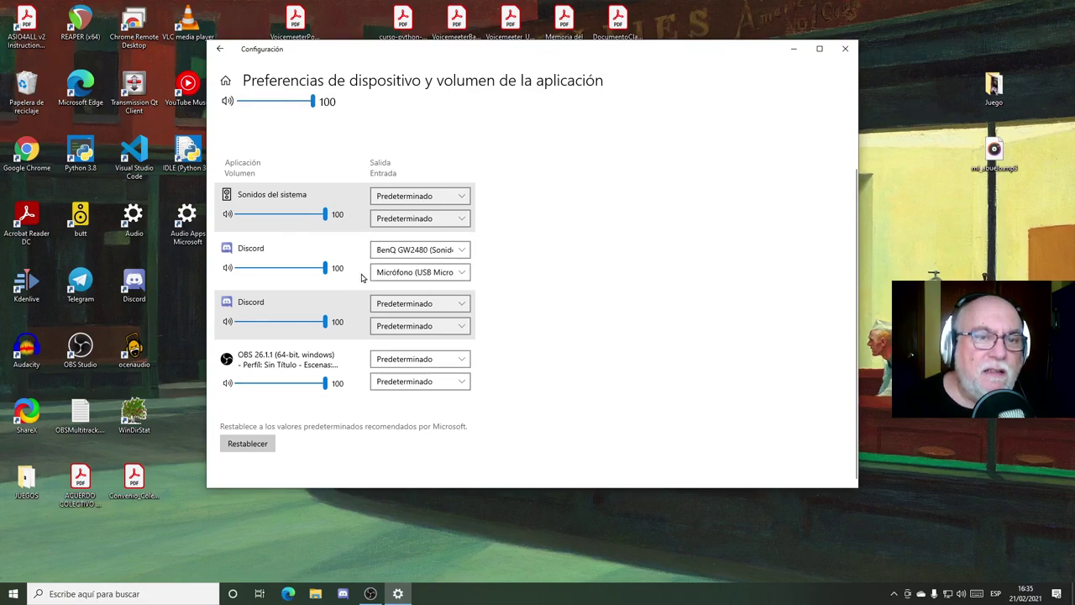
- Set the first Discord entry's output and input devices back to Predeterminado
click(464, 250)
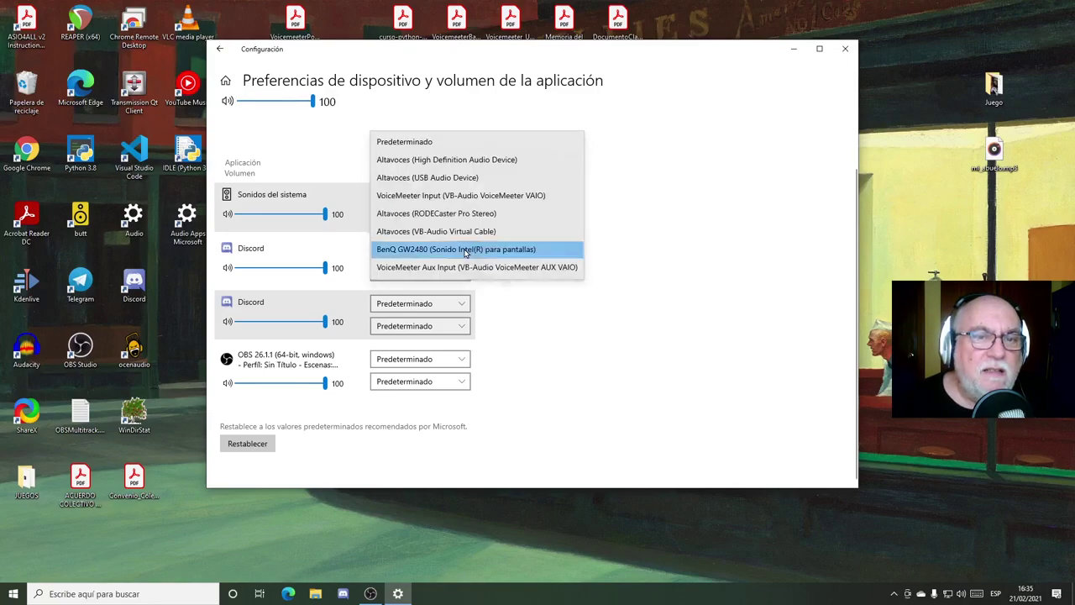
click(403, 141)
click(419, 272)
click(408, 205)
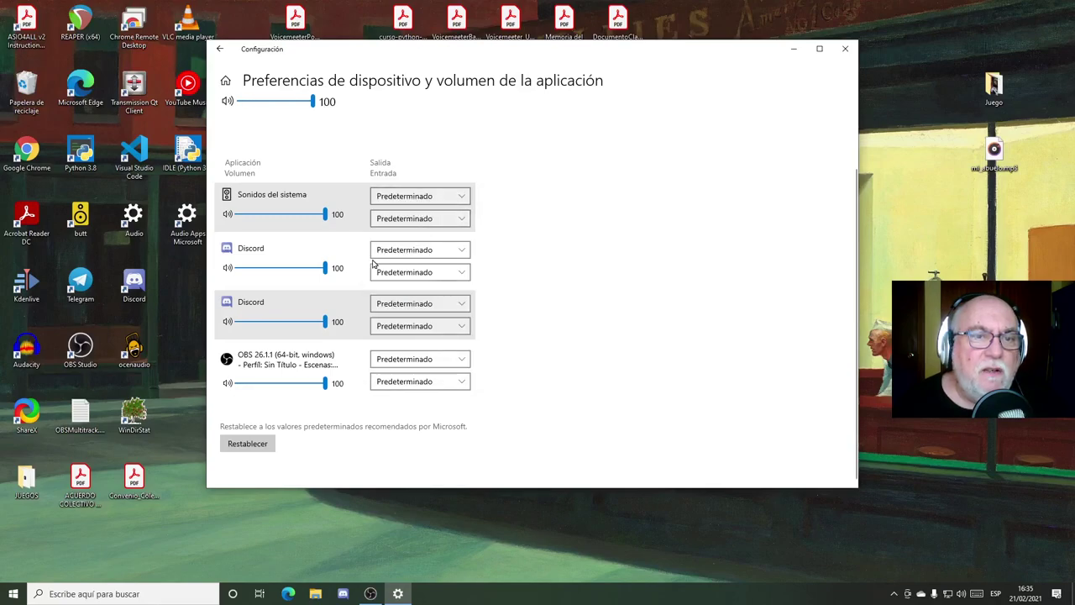
scroll(561, 314, up, 2)
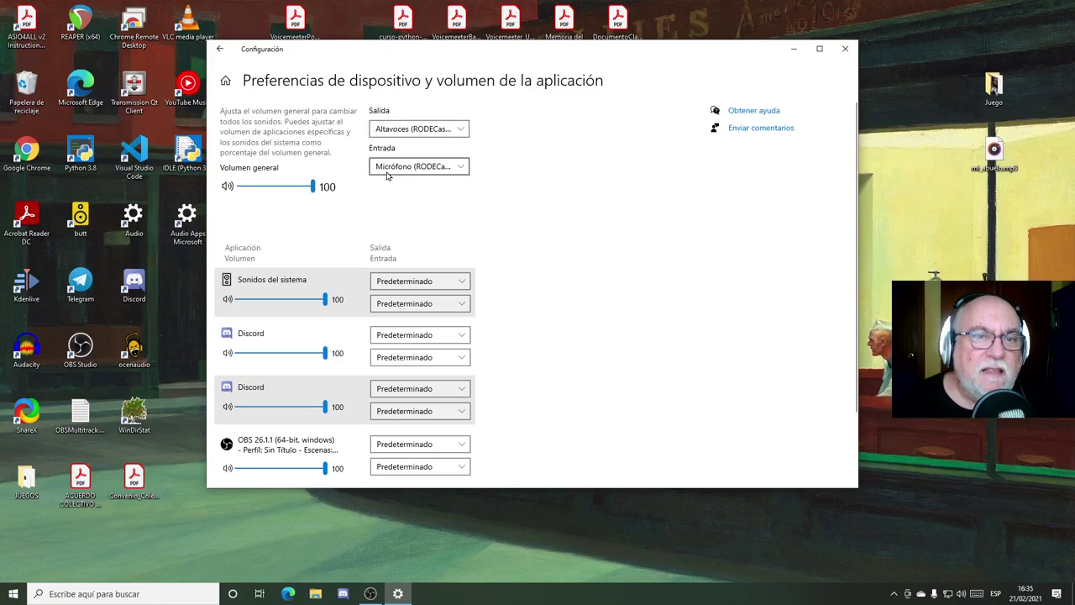
scroll(566, 290, down, 2)
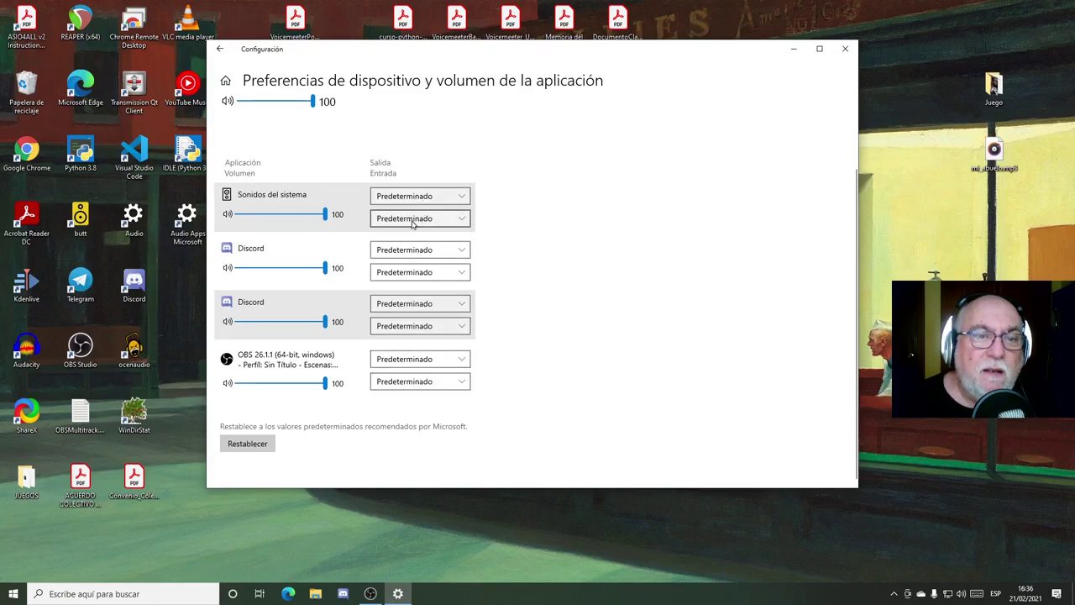
- Launch VLC media player and locate its entry in the per-application audio list
click(151, 591)
text(vlc)
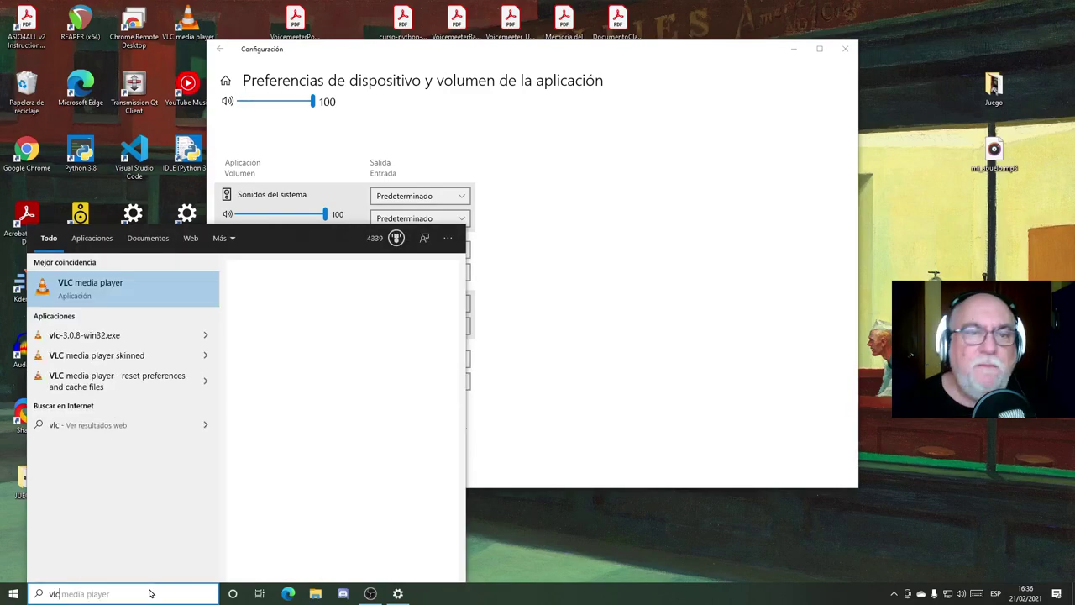
key(Return)
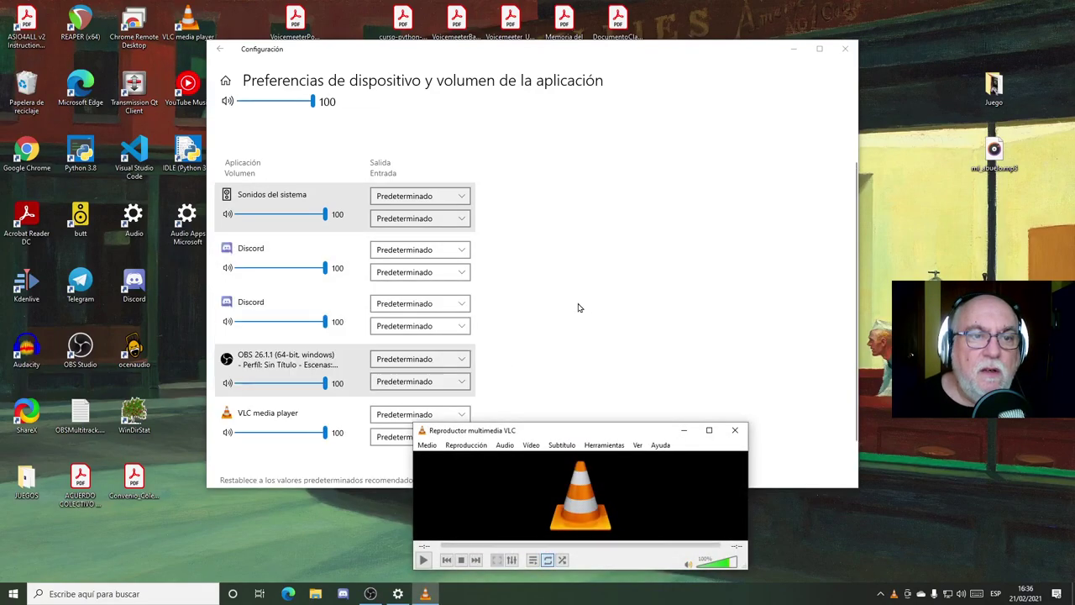
scroll(611, 261, down, 1)
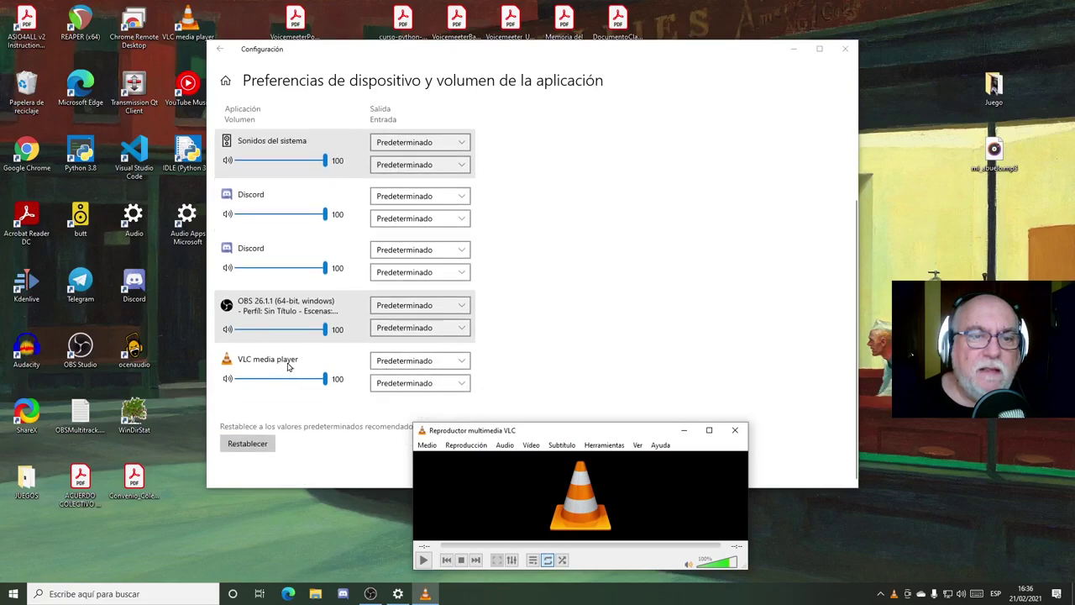
- Move the VLC window clear of the audio list and set VLC's output to BenQ GW2480 (Sonido Intel(R) para pantallas)
drag(544, 434, 785, 215)
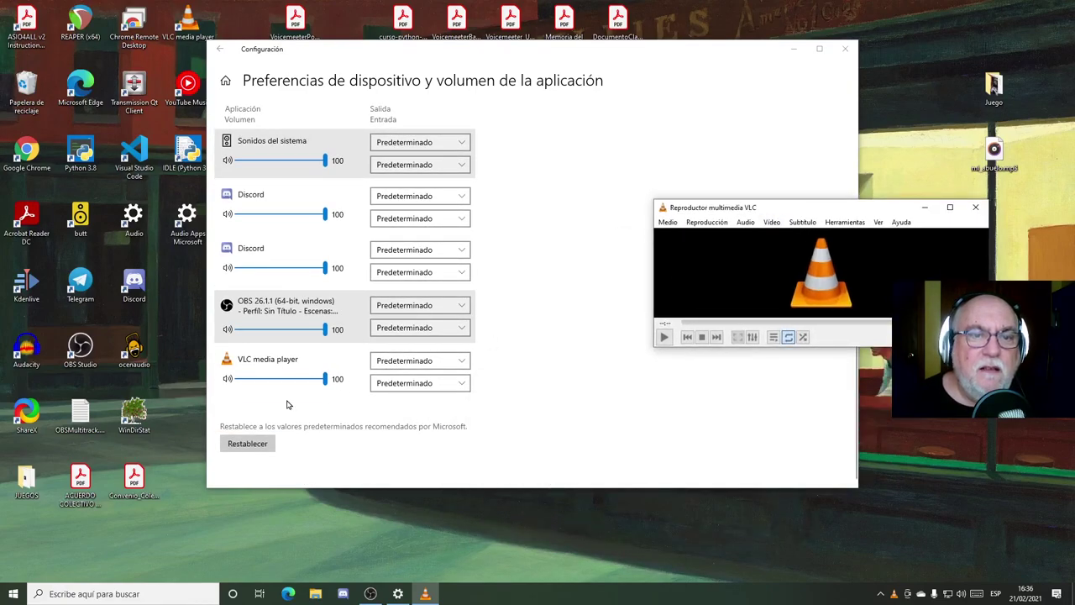
click(462, 360)
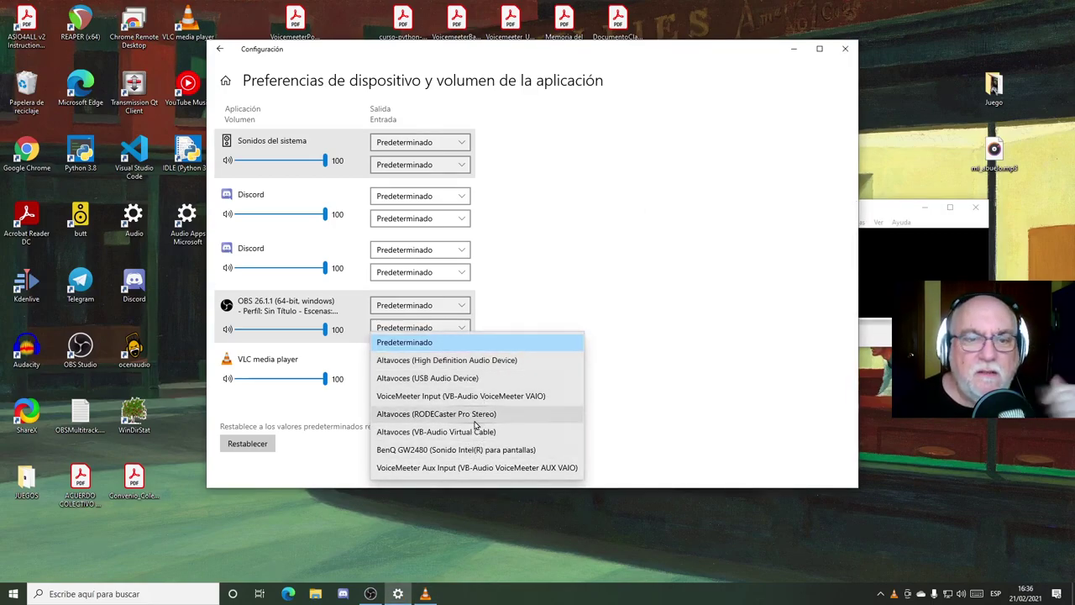
click(472, 450)
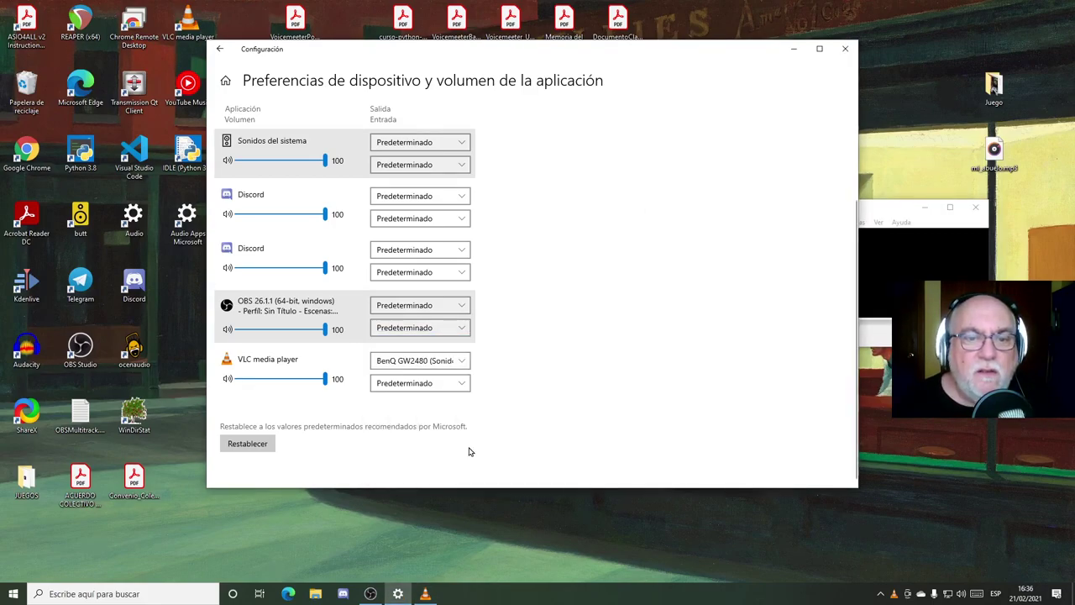
- Play Wintablet.wav in VLC from its recently opened media
click(888, 211)
click(667, 221)
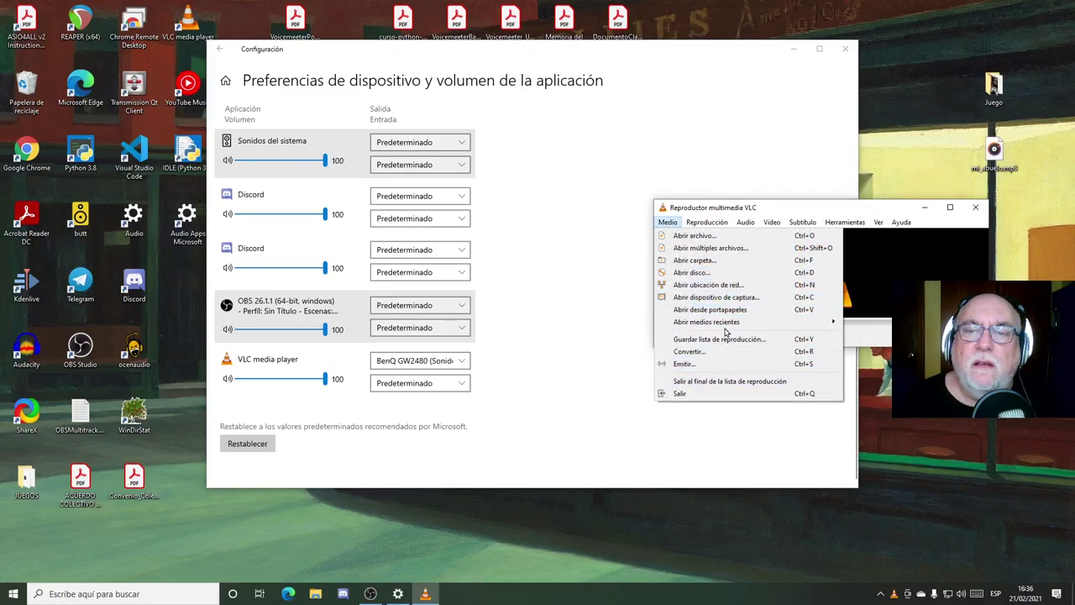
mouse_move(730, 322)
click(497, 325)
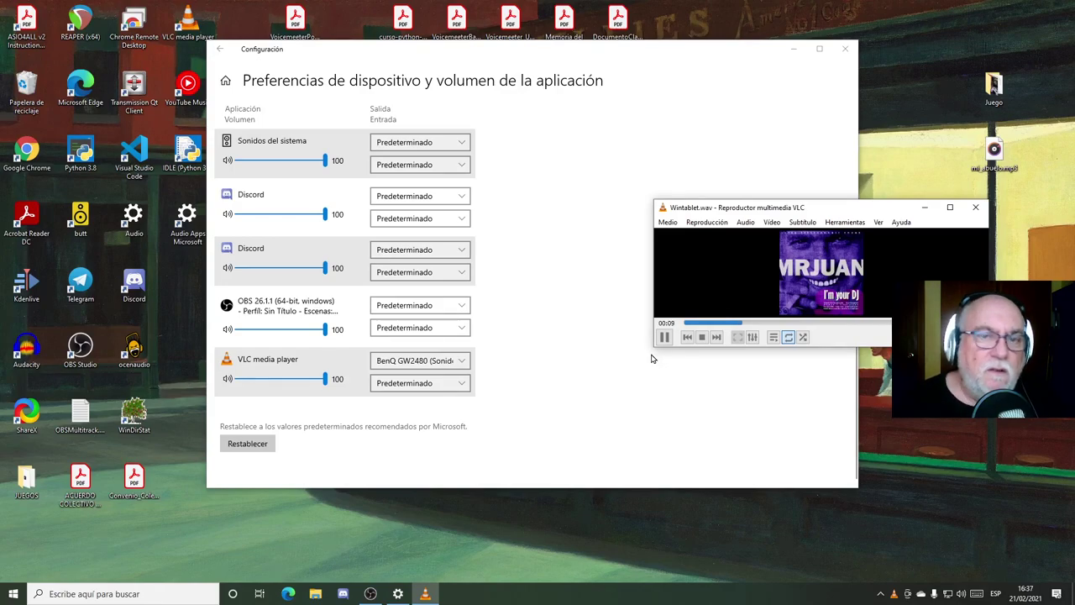
- Switch VLC's system output to Altavoces (RODECaster Pro Stereo), then stop and replay Wintablet.wav briefly to test it
click(434, 360)
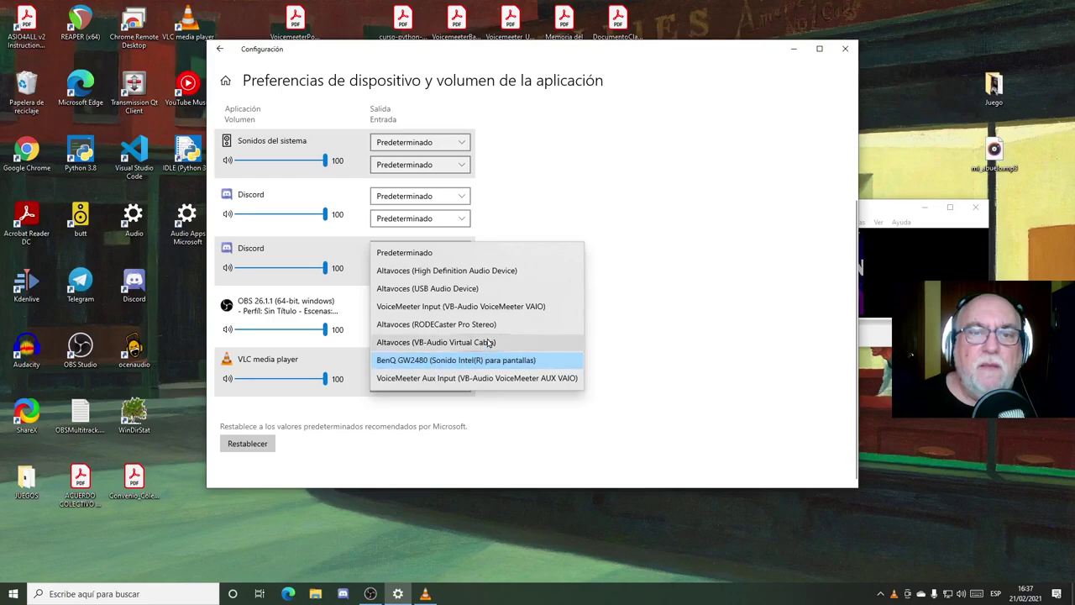
click(458, 326)
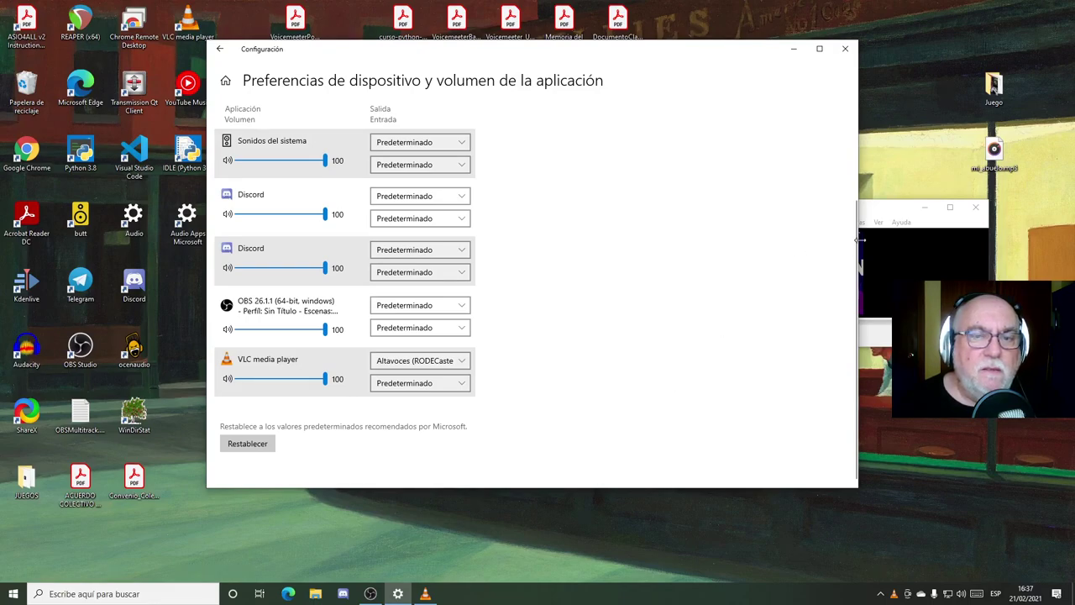
click(884, 216)
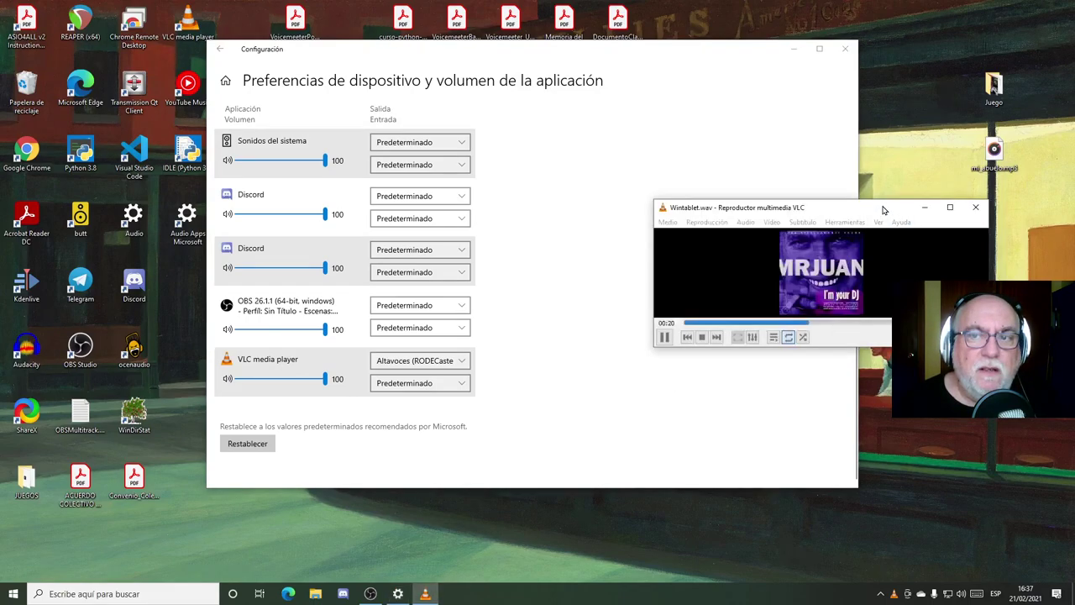
click(701, 337)
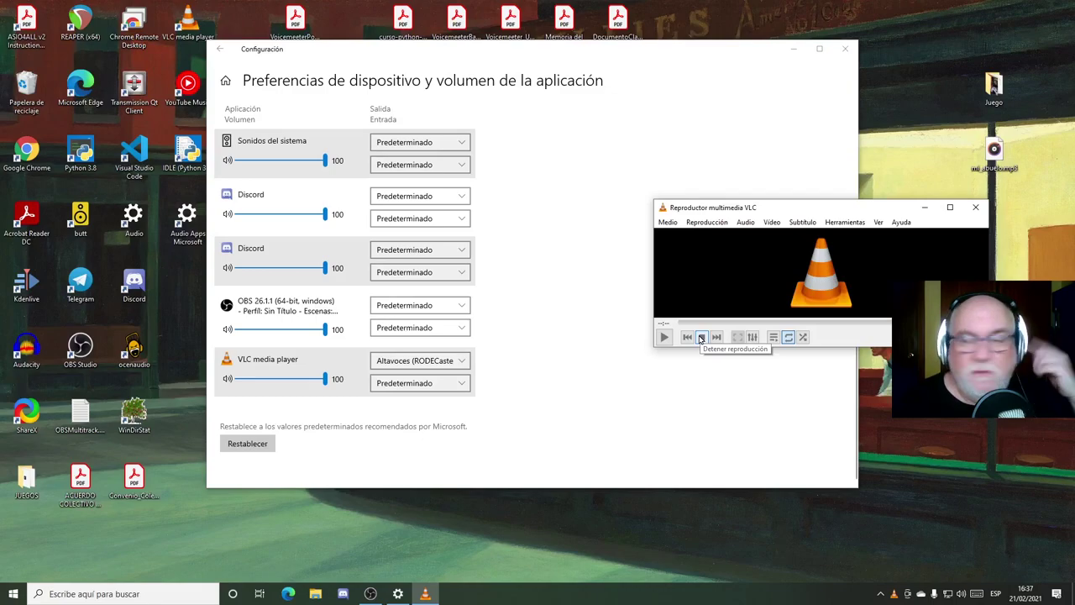
click(664, 336)
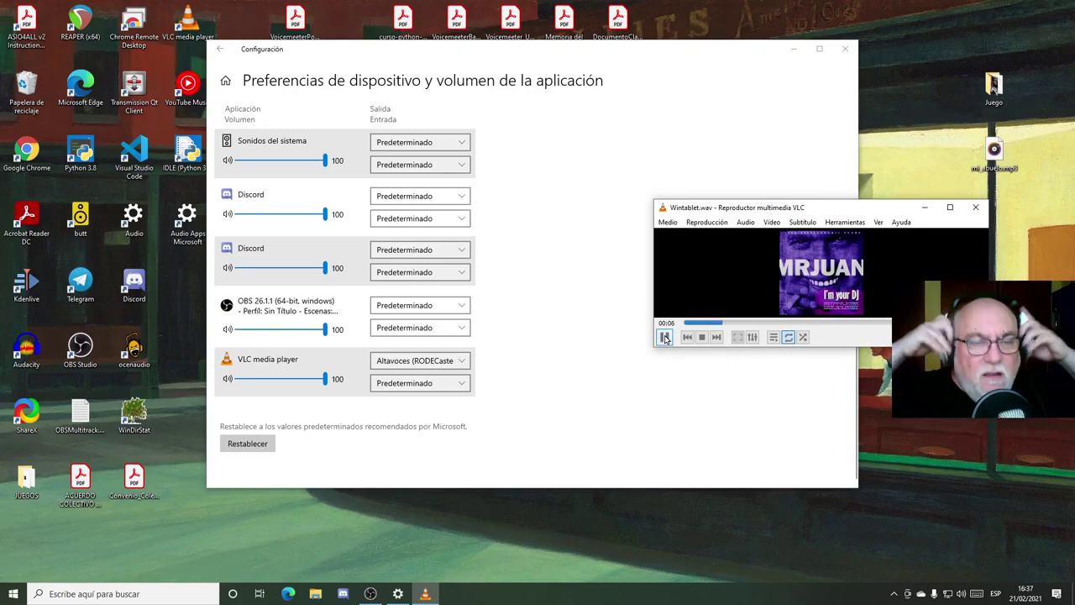
click(702, 337)
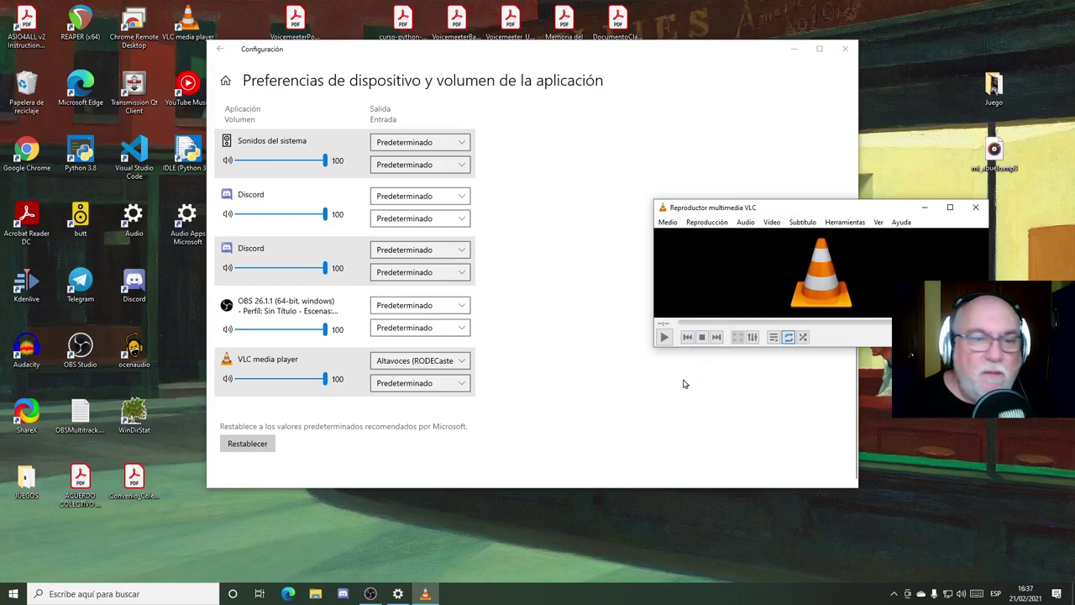
- Set VLC's output device in the per-application audio list back to Predeterminado
click(409, 362)
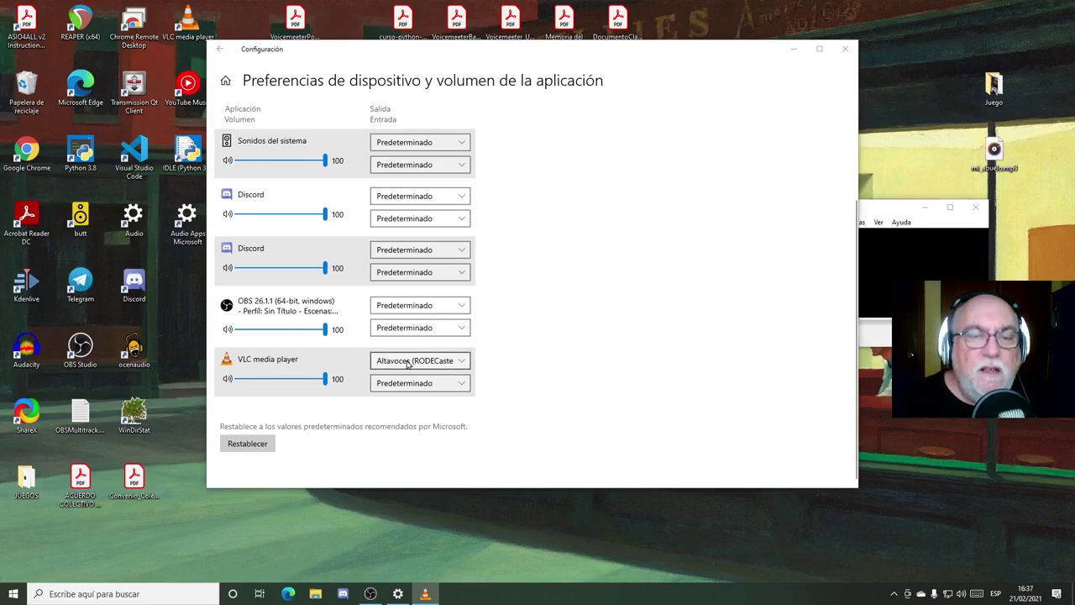
click(445, 360)
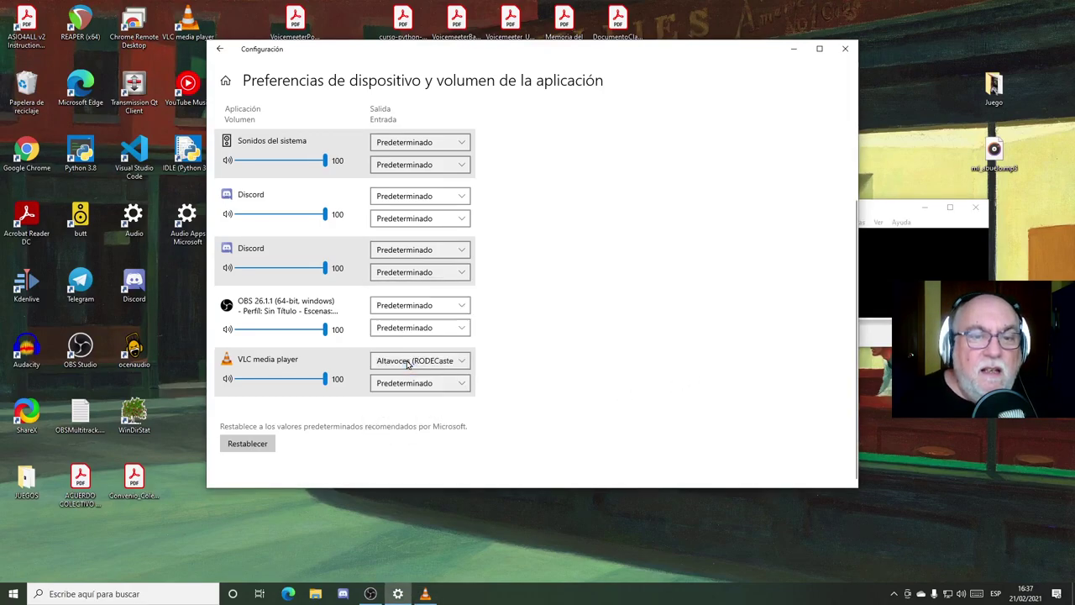
click(462, 363)
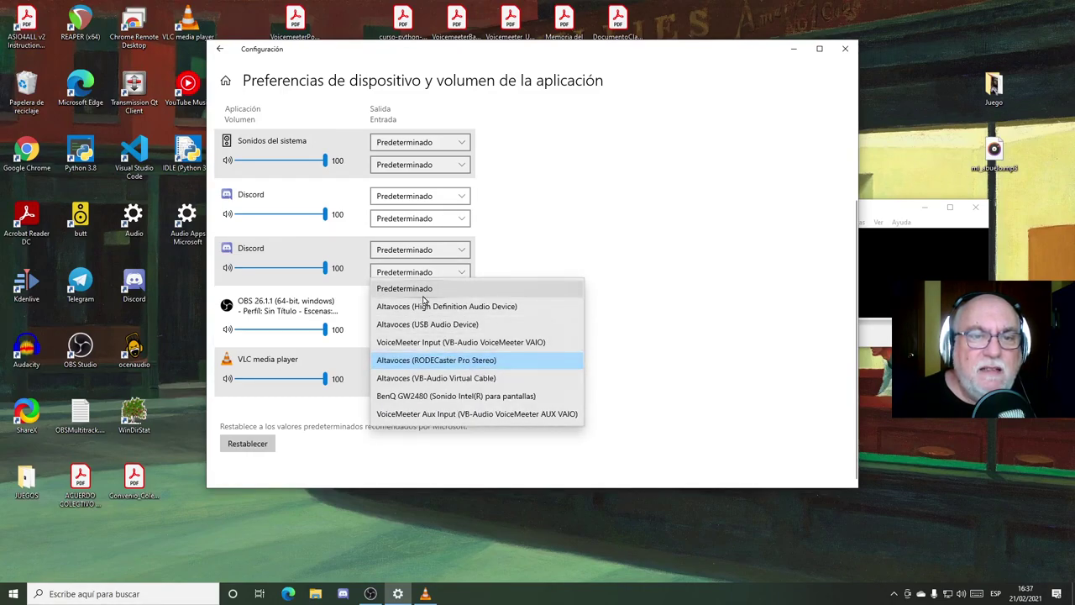
click(458, 288)
- Choose BenQ GW2480 as the audio device within VLC itself and play Wintablet.wav briefly to test it
click(884, 202)
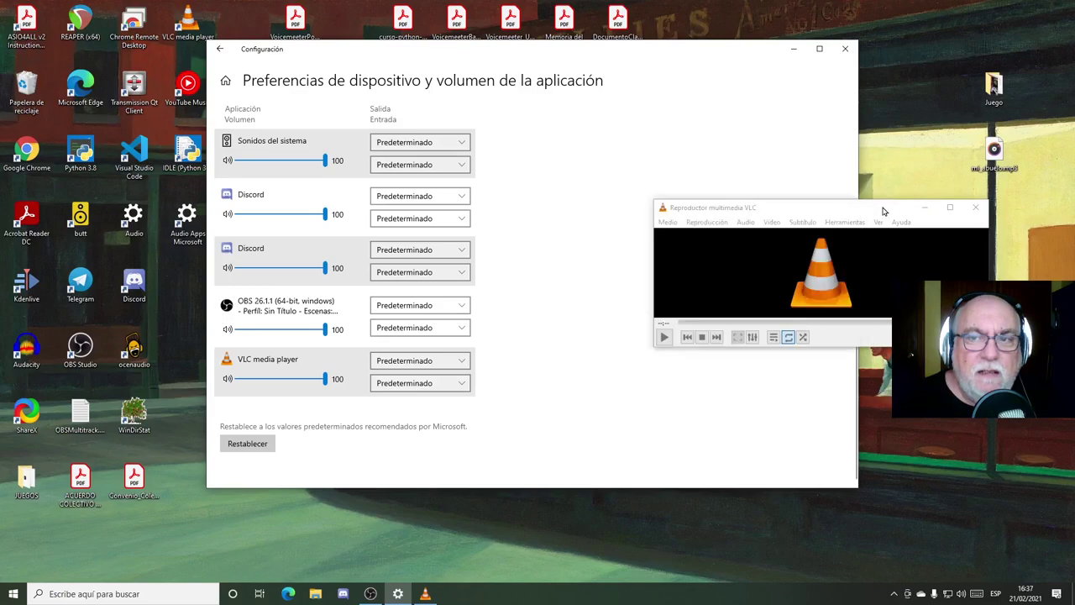
click(668, 223)
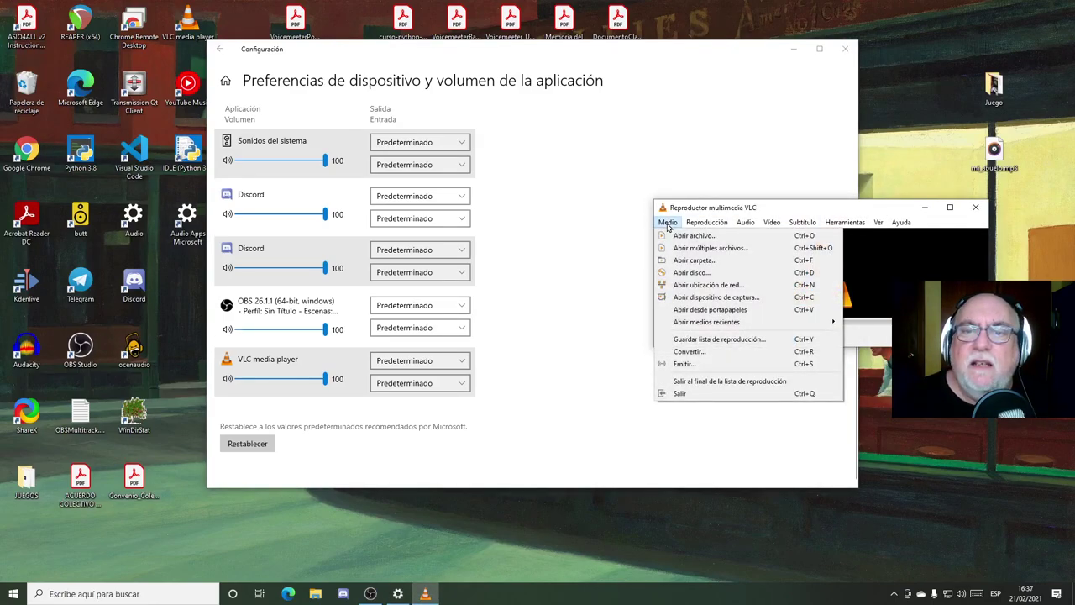
click(668, 224)
click(745, 223)
mouse_move(764, 227)
mouse_move(774, 250)
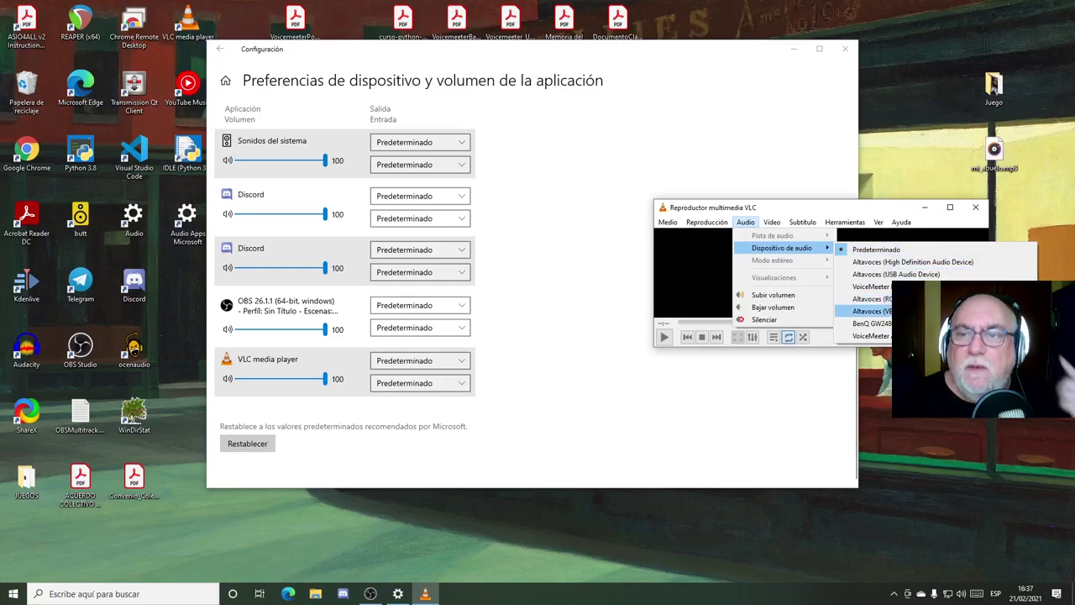
click(911, 323)
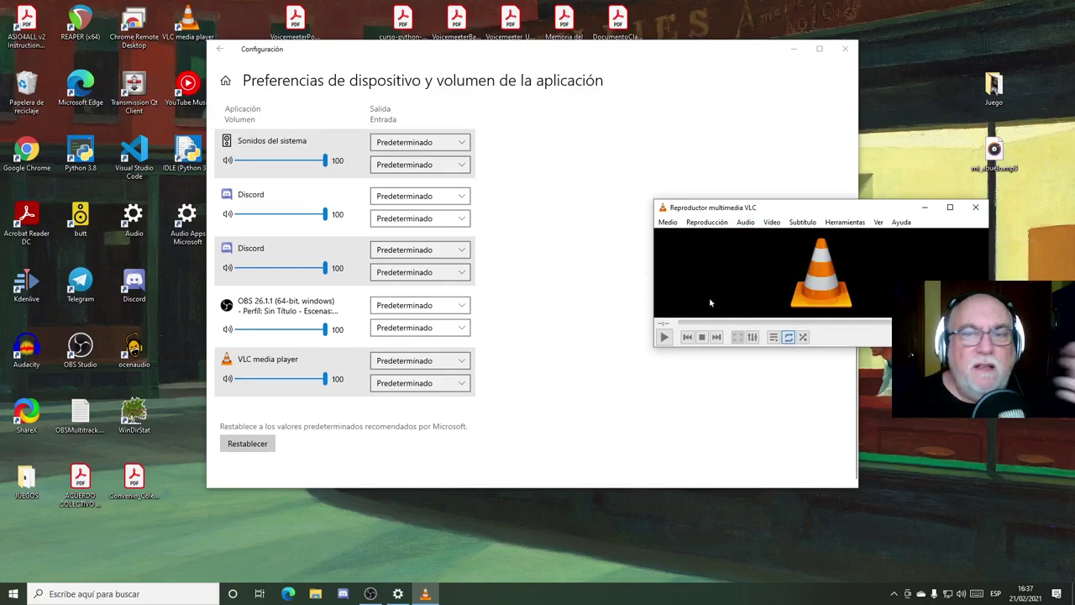
click(663, 337)
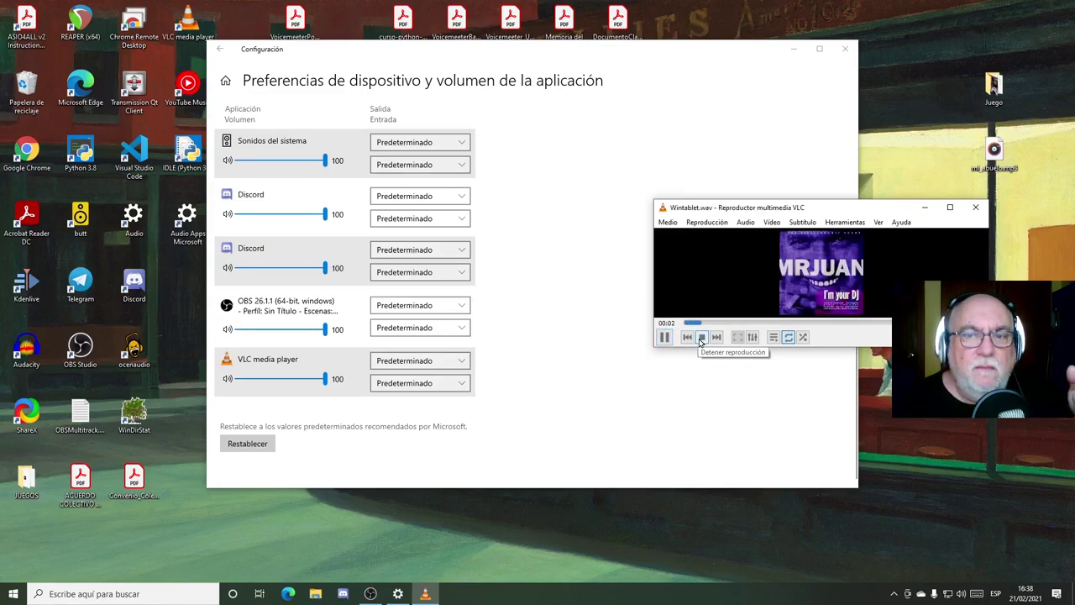
click(701, 337)
- Return VLC's own audio device setting to Predeterminado
click(745, 221)
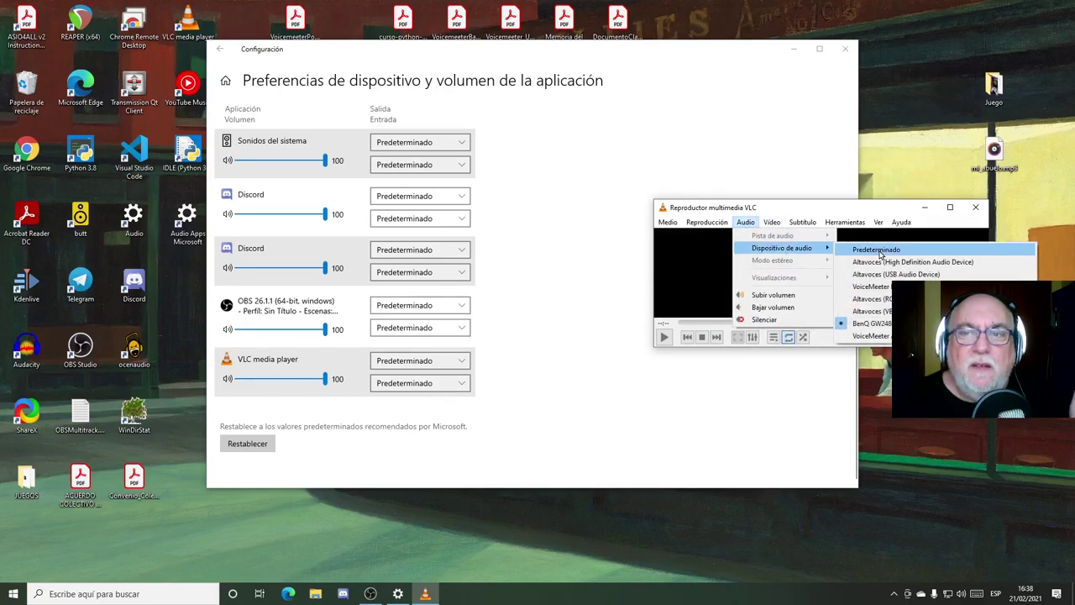
click(878, 261)
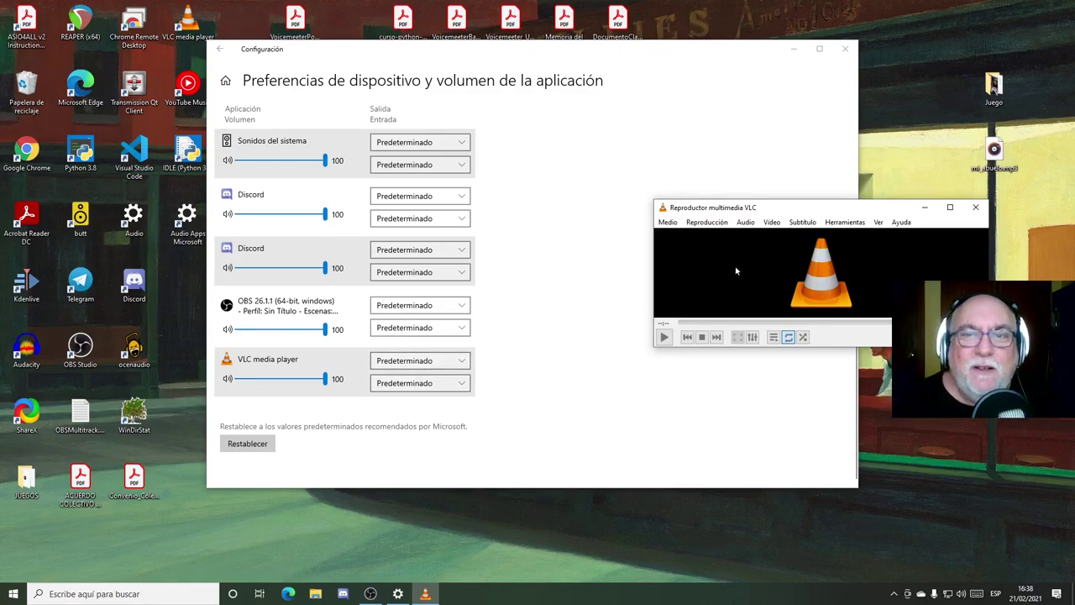
click(745, 222)
mouse_move(779, 254)
click(878, 252)
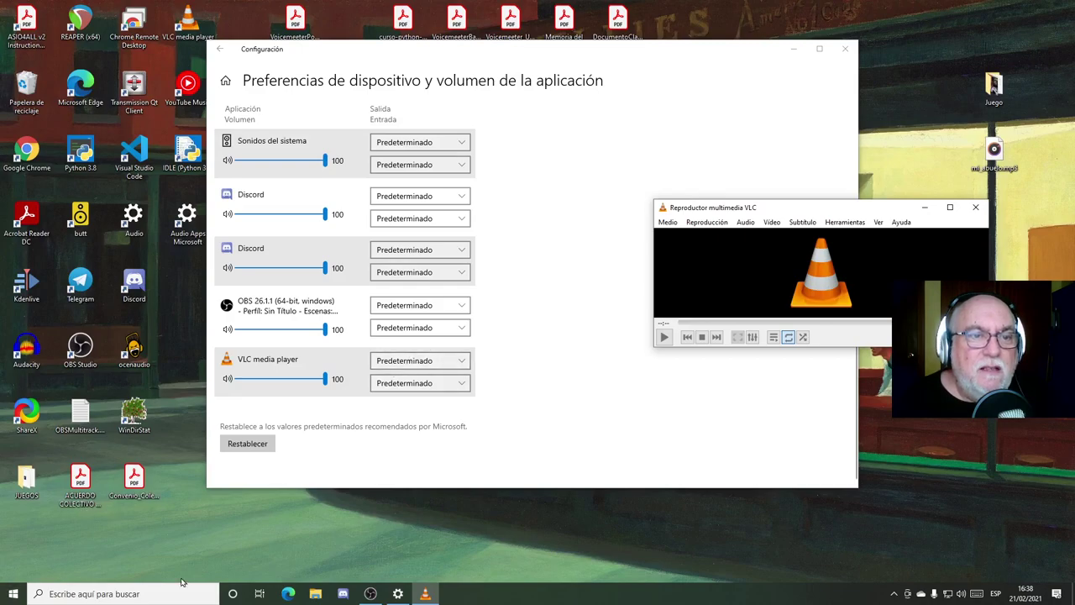
- Launch Microsoft Edge, shrink its window so the audio list stays visible, and load YouTube
click(287, 594)
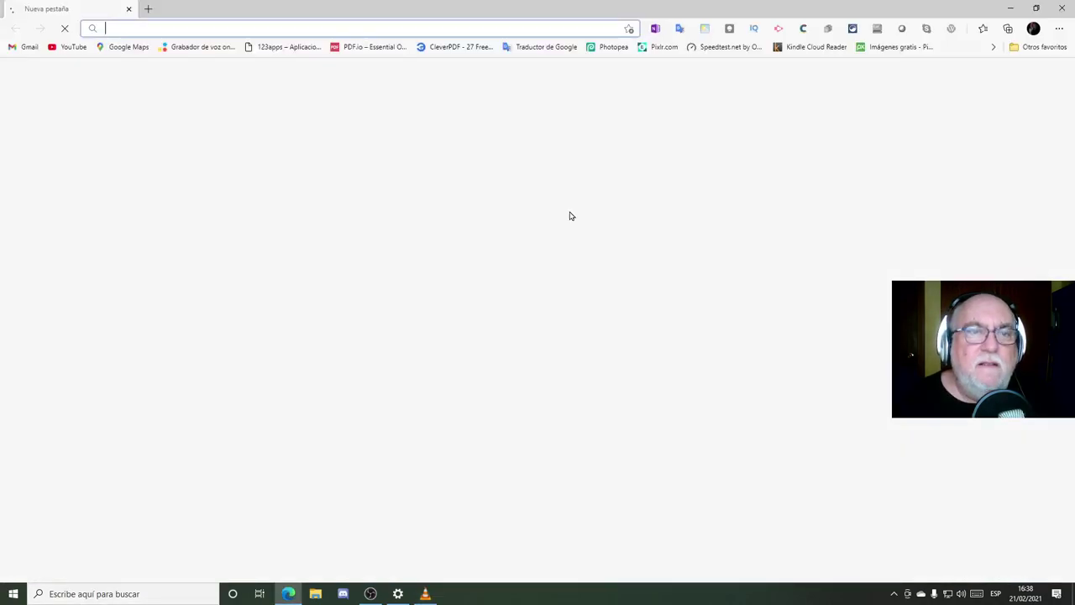
click(1035, 8)
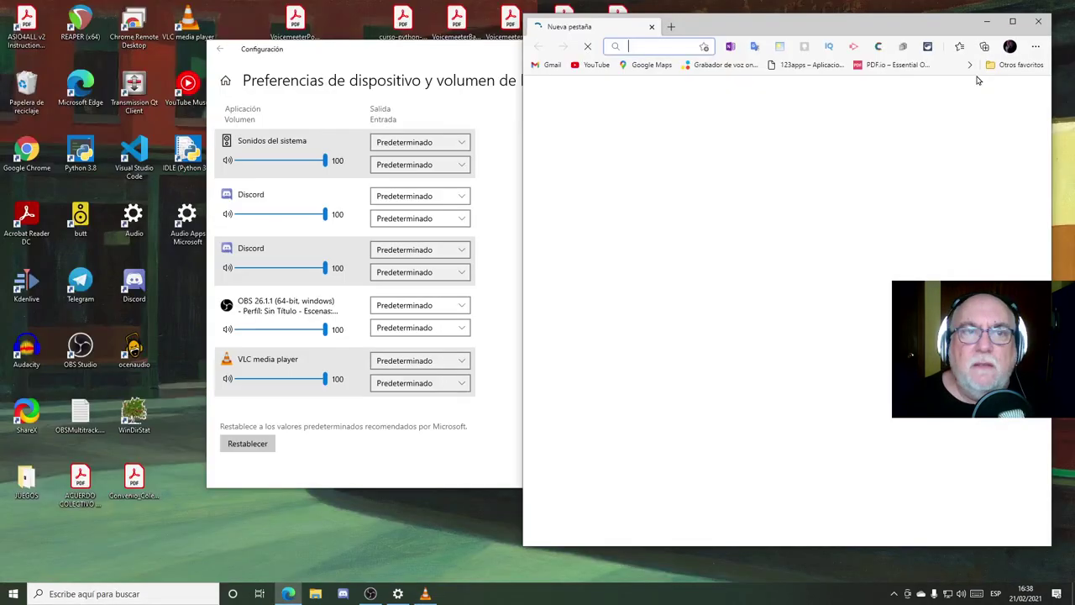
click(391, 53)
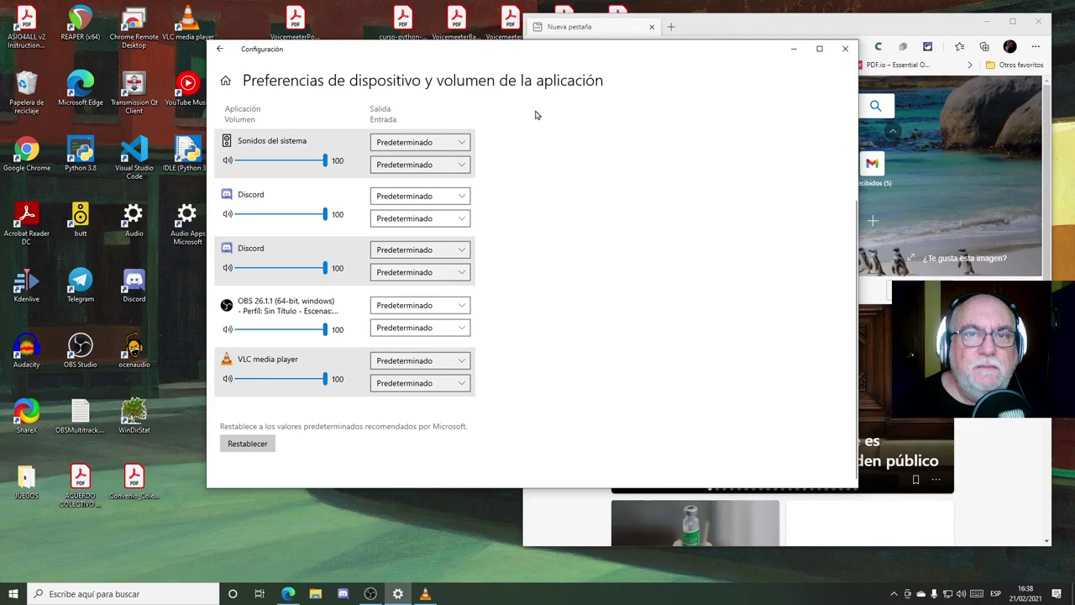
click(587, 26)
click(597, 64)
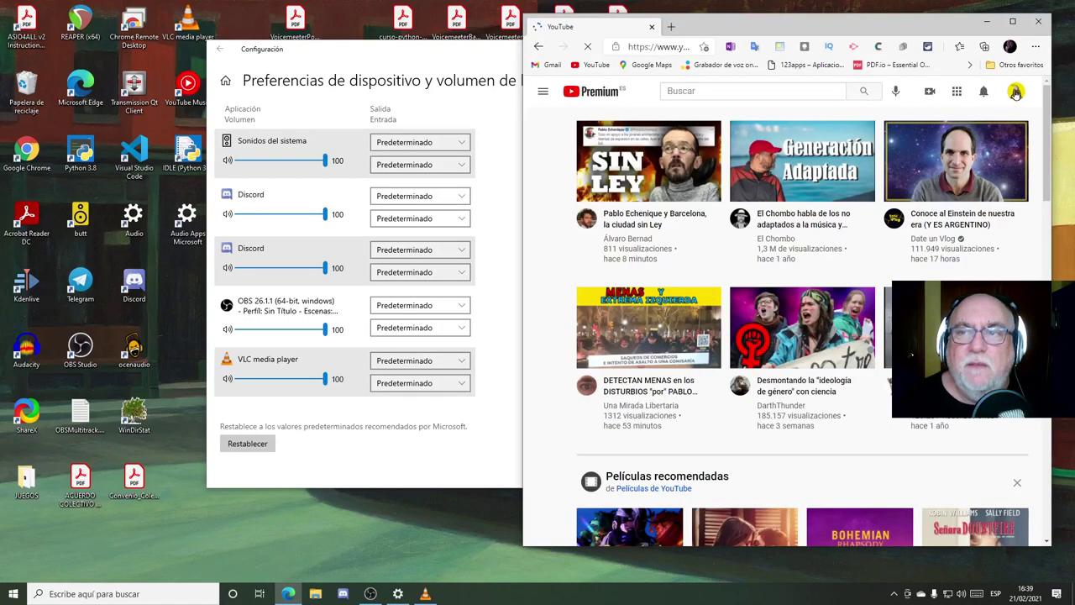
- Open the account's own YouTube channel, locate Microsoft Edge in the per-application audio list, and pause the channel's featured video
click(1015, 92)
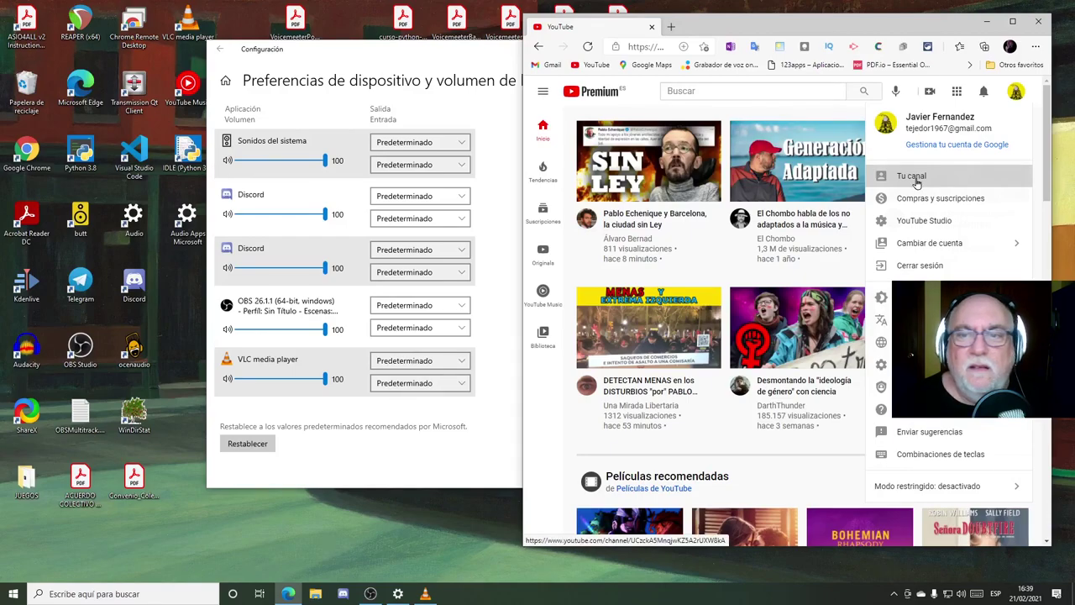
click(914, 178)
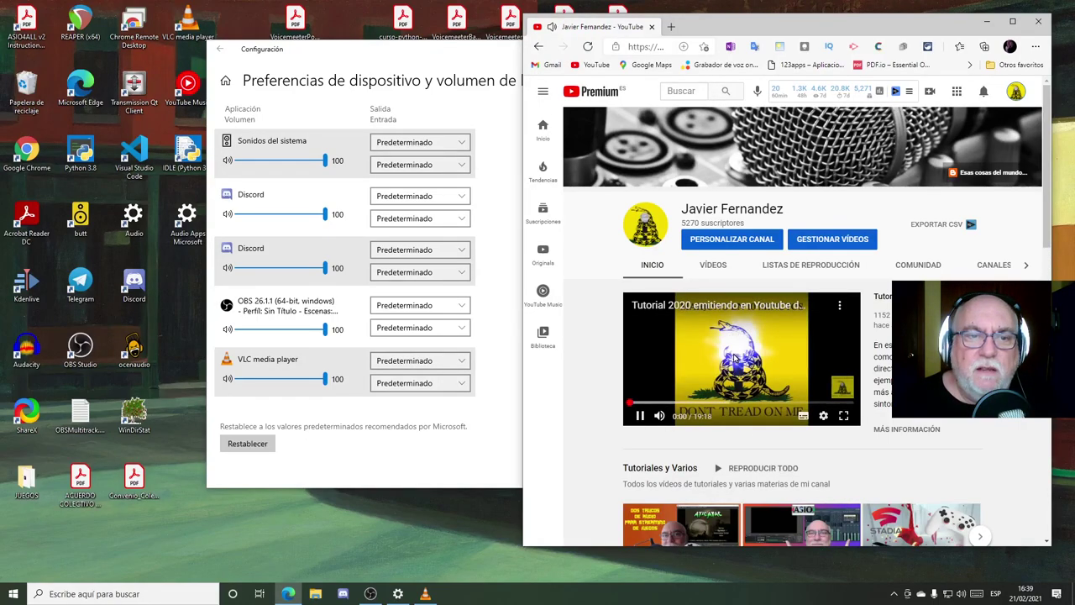
scroll(372, 351, down, 1)
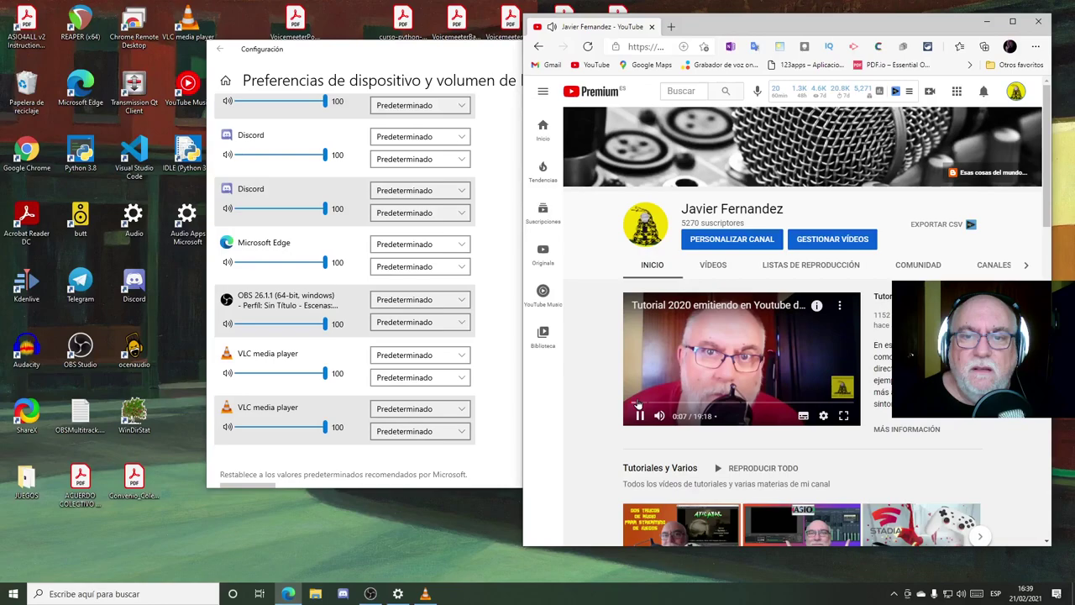
click(638, 405)
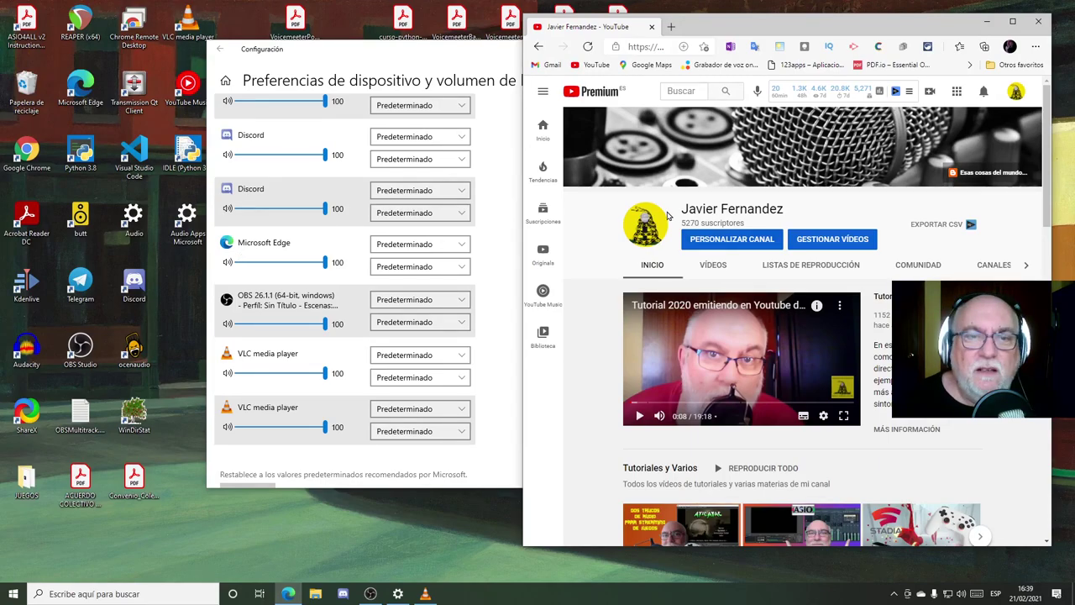
- Set Microsoft Edge's output to BenQ GW2480 (Sonido Intel(R) para pantallas) and briefly play the channel's featured video to test it
click(410, 244)
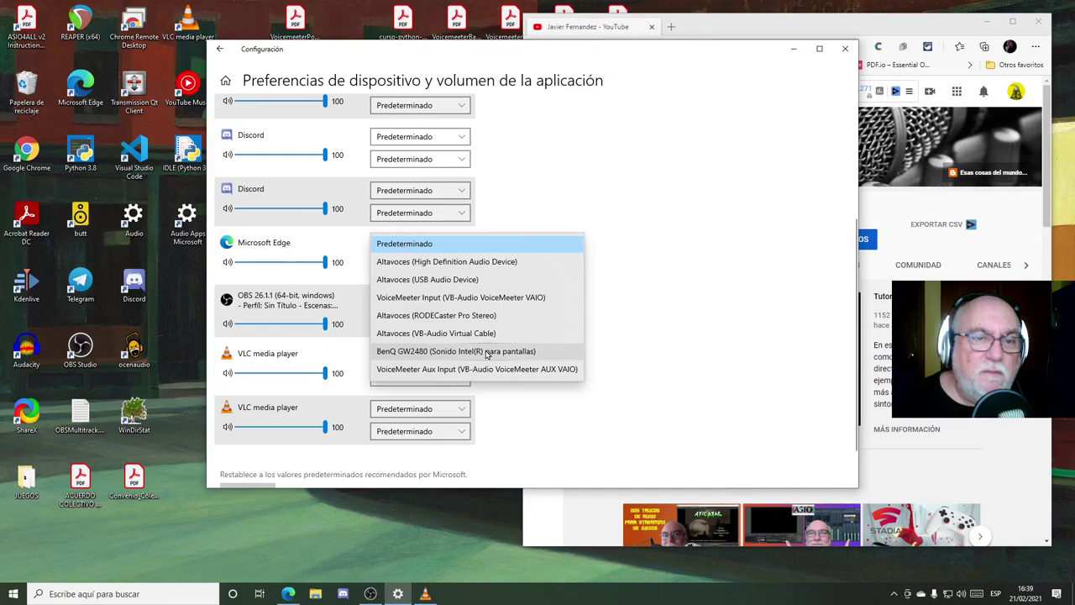
click(486, 352)
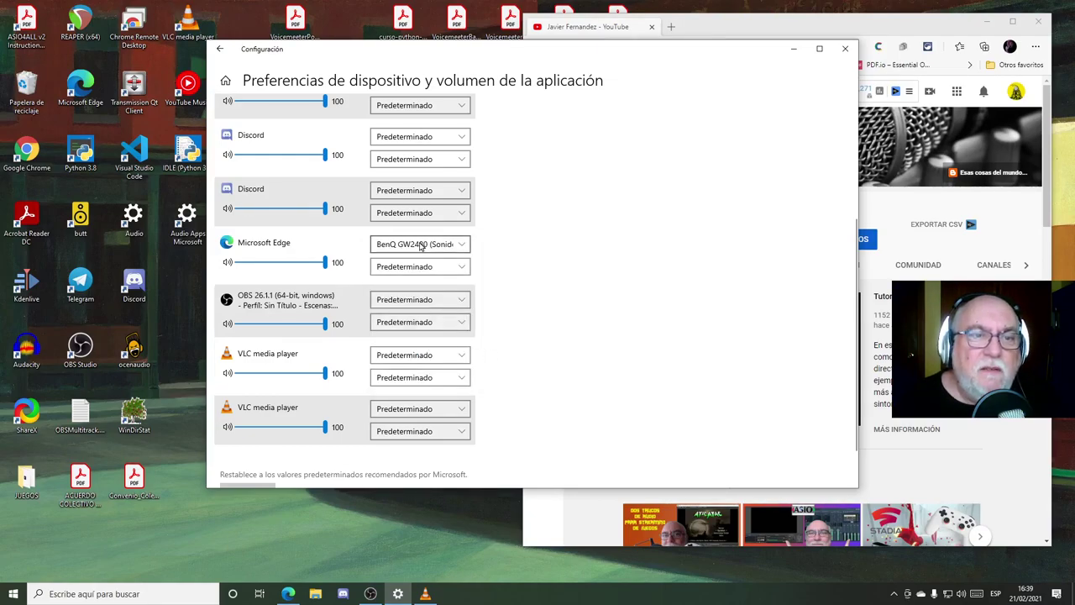
click(911, 29)
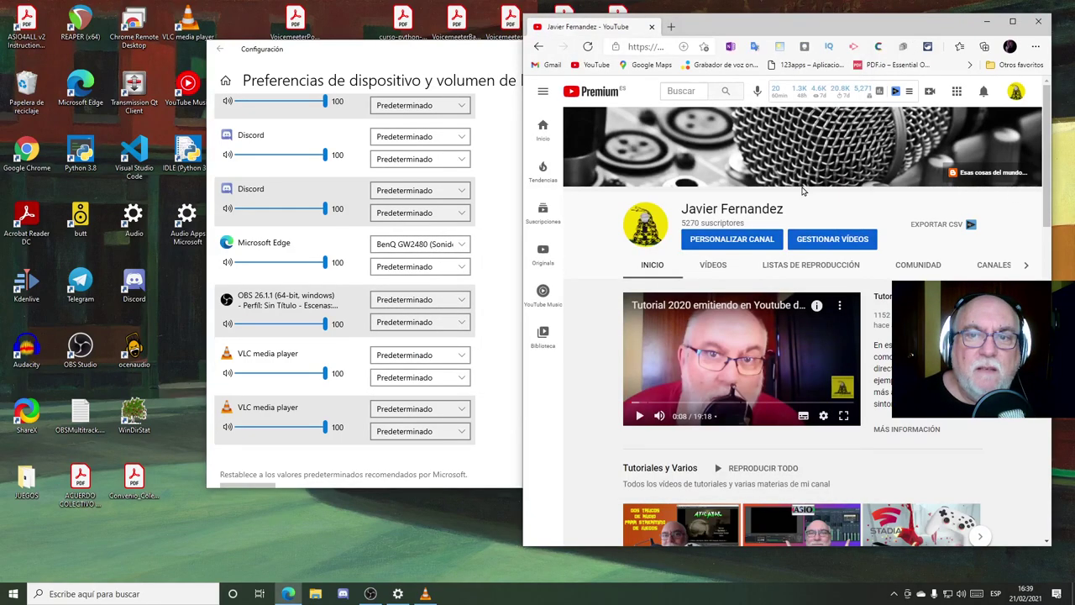
click(638, 416)
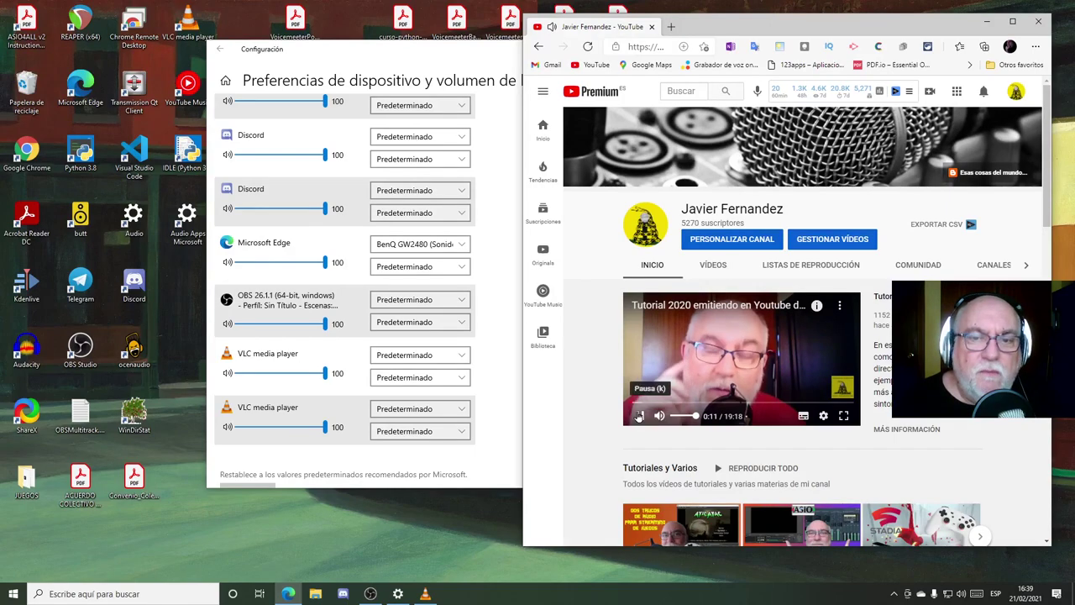
click(639, 415)
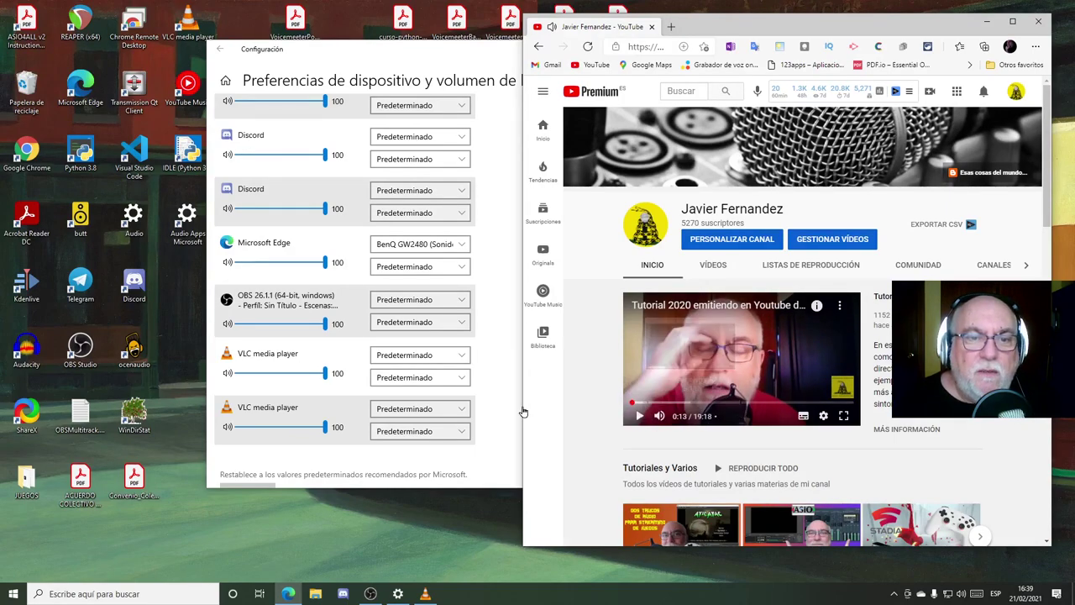
- Return Microsoft Edge's output to Predeterminado in the per-application audio list and close the browser
click(456, 245)
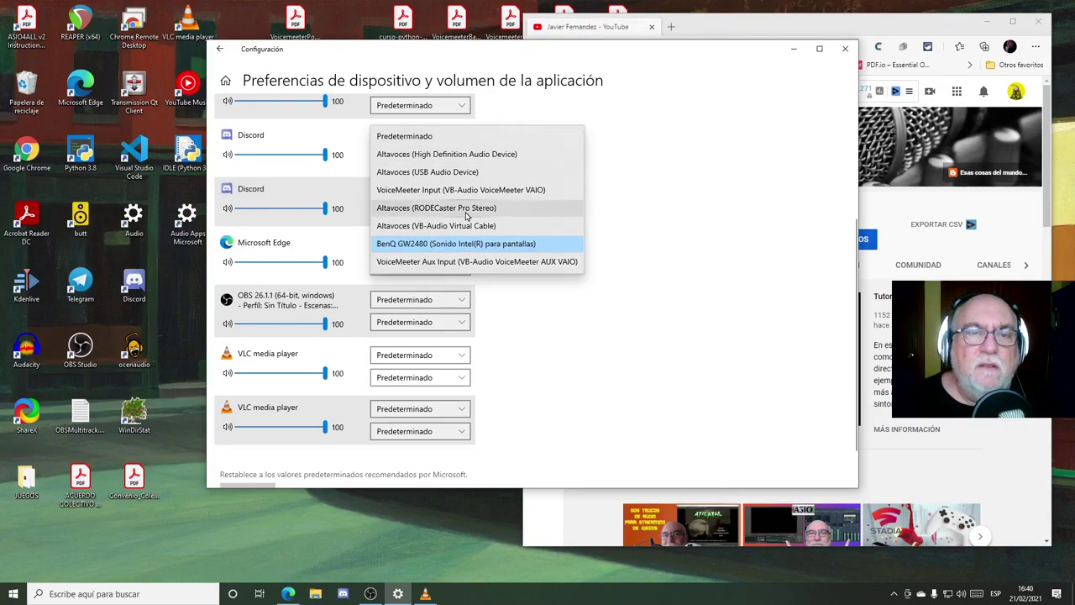
click(412, 136)
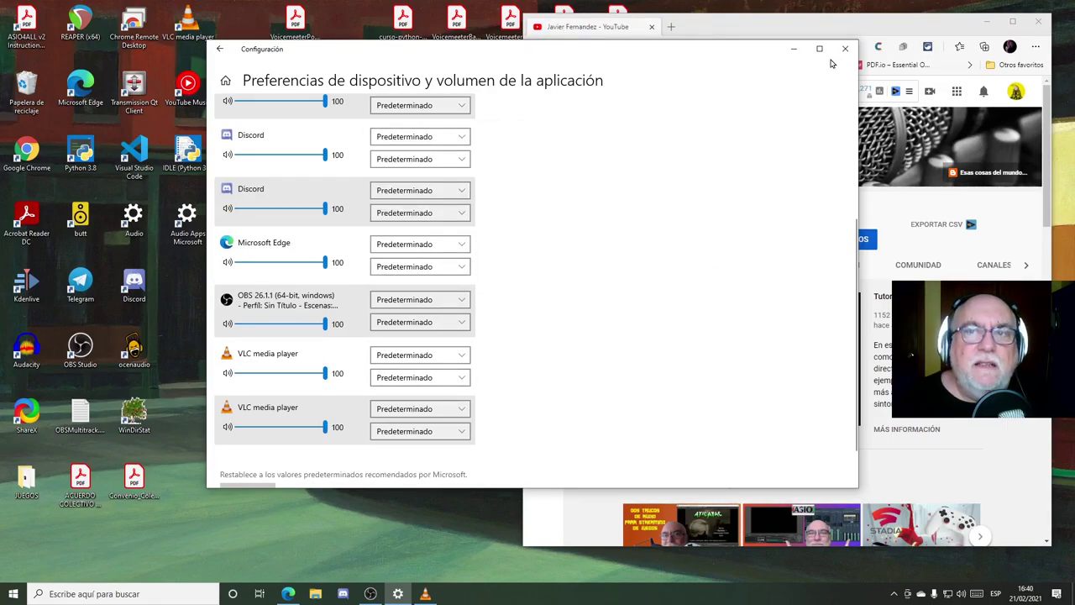
click(1039, 23)
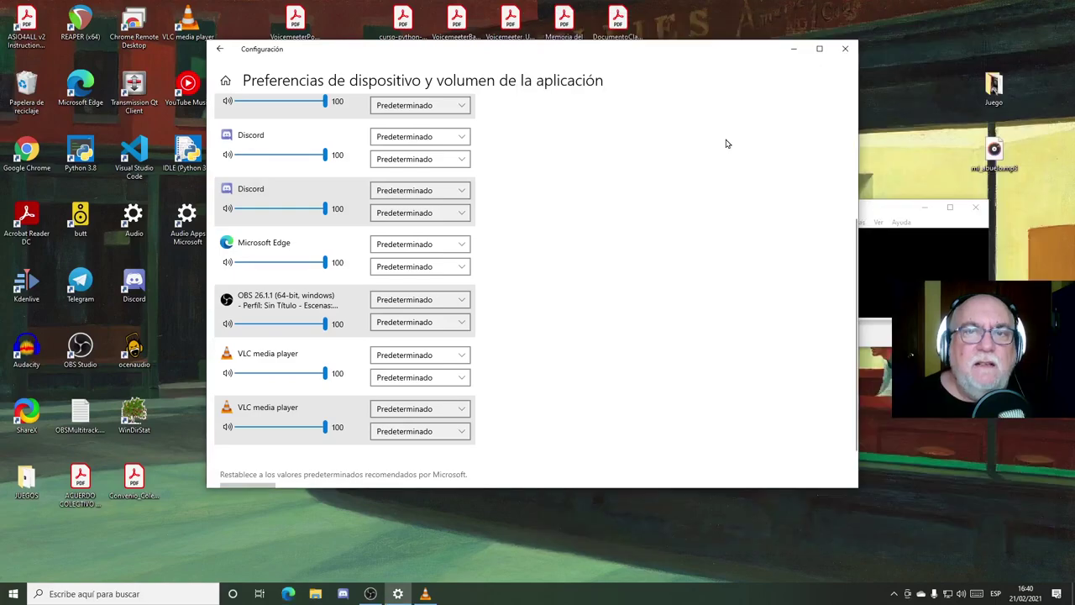
- Review the devices assigned to each application in the audio list and close VLC media player
scroll(617, 278, up, 5)
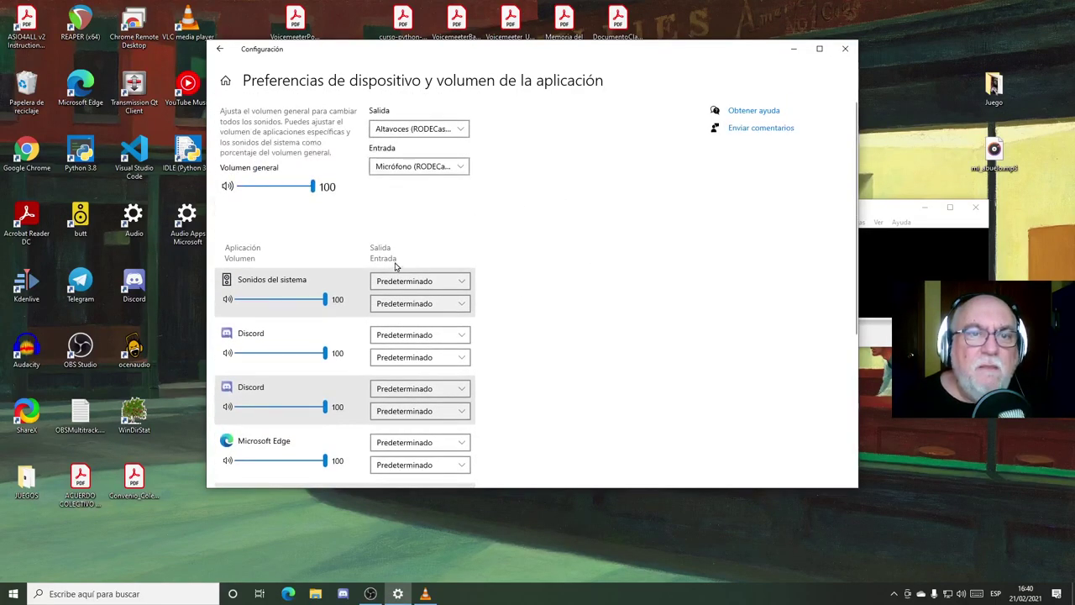
scroll(393, 266, down, 5)
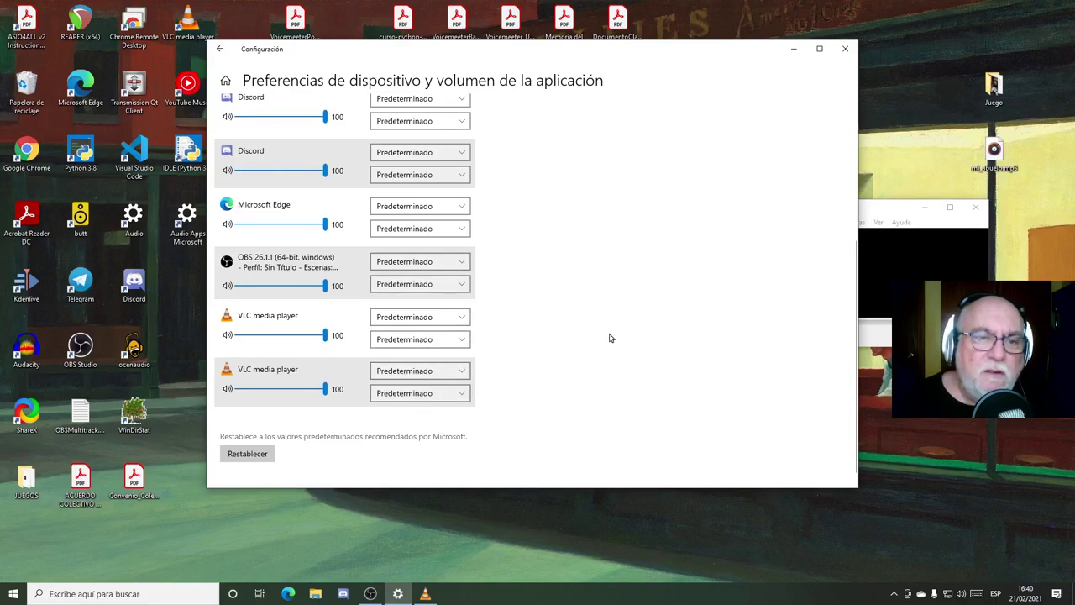
click(897, 211)
click(975, 206)
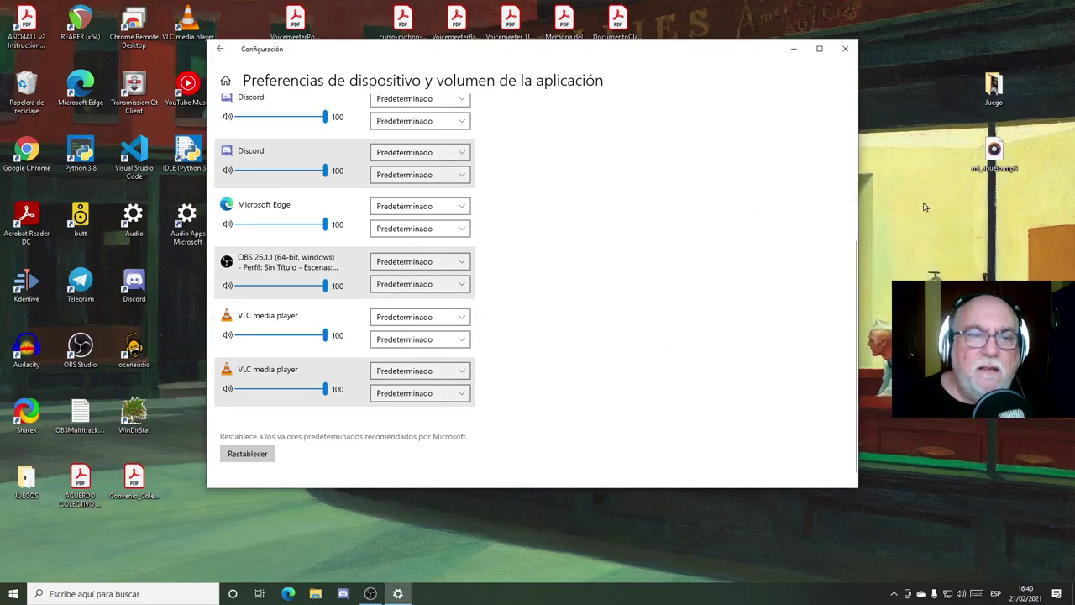
- Reset the per-application volume and device preferences to Microsoft's recommended defaults and review the refreshed application list
scroll(495, 385, up, 5)
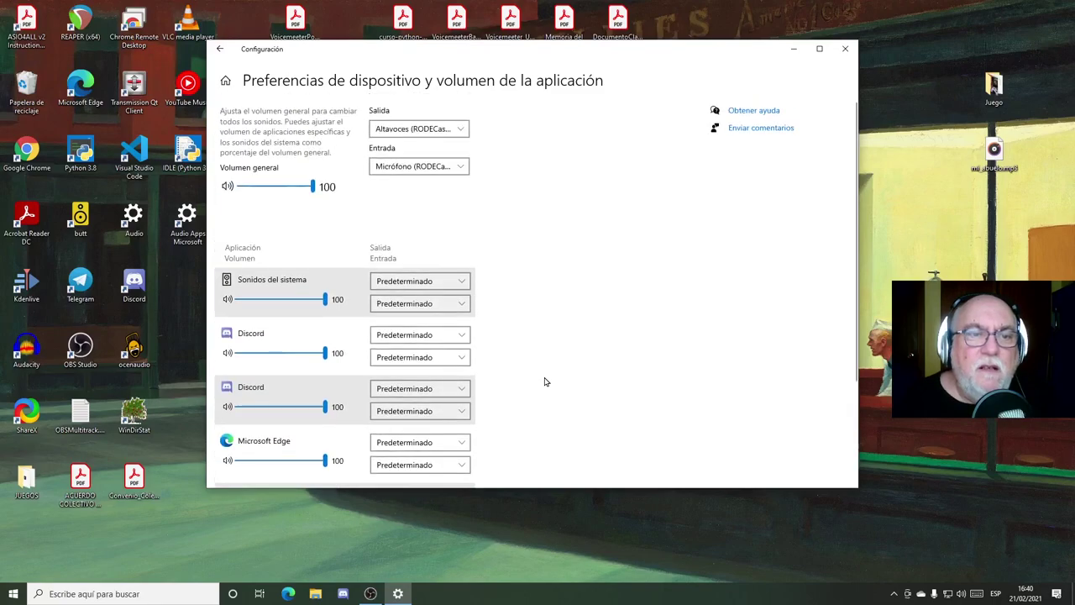
scroll(544, 381, down, 3)
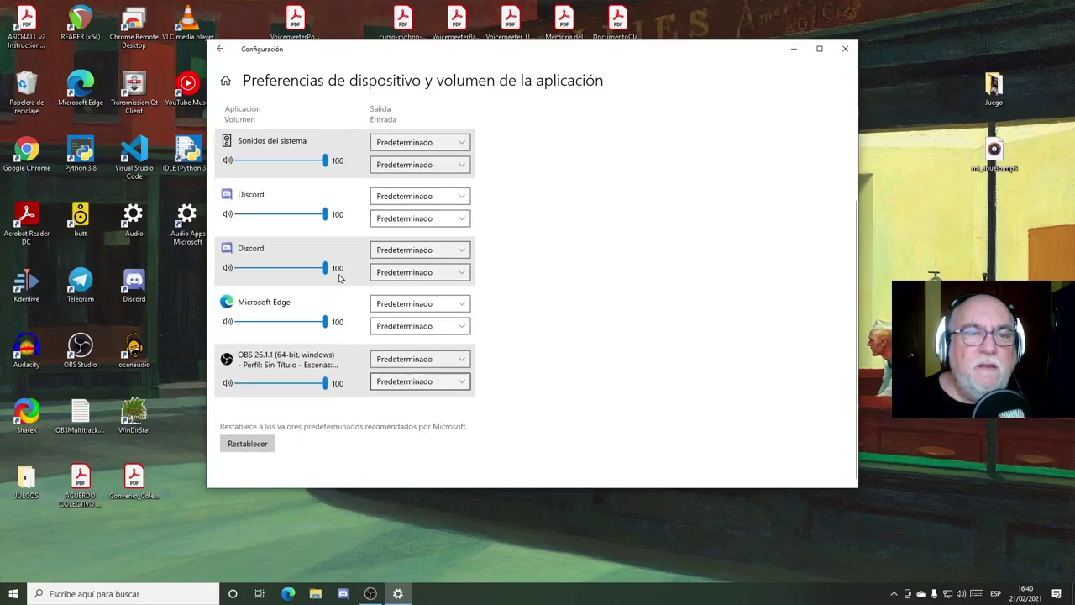
click(239, 446)
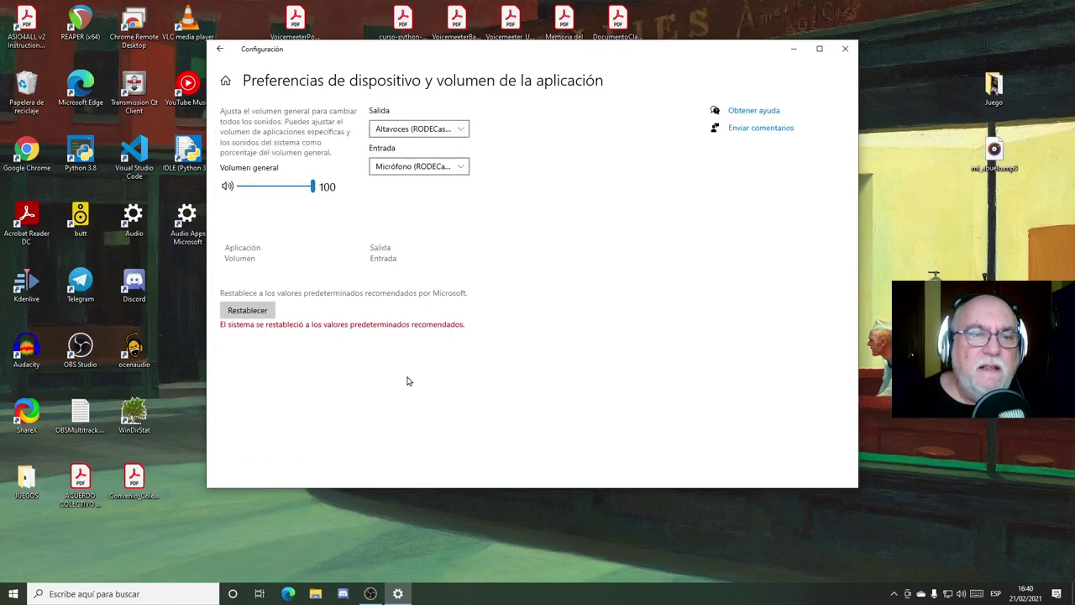
scroll(554, 324, down, 3)
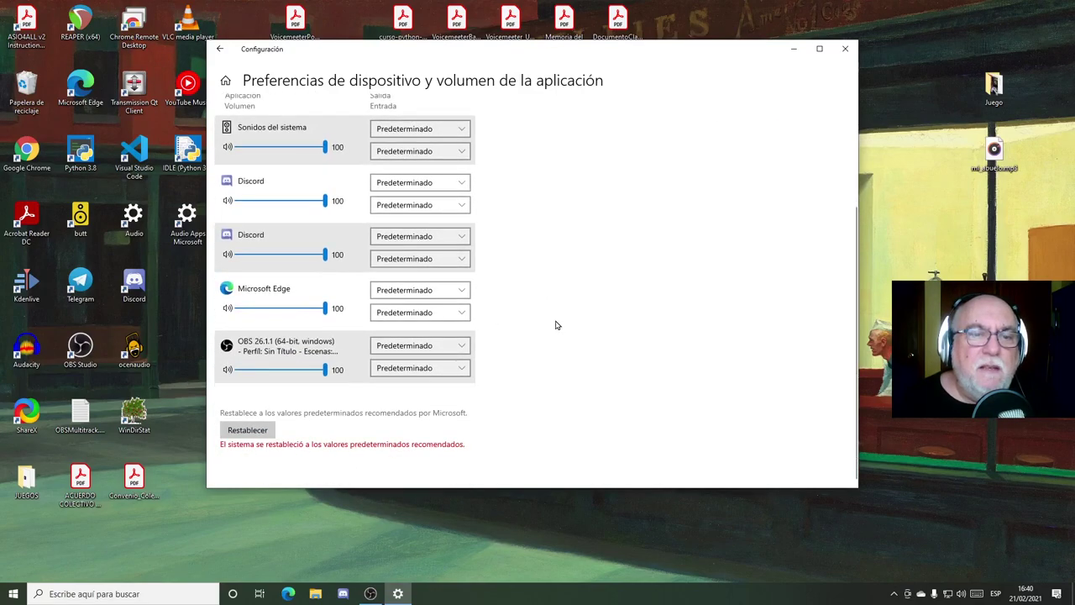
scroll(550, 420, up, 3)
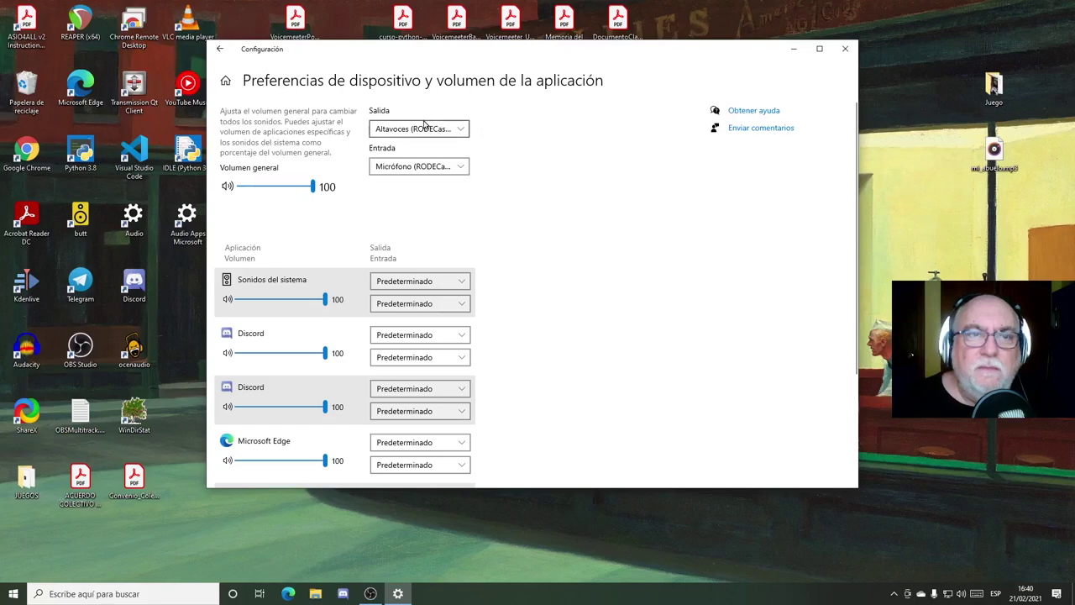
- Return to the main Sonido settings page, open the classic sound control panel, and place its dialog over the settings window
key(alt+Left)
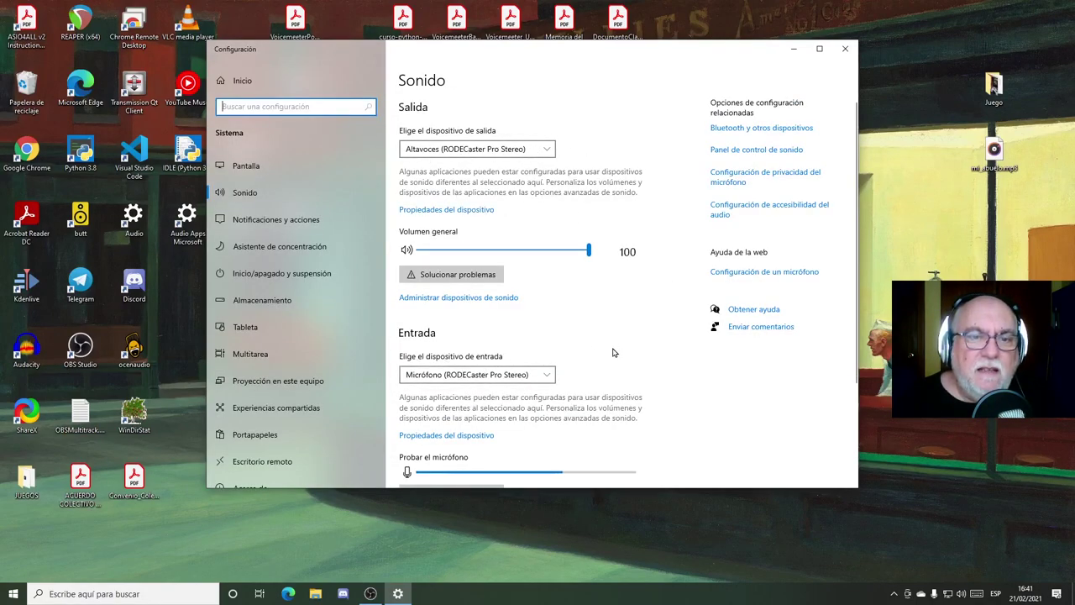
scroll(614, 350, down, 2)
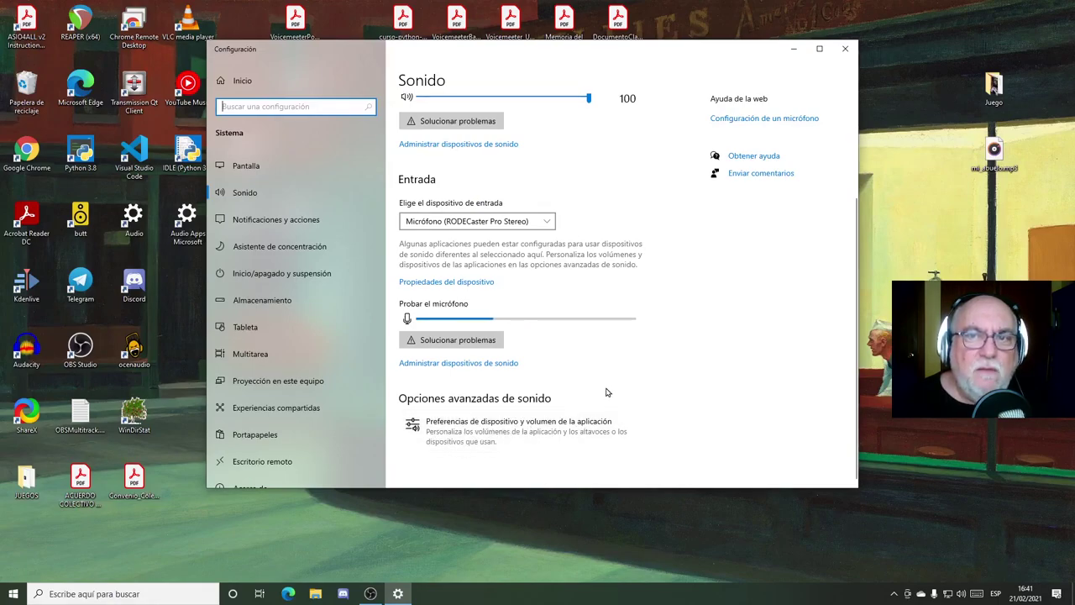
scroll(600, 390, up, 3)
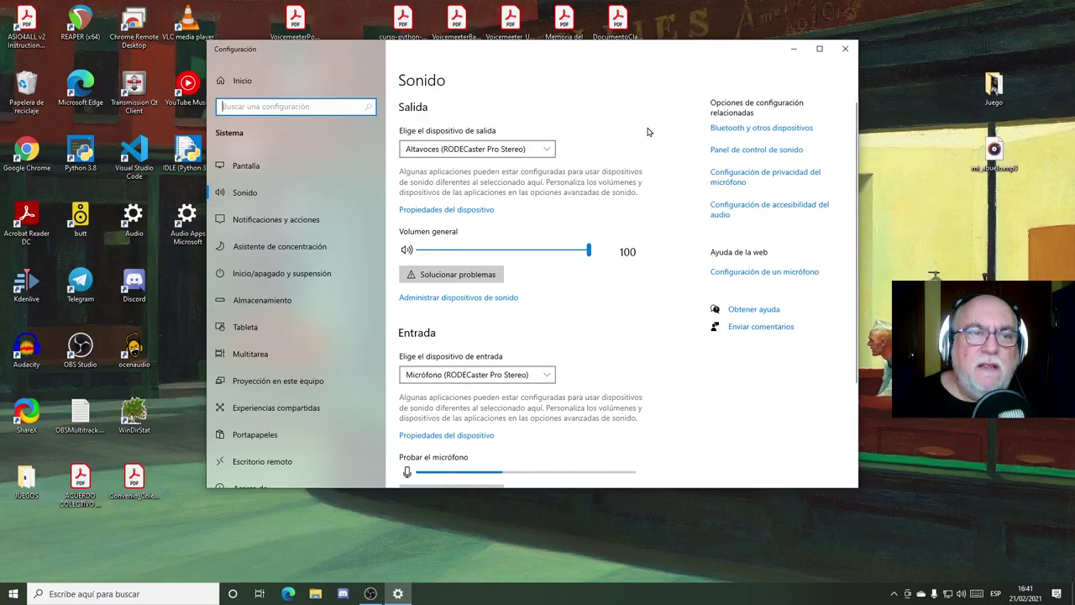
click(767, 153)
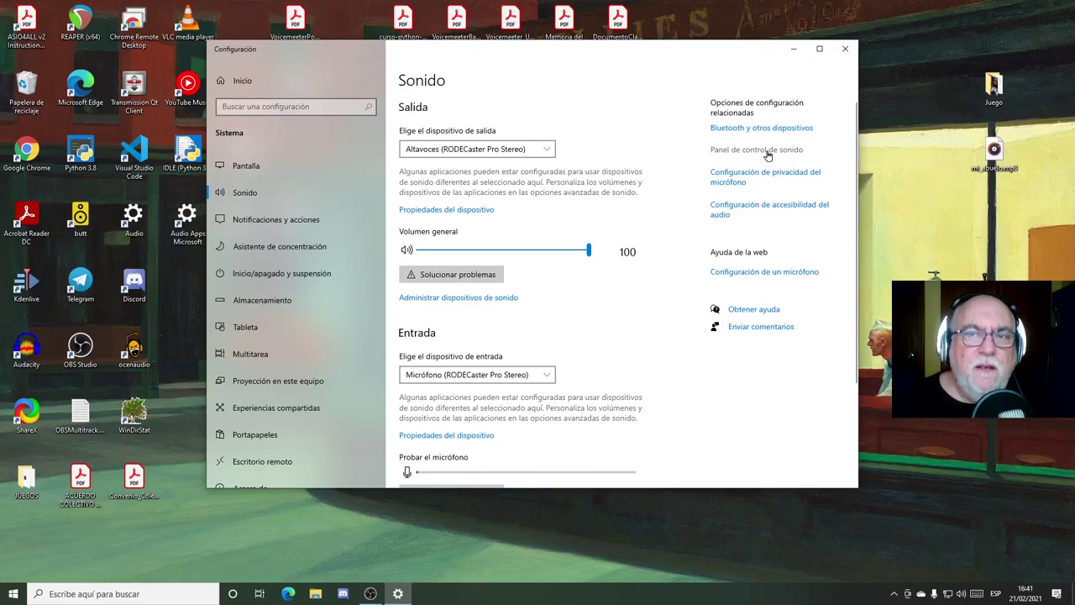
drag(245, 54, 577, 102)
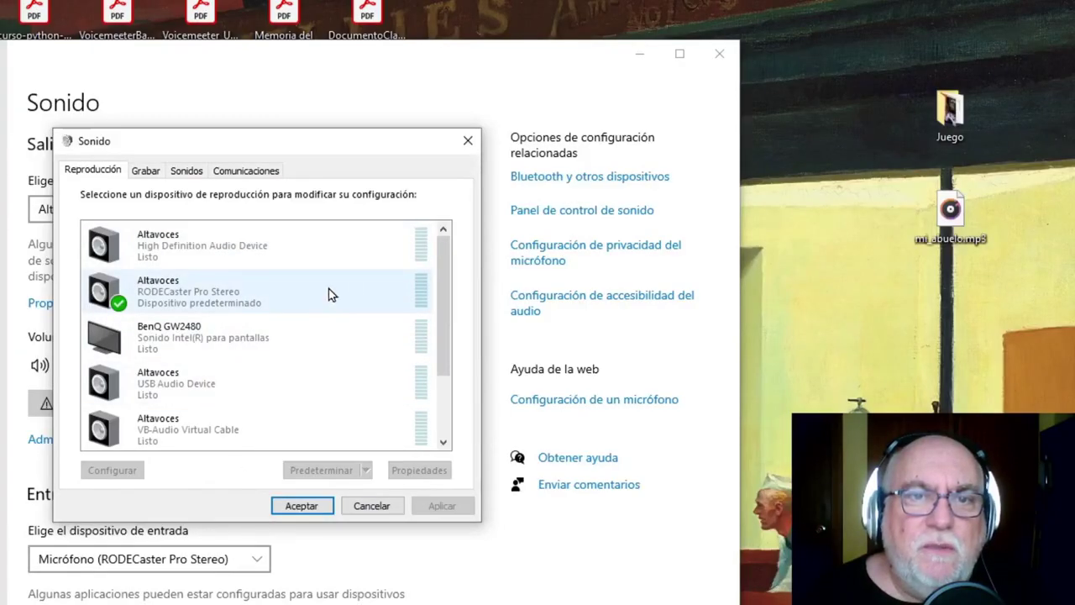
- Review the recording devices, system sounds and communications options in the Sonido dialog, and return to the playback devices
click(145, 171)
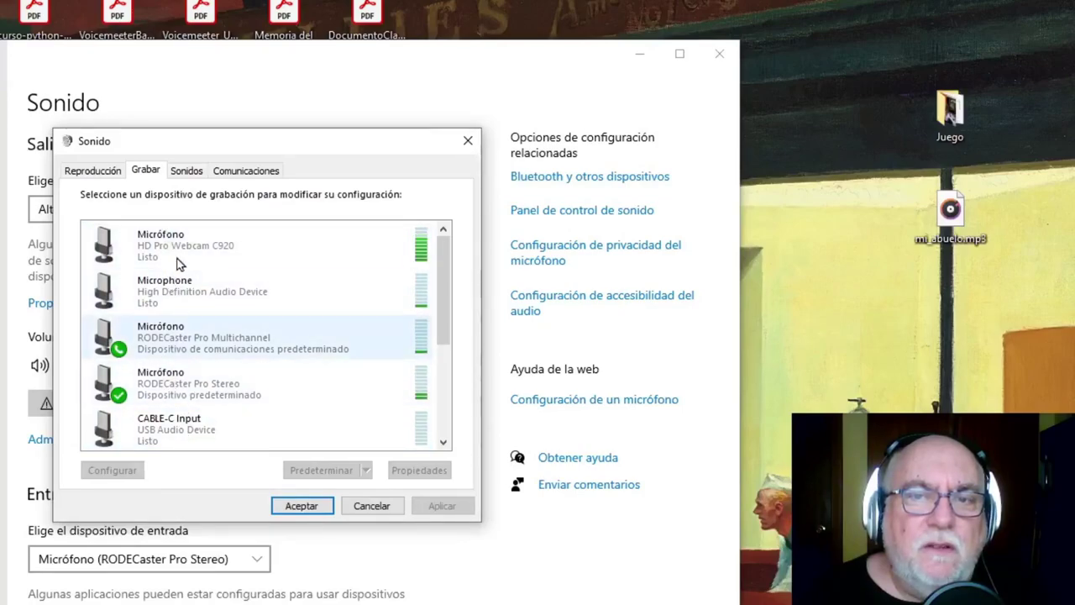
click(113, 172)
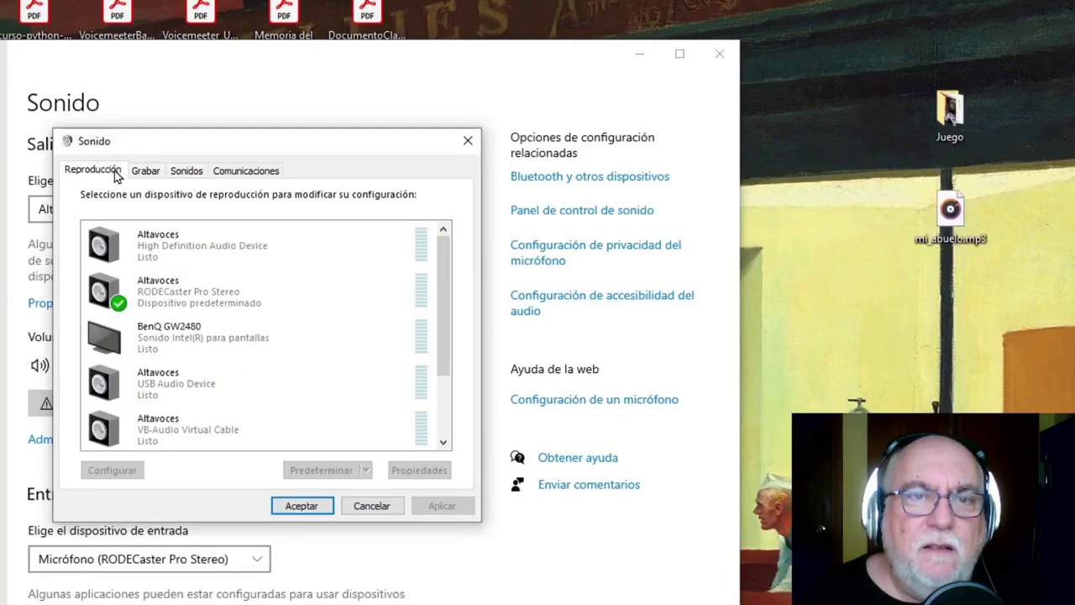
click(144, 171)
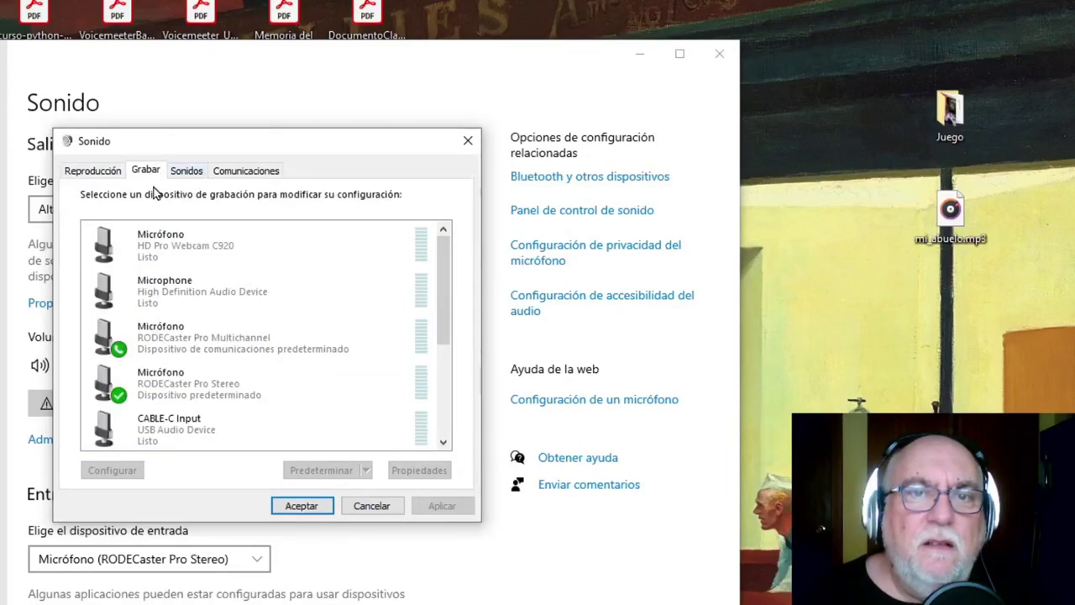
click(186, 172)
click(245, 171)
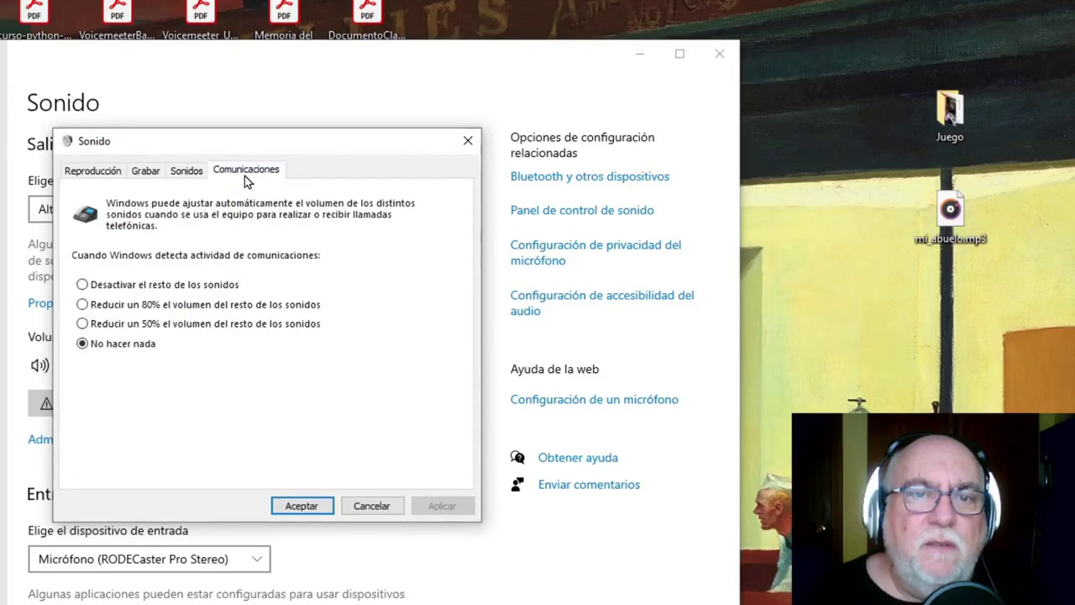
click(84, 173)
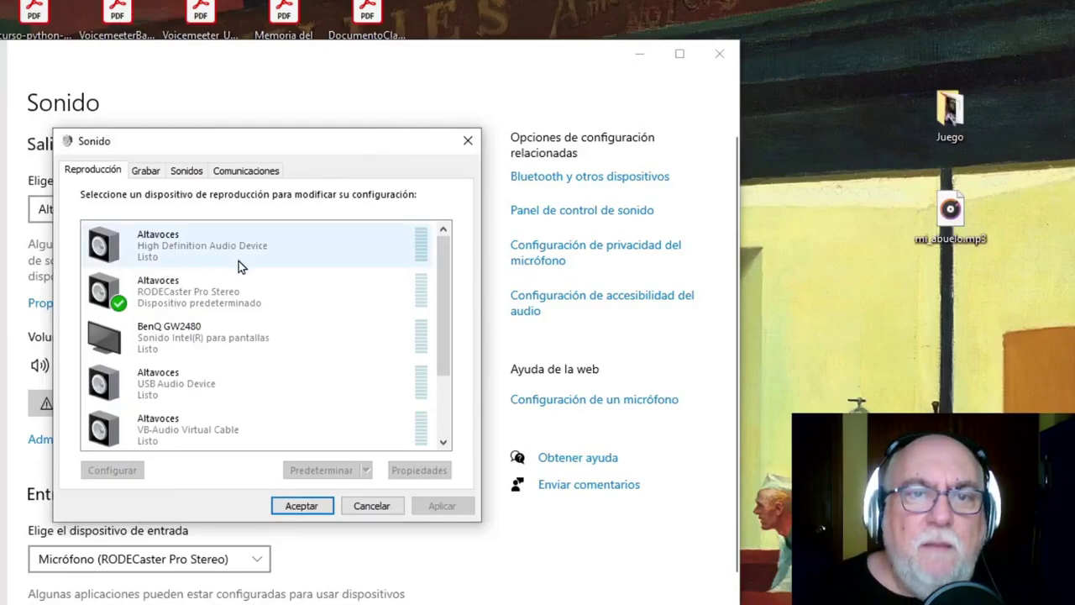
drag(201, 151, 152, 101)
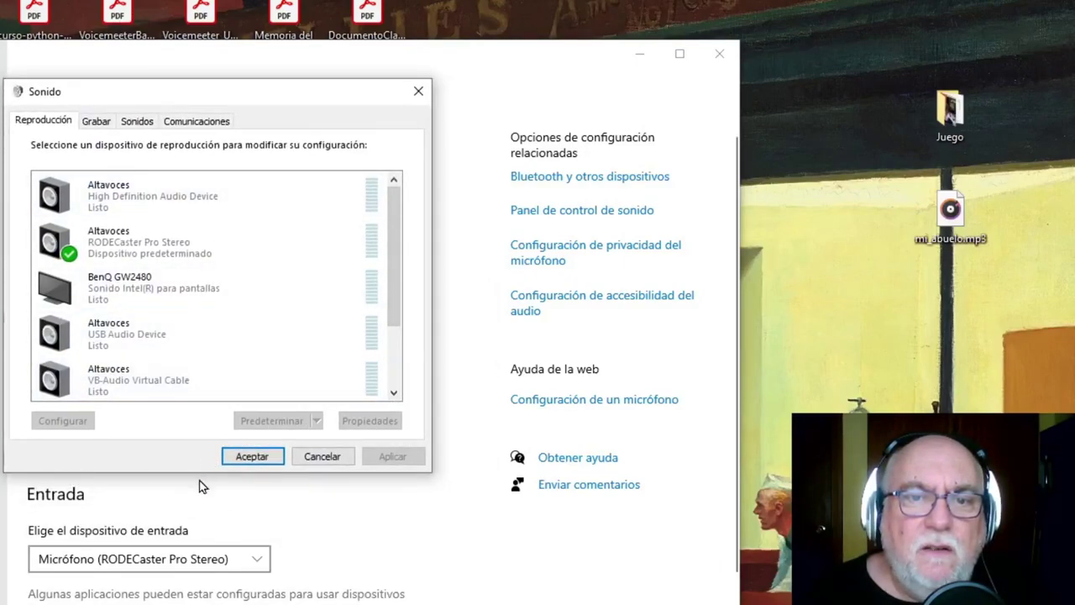
- Examine the default-device options for the BenQ GW2480 playback device and compare them with the output selection in the Sonido settings
drag(399, 294, 402, 225)
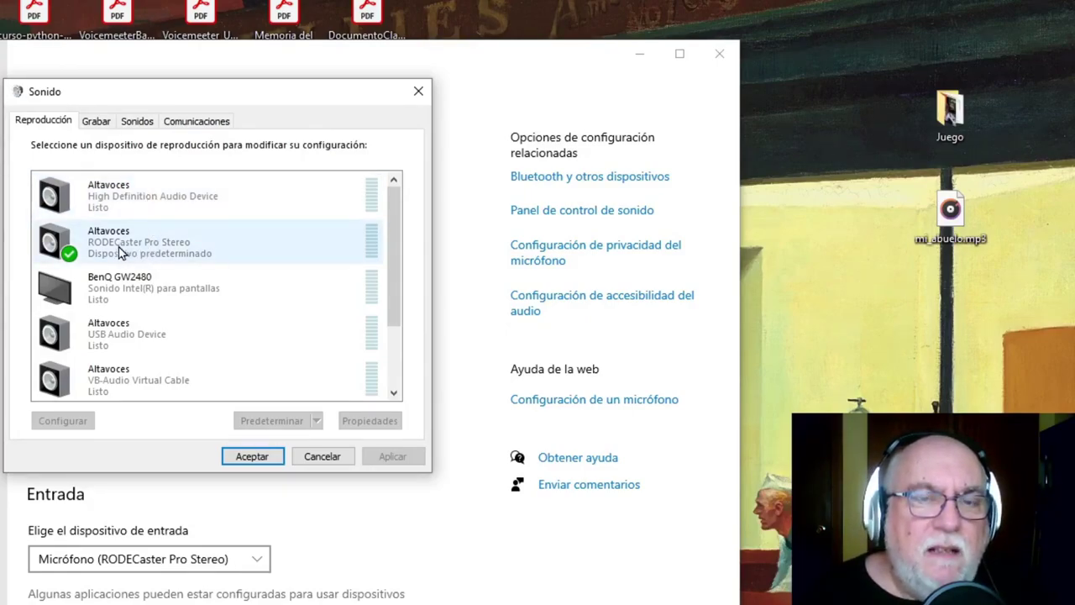
click(141, 288)
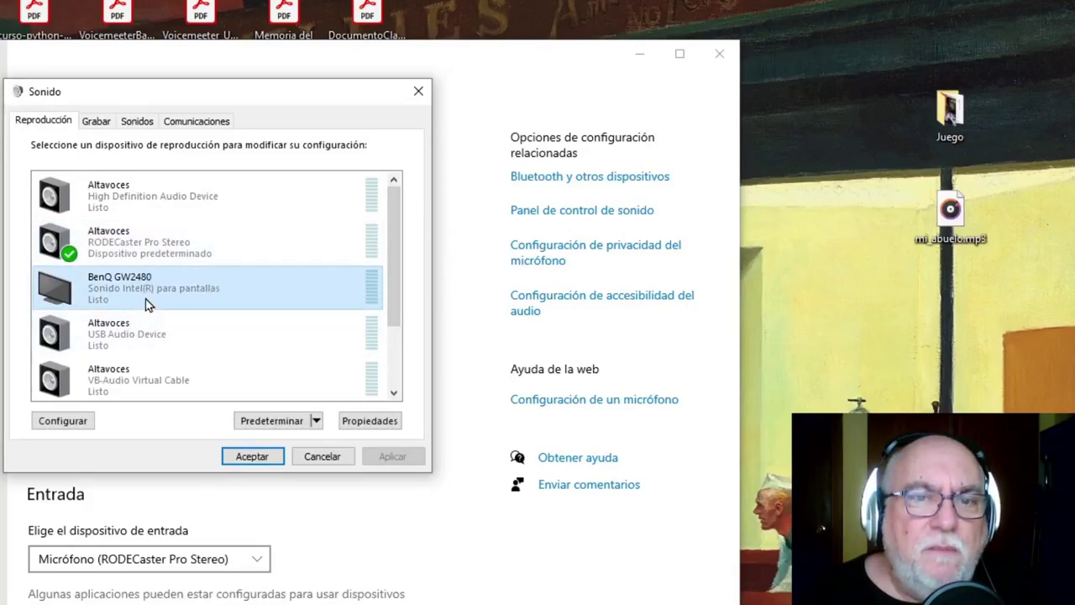
click(316, 420)
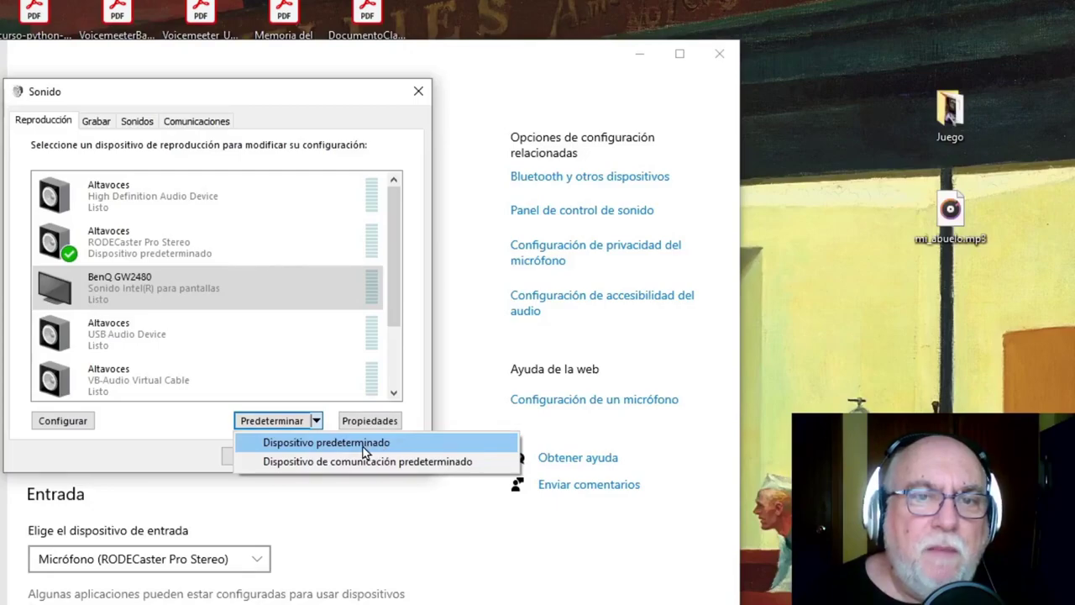
click(331, 447)
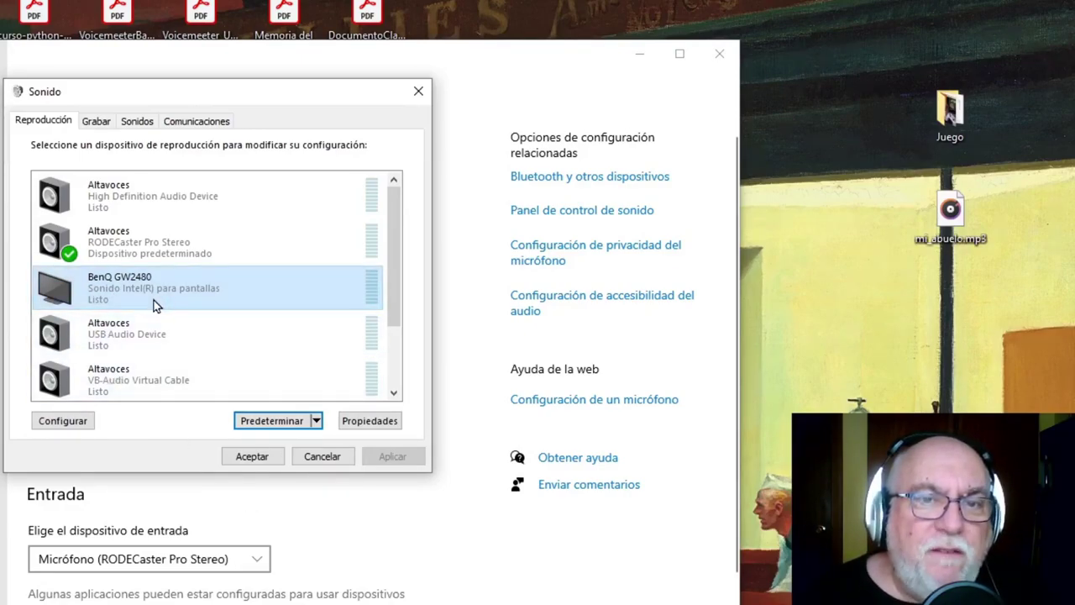
drag(209, 92, 468, 239)
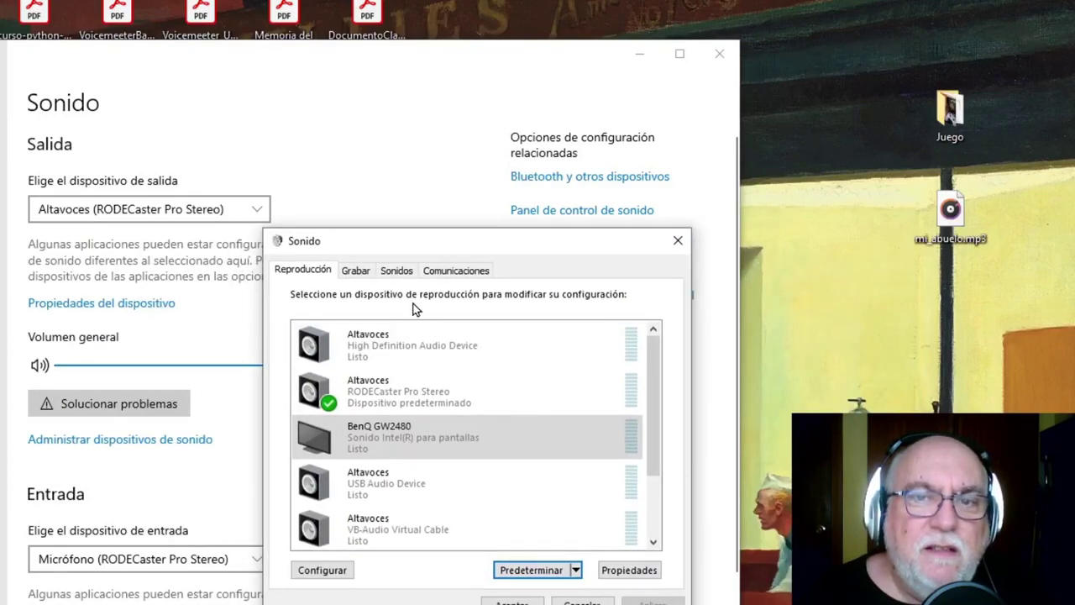
drag(402, 244, 164, 139)
click(176, 319)
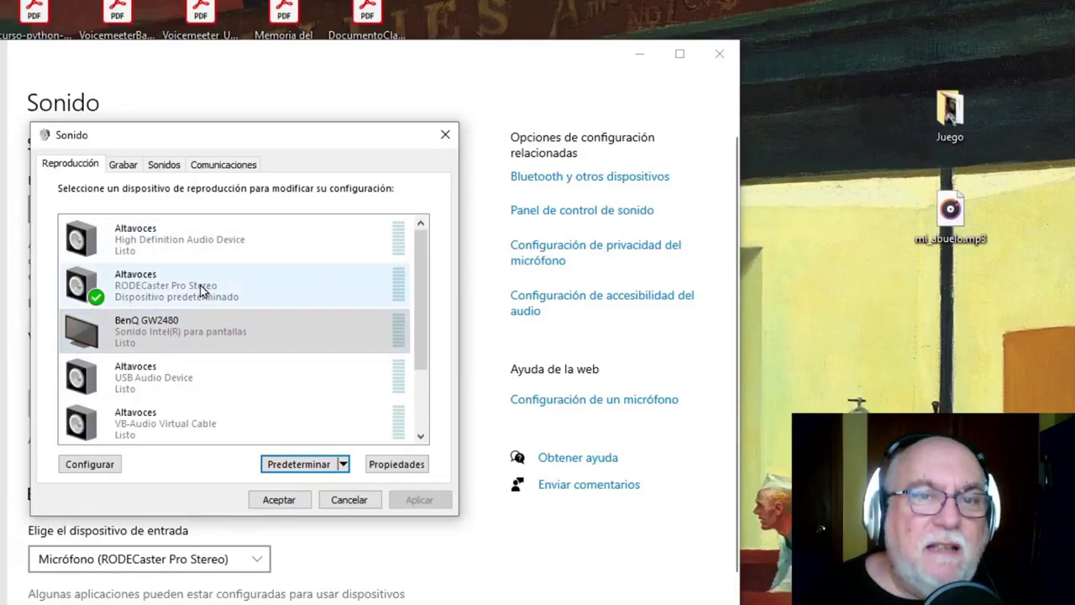
- Open the properties of the RODECaster Pro Stereo speakers from the playback device list
scroll(150, 408, down, 1)
scroll(149, 386, up, 1)
click(145, 296)
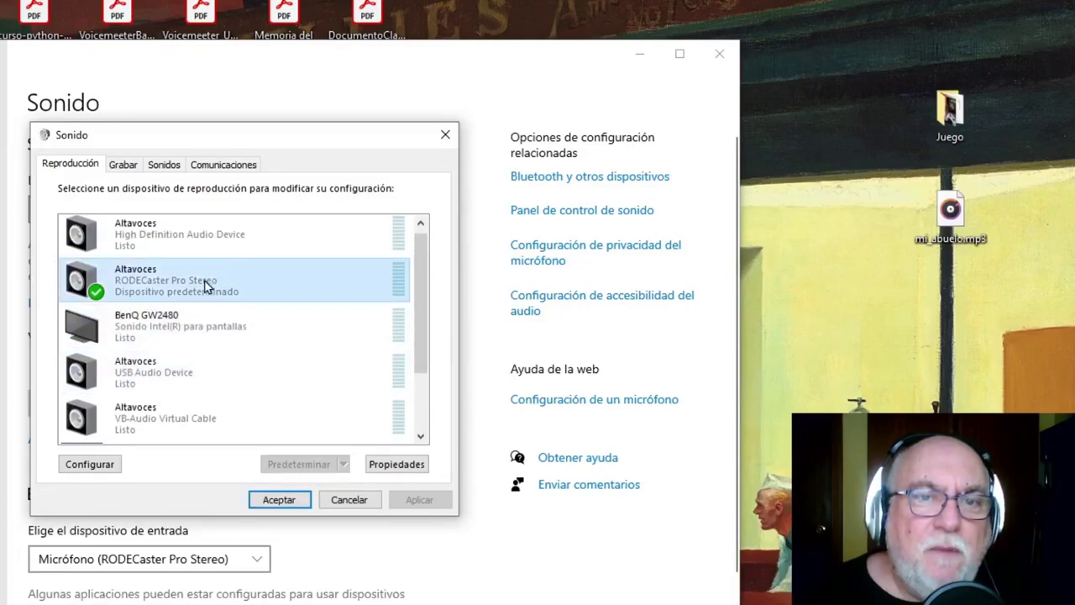
scroll(199, 320, up, 1)
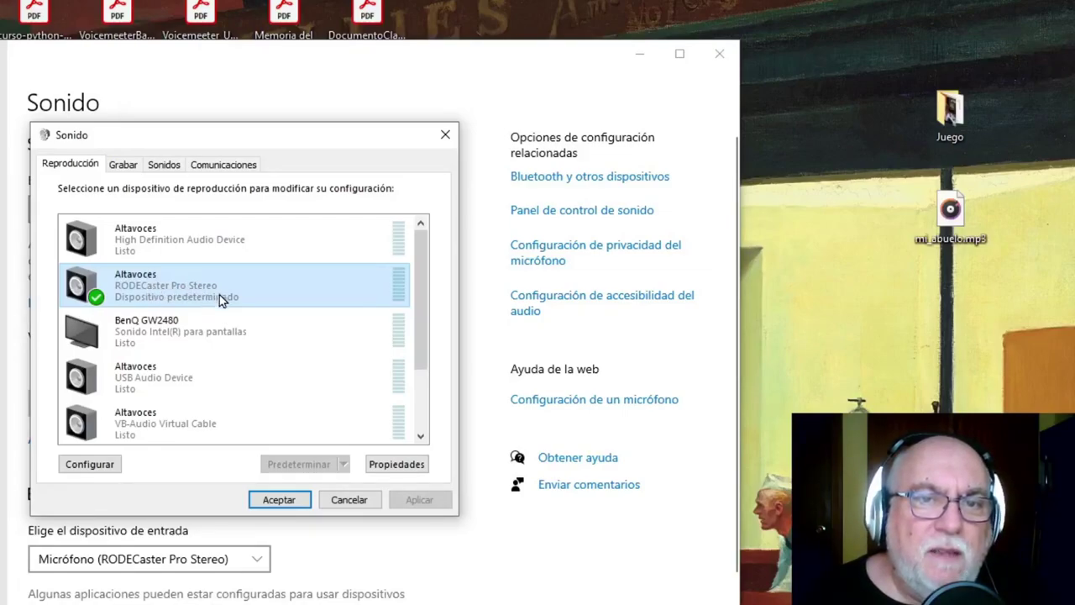
click(396, 466)
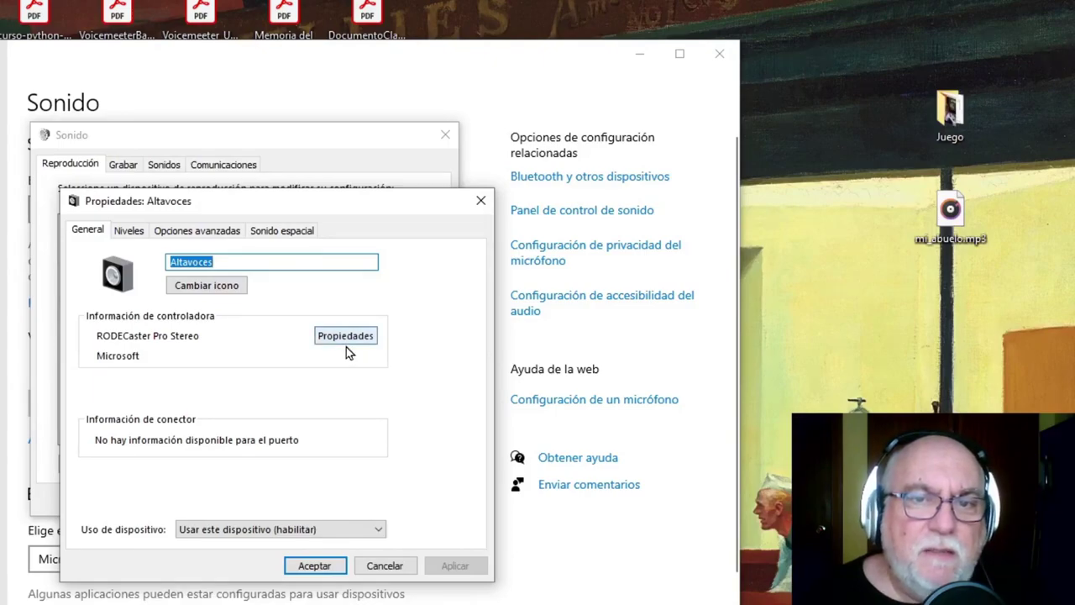
- Inspect the RODECaster Pro Stereo controller properties and the enable/disable usage options for the speakers
click(332, 336)
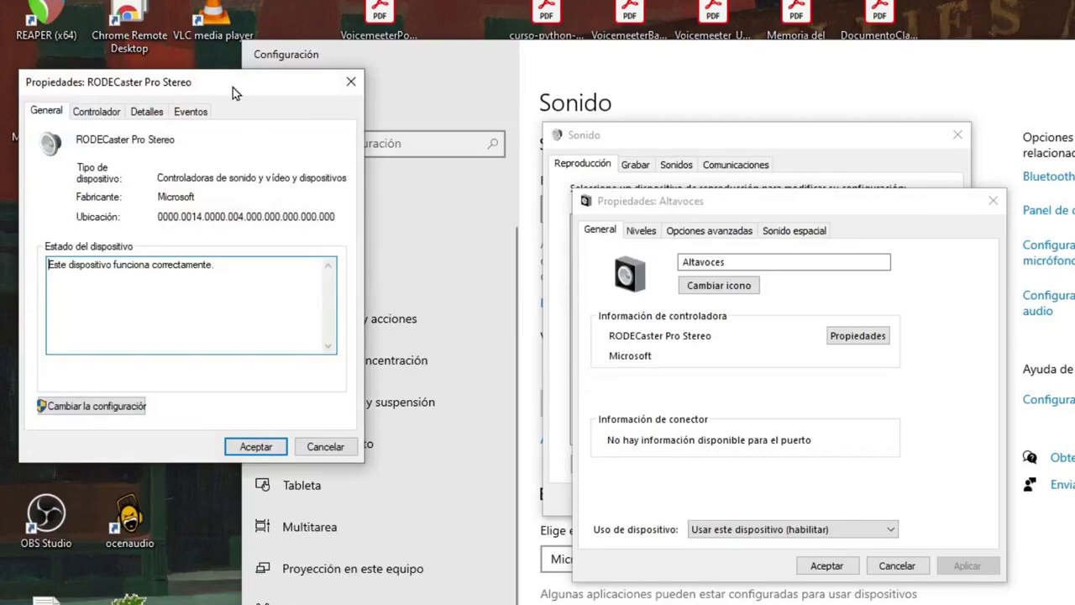
drag(233, 88, 409, 183)
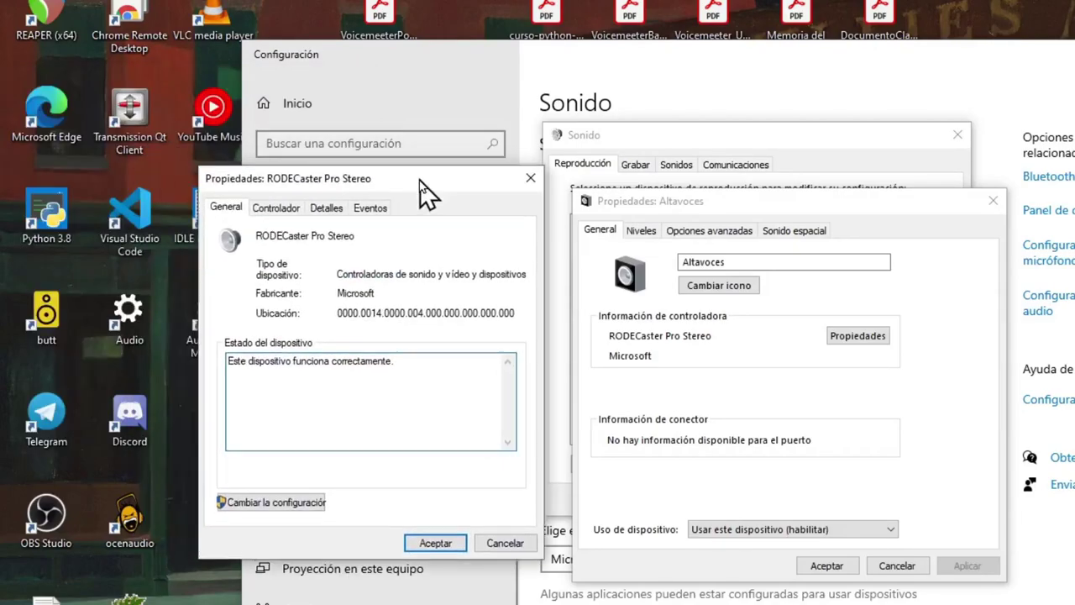
click(487, 542)
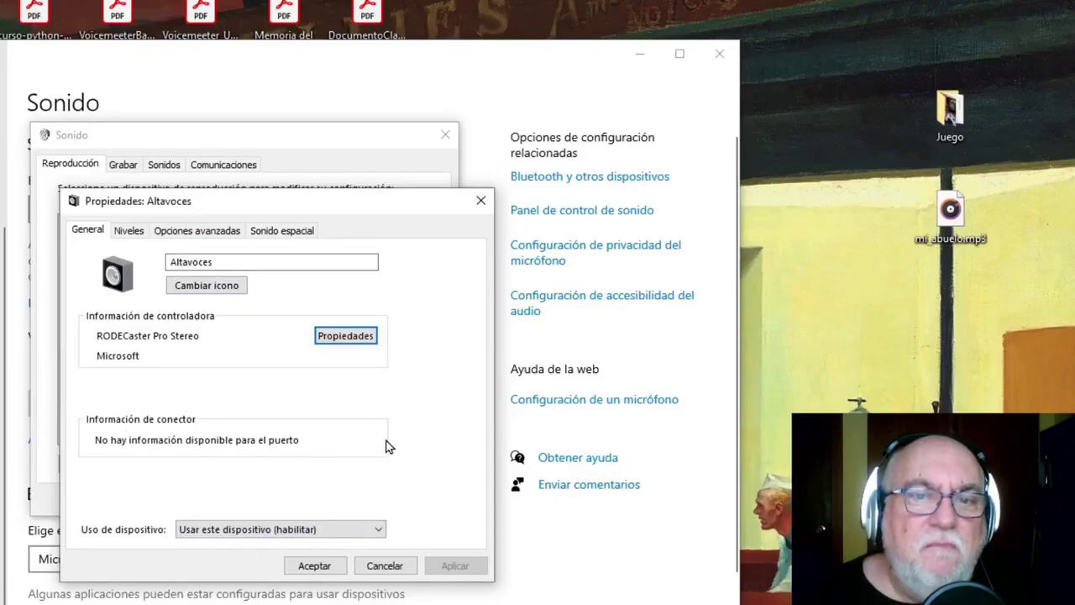
click(377, 530)
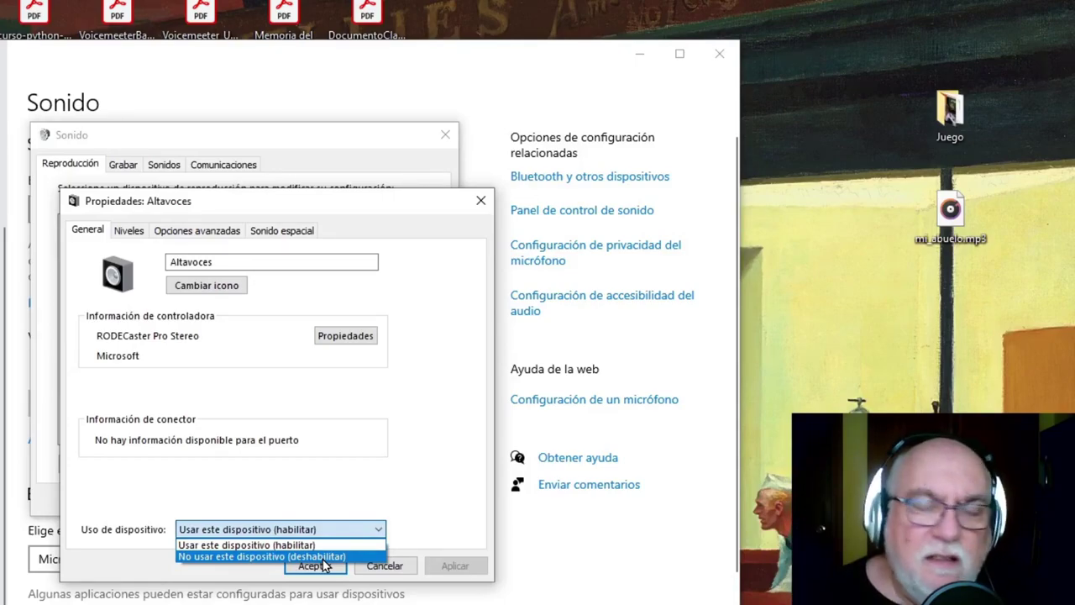
click(393, 473)
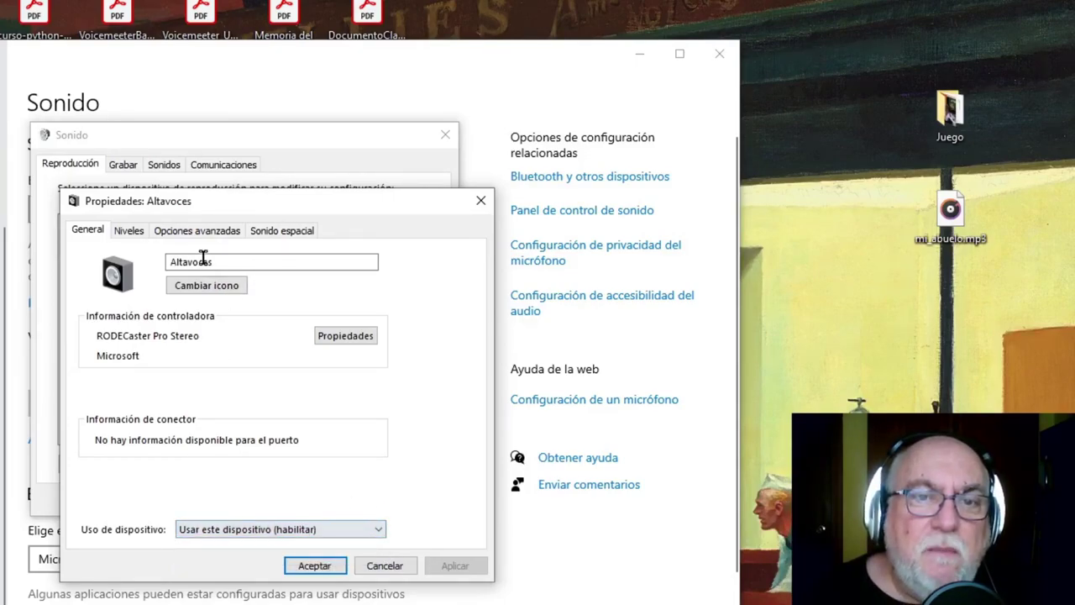
- Lower the RODECaster Pro Stereo speakers' level to 40 and raise it back to the maximum
click(130, 236)
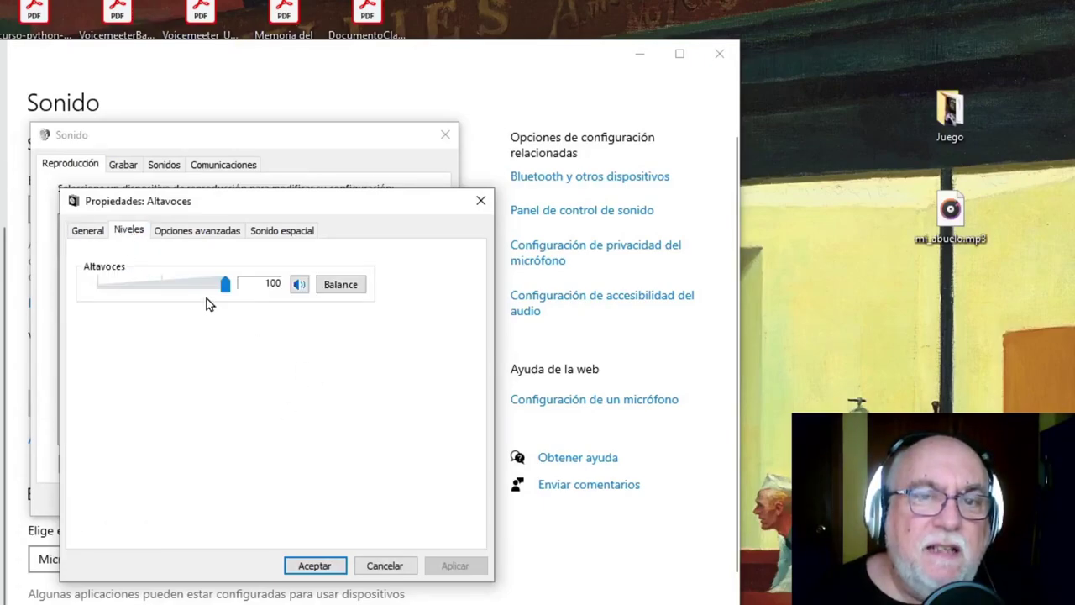
mouse_move(225, 288)
mouse_down()
mouse_move(174, 288)
mouse_move(230, 299)
mouse_up()
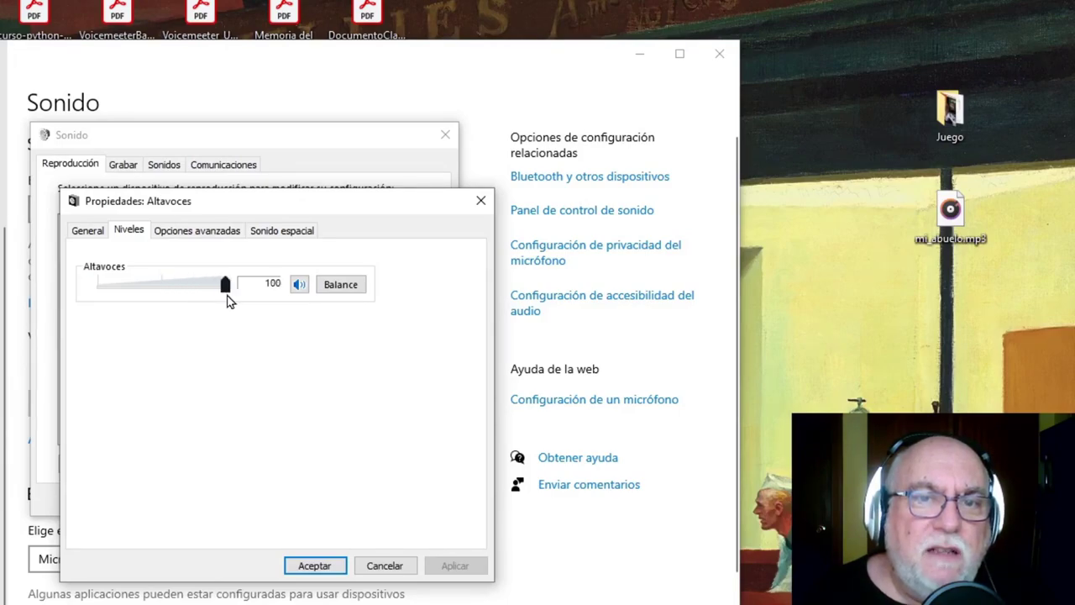
scroll(222, 291, down, 4)
scroll(201, 290, down, 8)
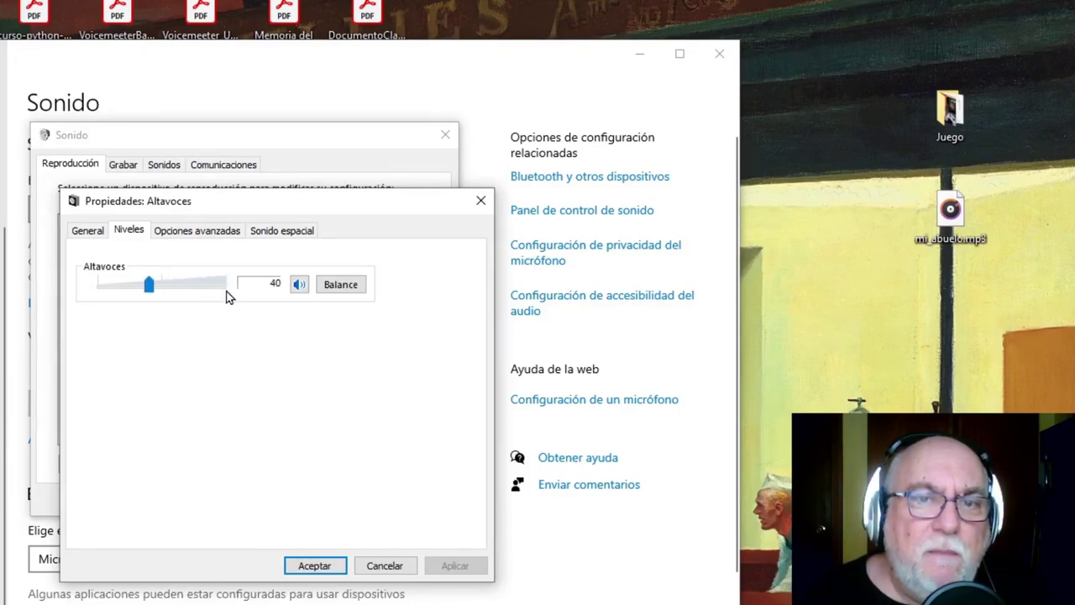
drag(153, 288, 224, 288)
- Review the speakers' default format, exclusive mode settings and spatial sound format options
click(199, 231)
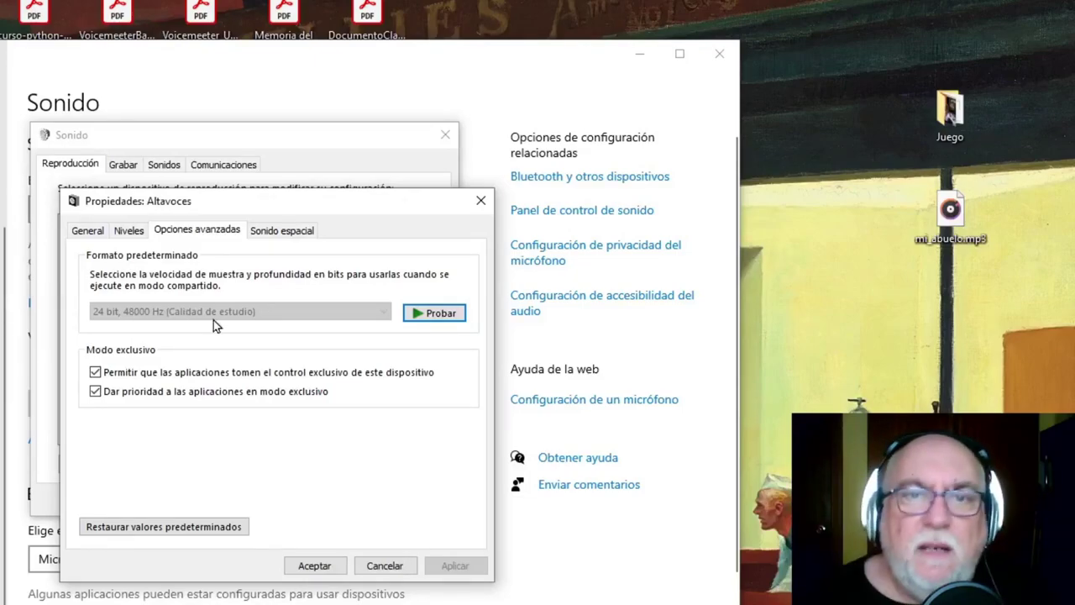
click(304, 231)
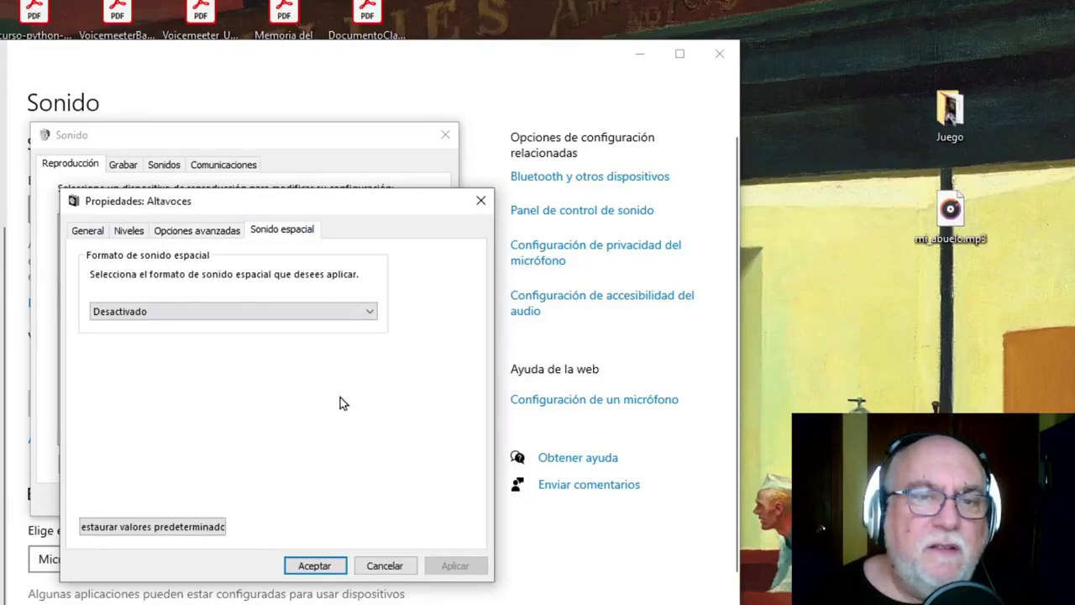
click(372, 309)
click(367, 311)
click(368, 312)
click(367, 312)
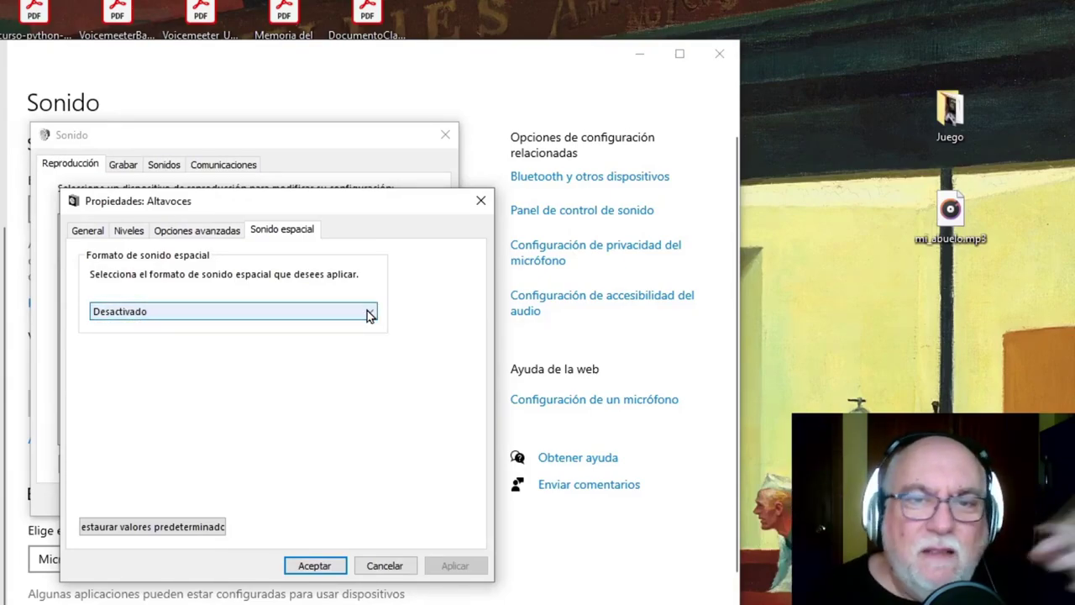
- Try turning the speakers' exclusive application control off and on again, and close their properties without saving
click(202, 232)
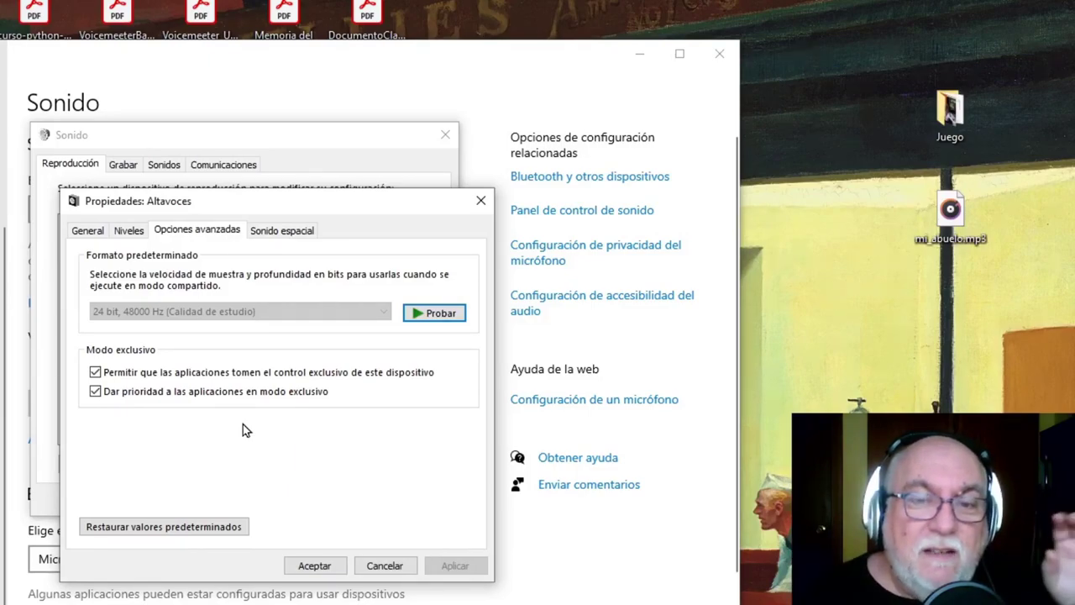
click(250, 372)
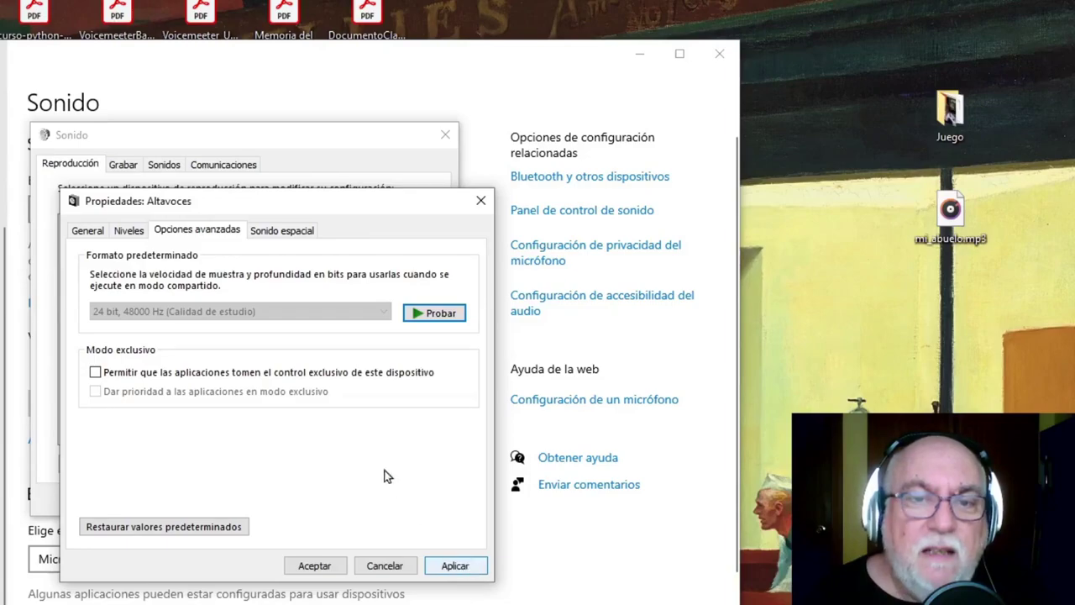
click(310, 376)
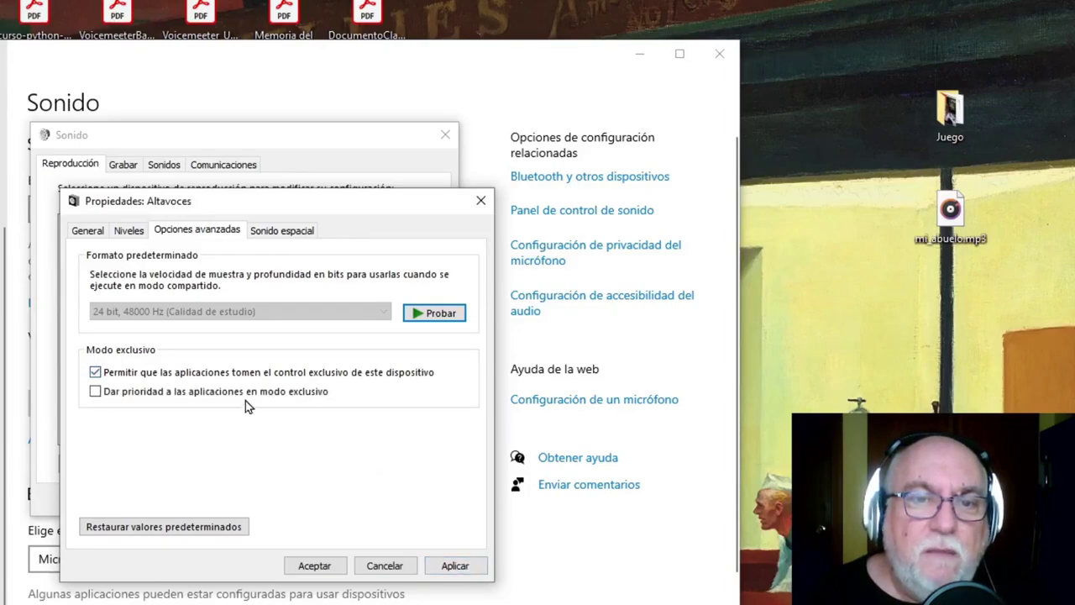
click(85, 230)
click(377, 566)
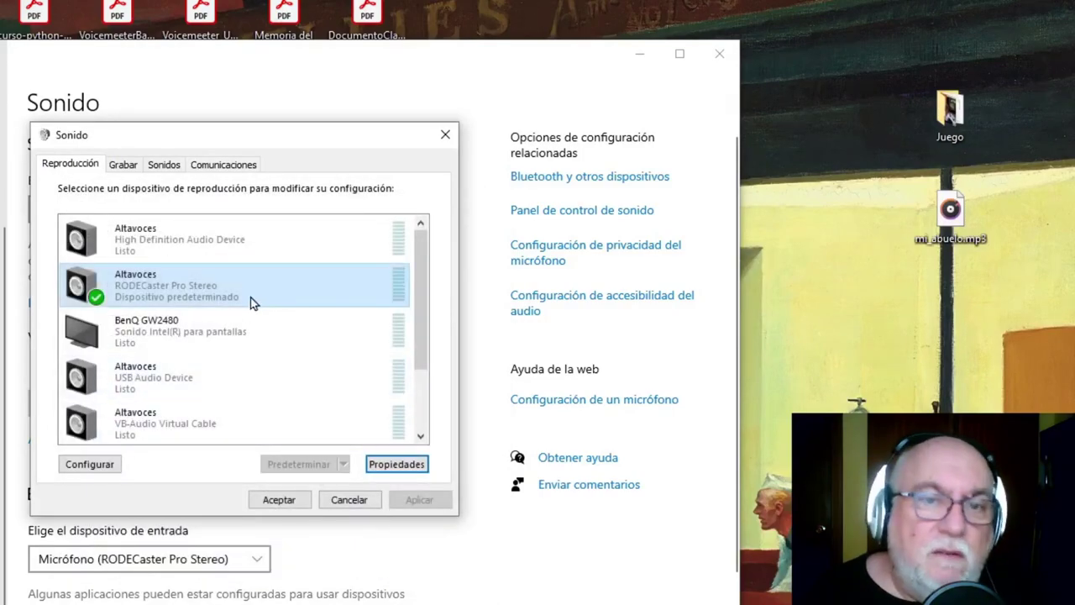
- Examine the full list of recording devices in the Sonido dialog and compare their input level meters
key(ctrl+Tab)
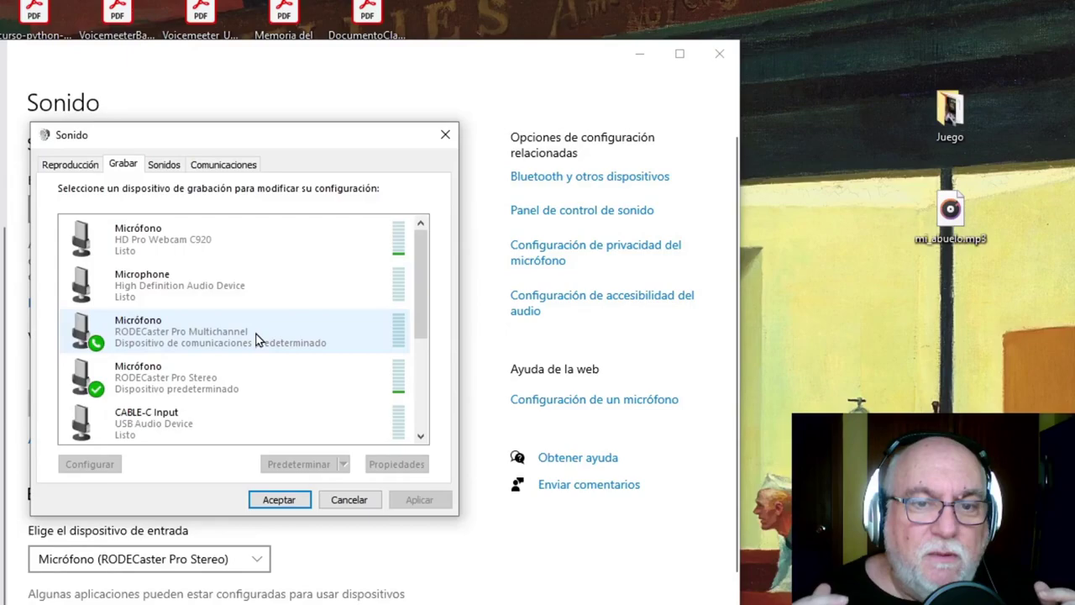
drag(220, 135, 201, 148)
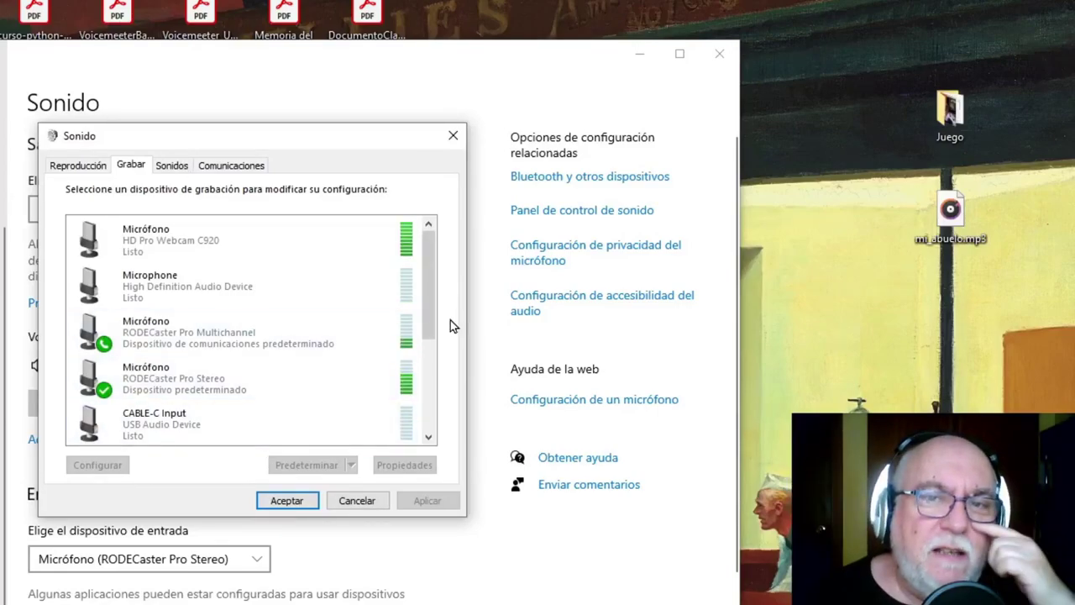
drag(434, 328, 430, 437)
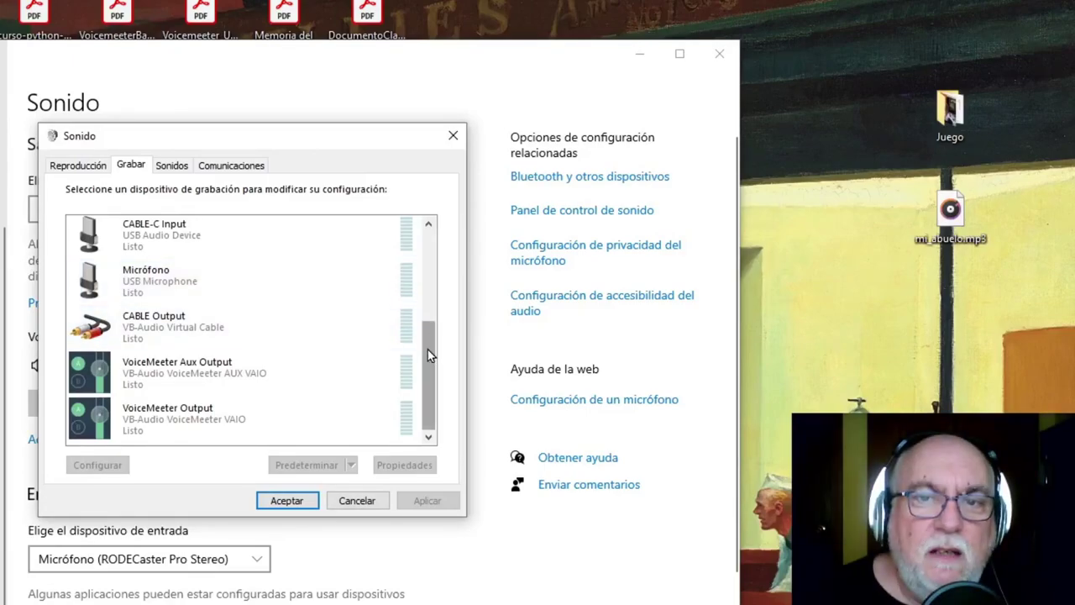
scroll(428, 349, up, 4)
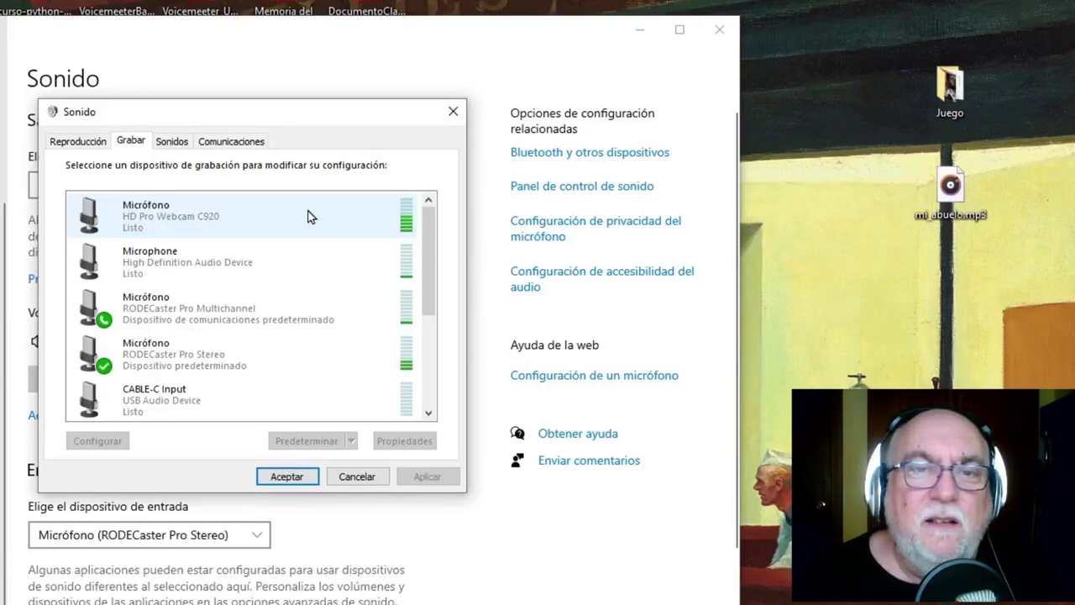
drag(429, 231, 434, 353)
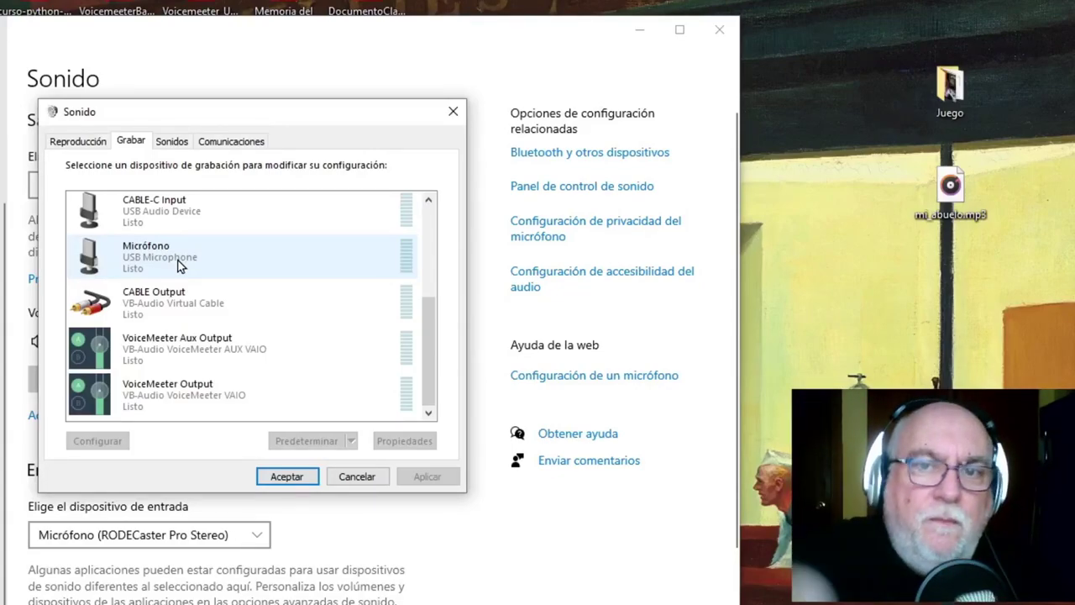
drag(427, 320, 441, 260)
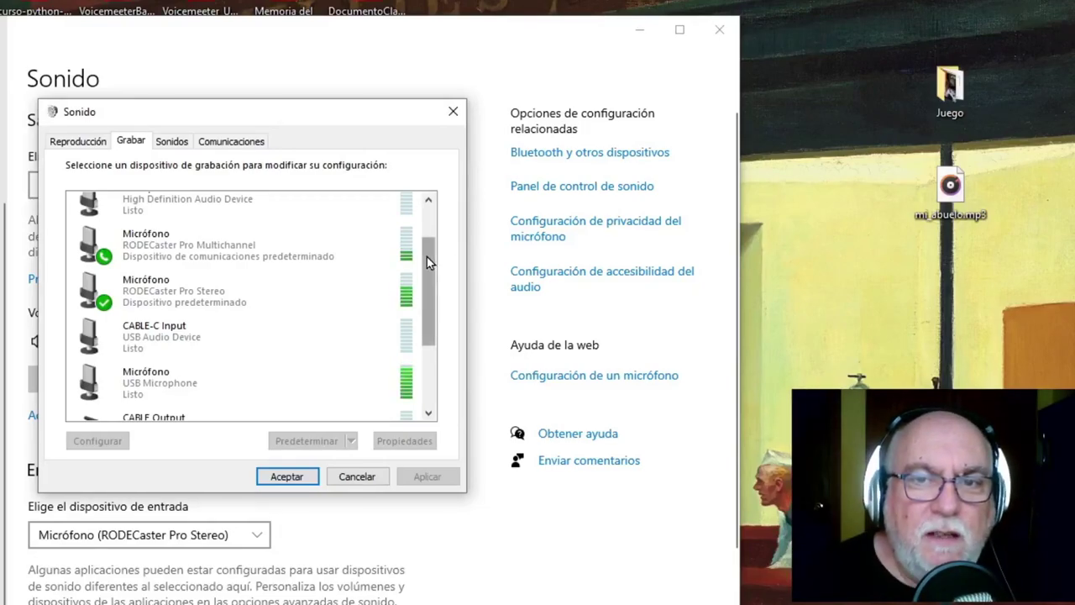
drag(427, 256, 425, 207)
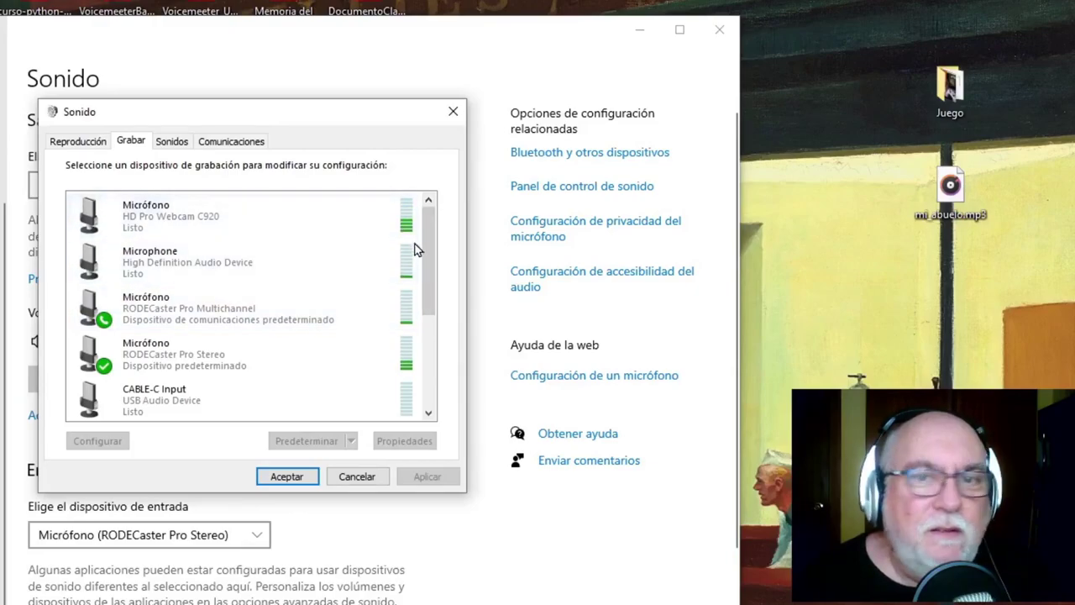
scroll(249, 294, down, 1)
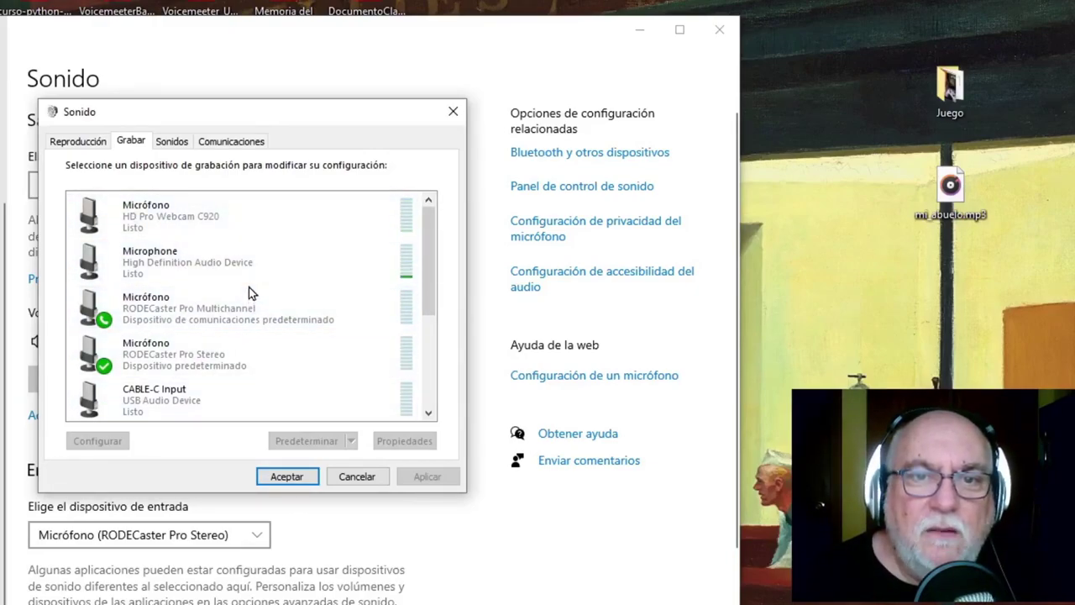
scroll(226, 326, down, 3)
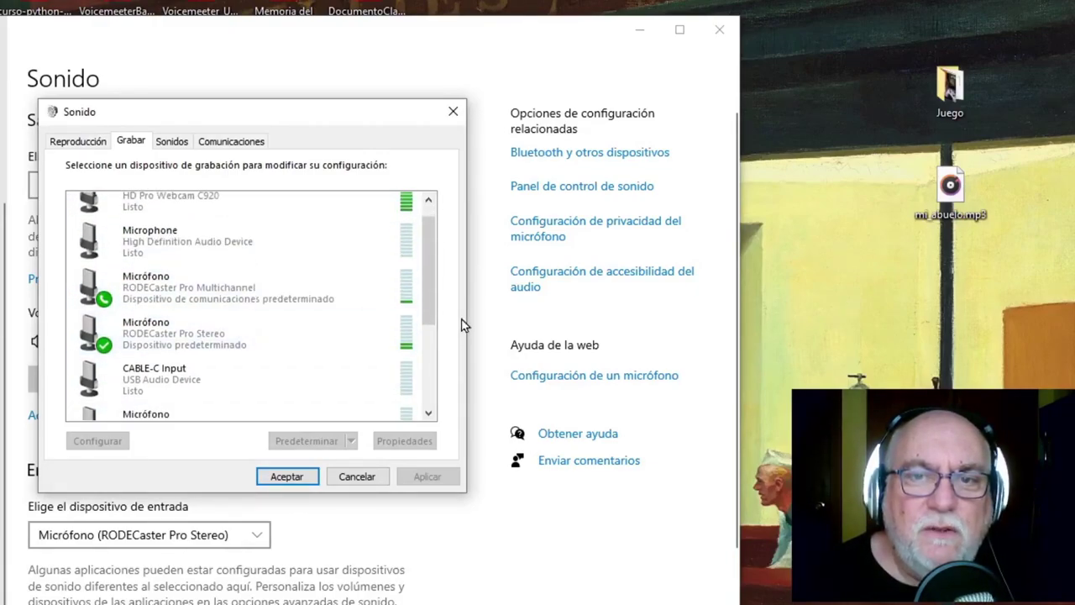
drag(437, 308, 426, 285)
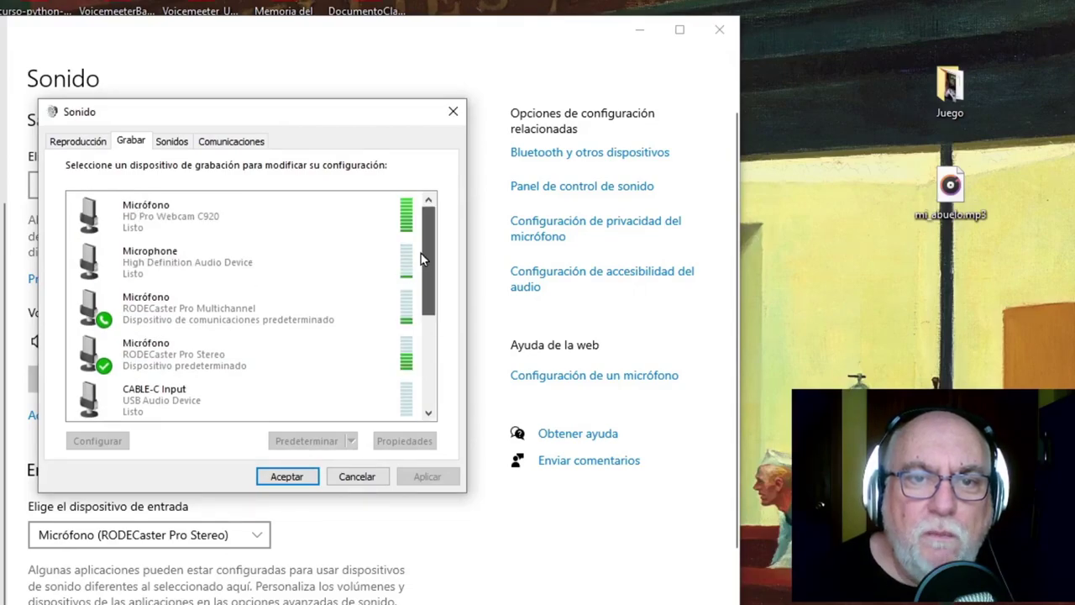
- Review the RODECaster Pro Stereo microphone's listening, level and advanced properties, and close them without changes
click(202, 361)
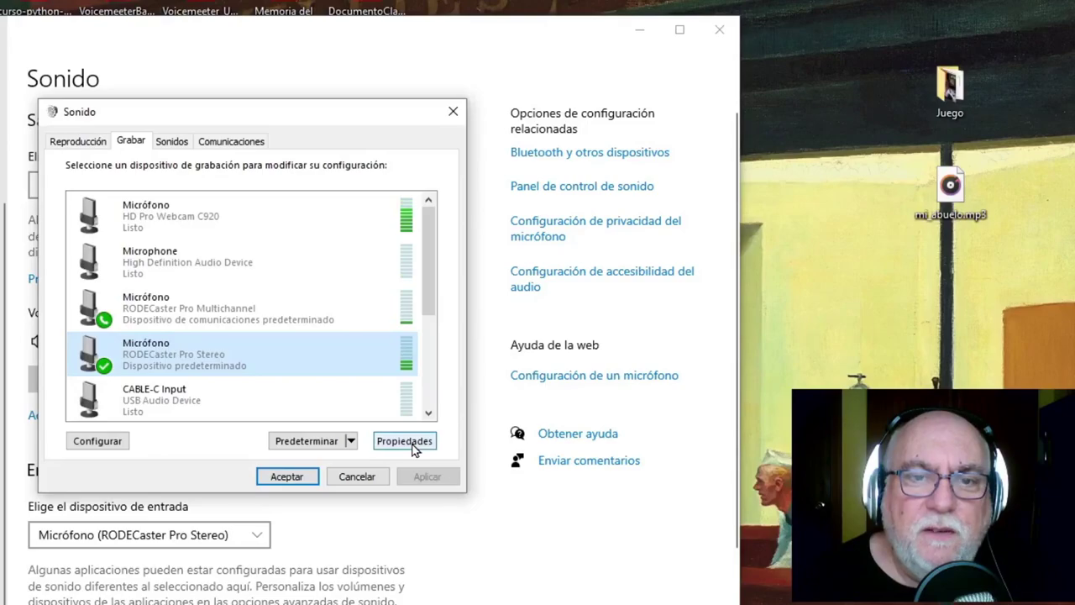
click(406, 441)
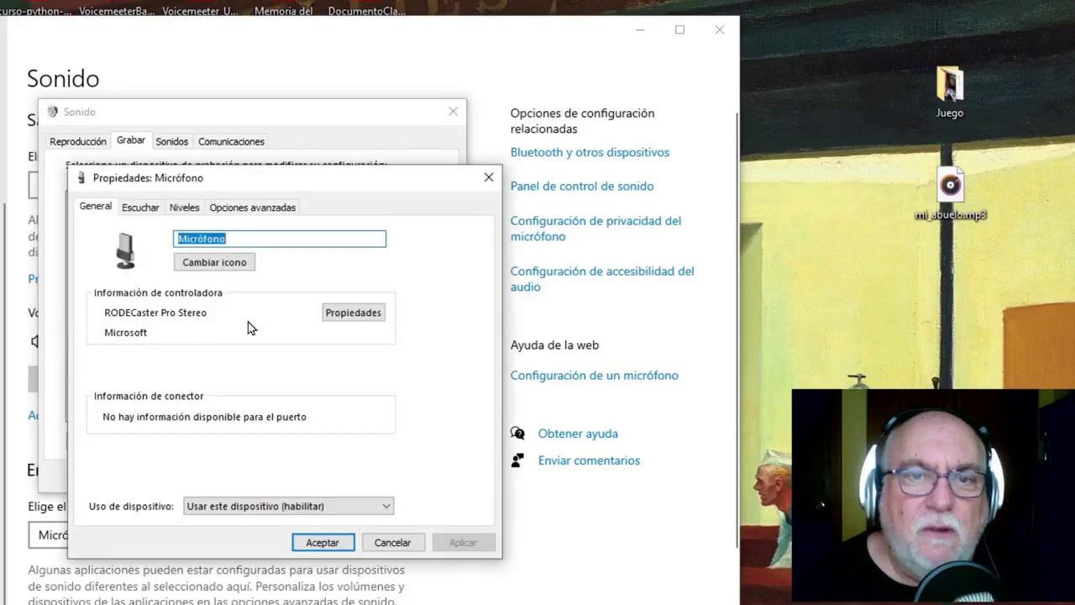
click(142, 215)
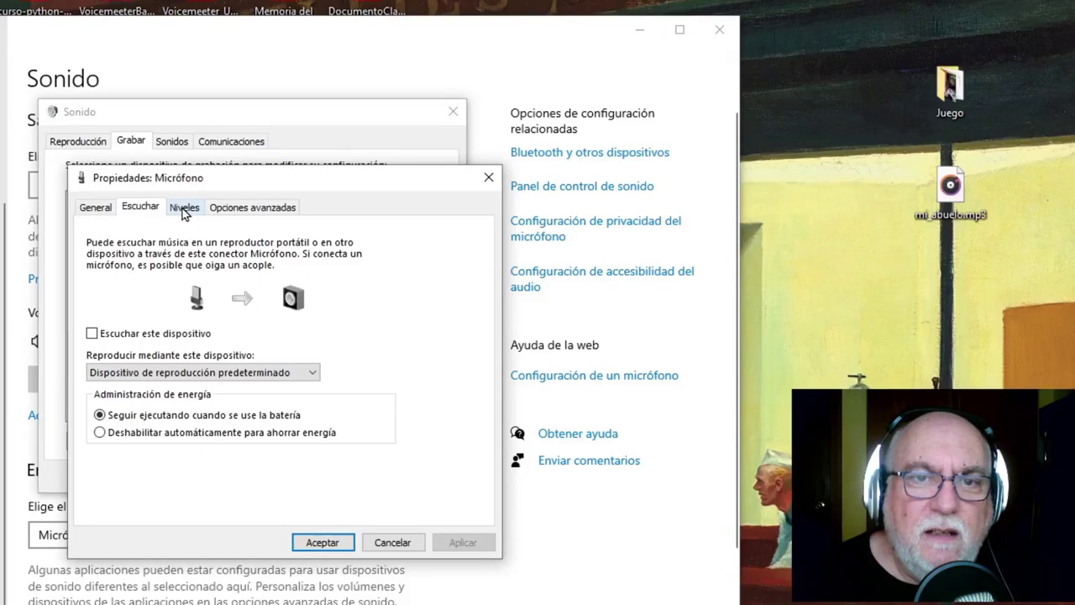
click(185, 212)
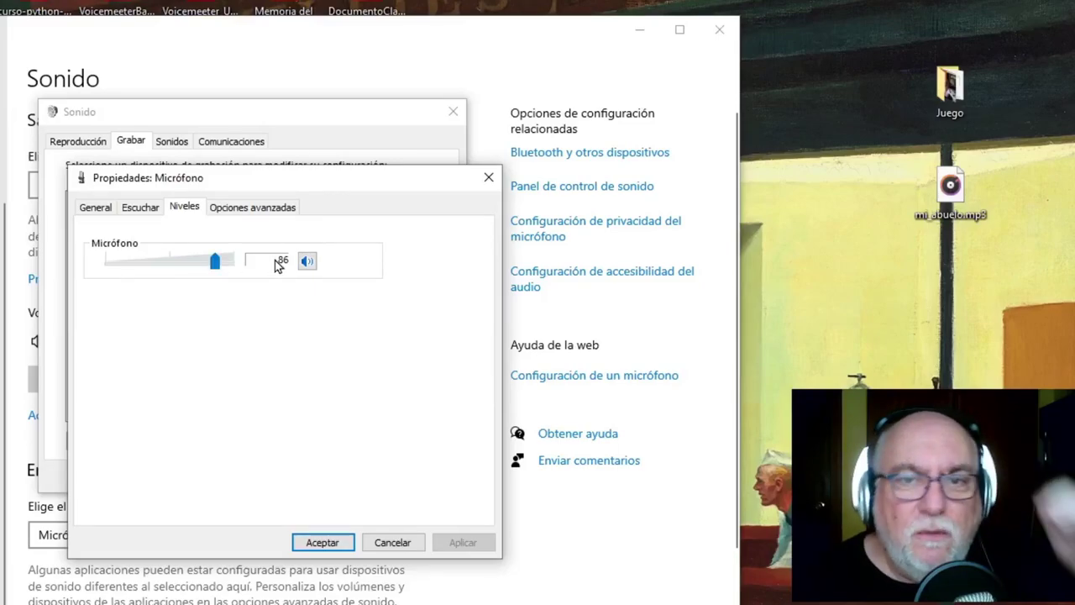
click(249, 208)
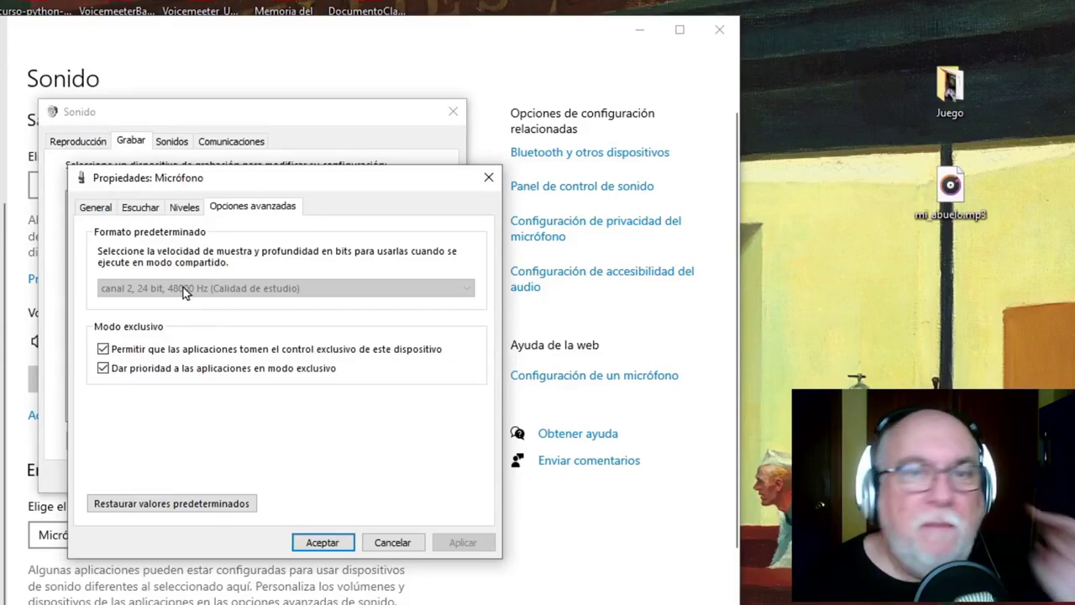
click(140, 209)
click(107, 209)
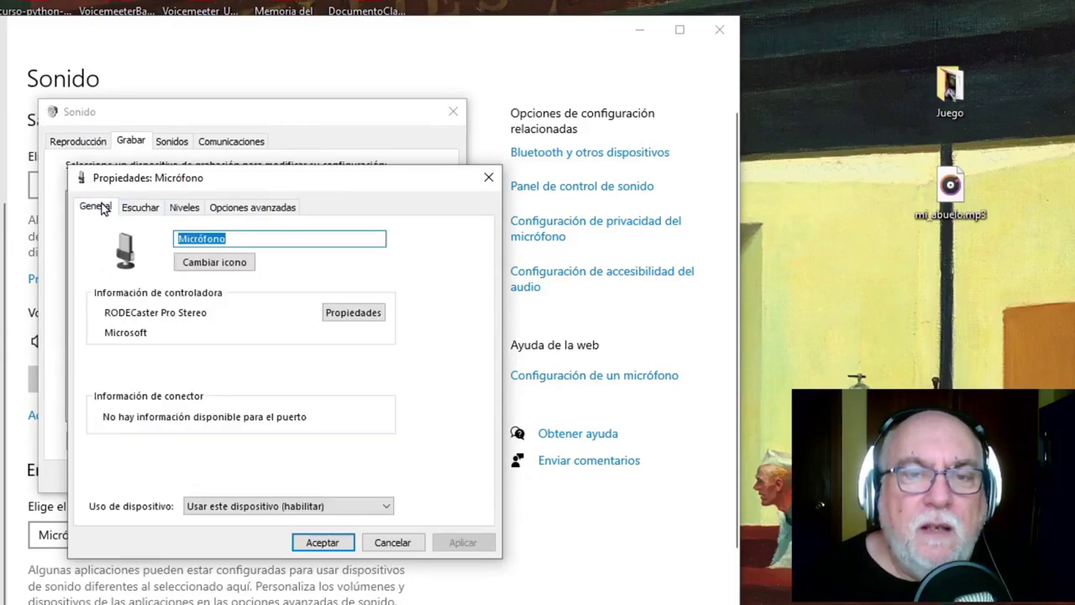
click(402, 541)
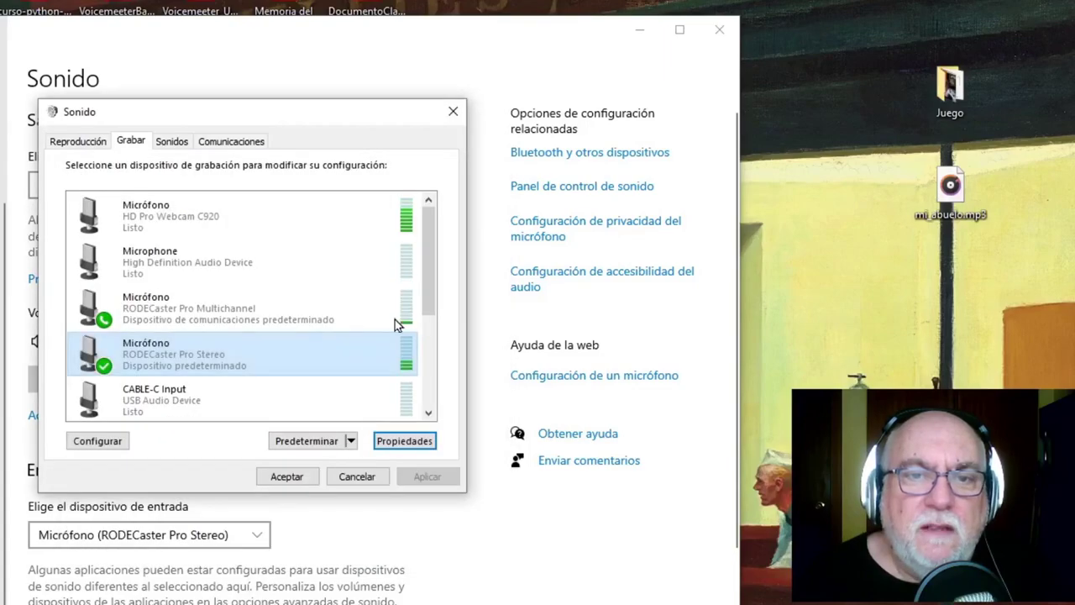
- Open the HD Pro Webcam C920 microphone's properties and show its advanced format and exclusive mode options
drag(425, 293, 424, 232)
click(294, 220)
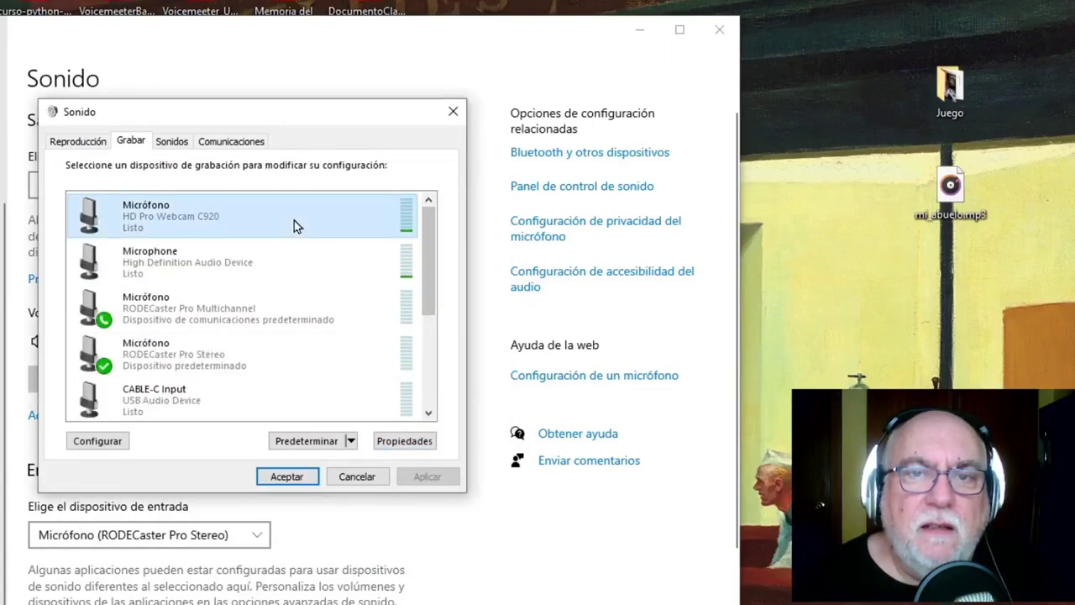
click(404, 443)
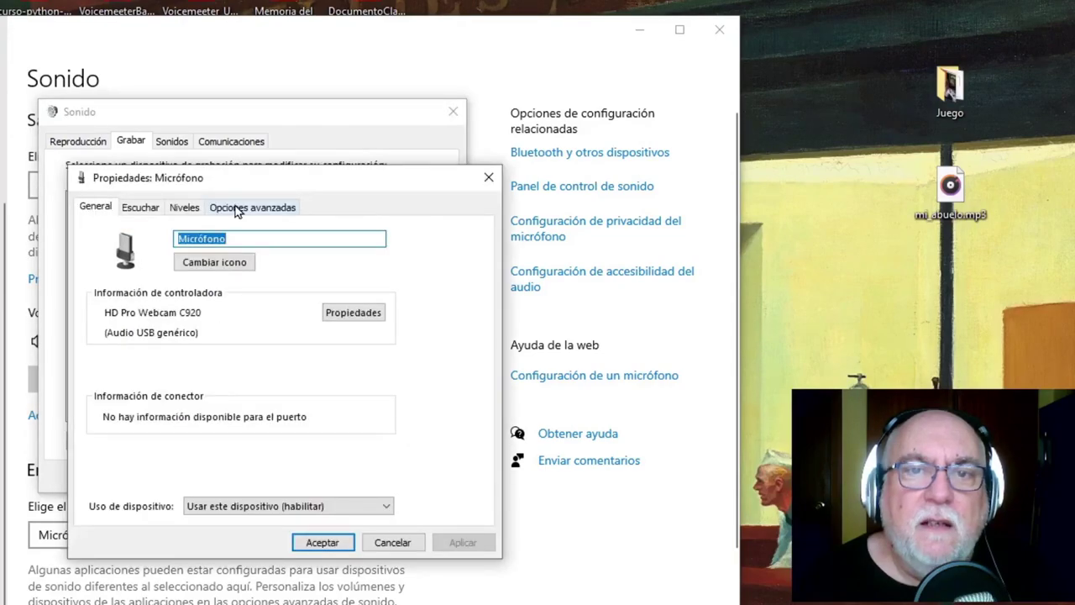
click(240, 212)
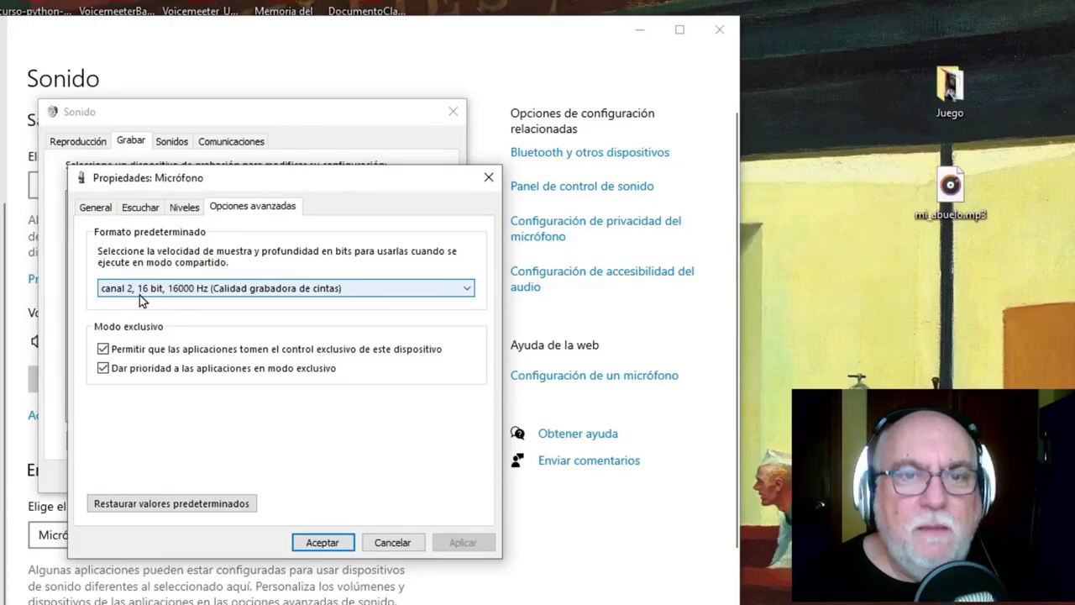
- Show the default format options available for the HD Pro Webcam C920 microphone, and close its properties without changes
click(462, 290)
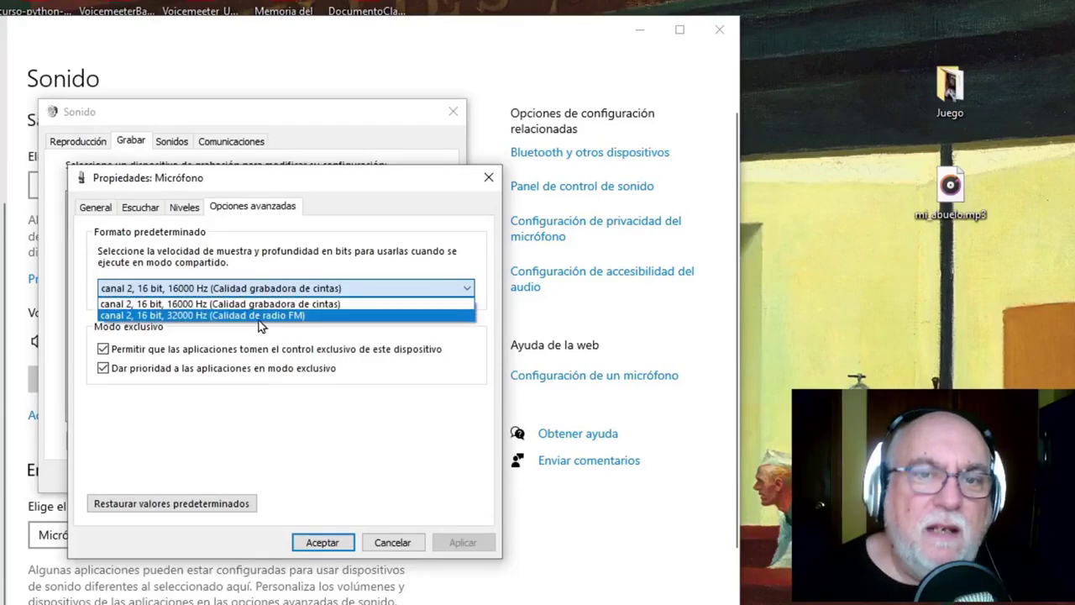
click(395, 550)
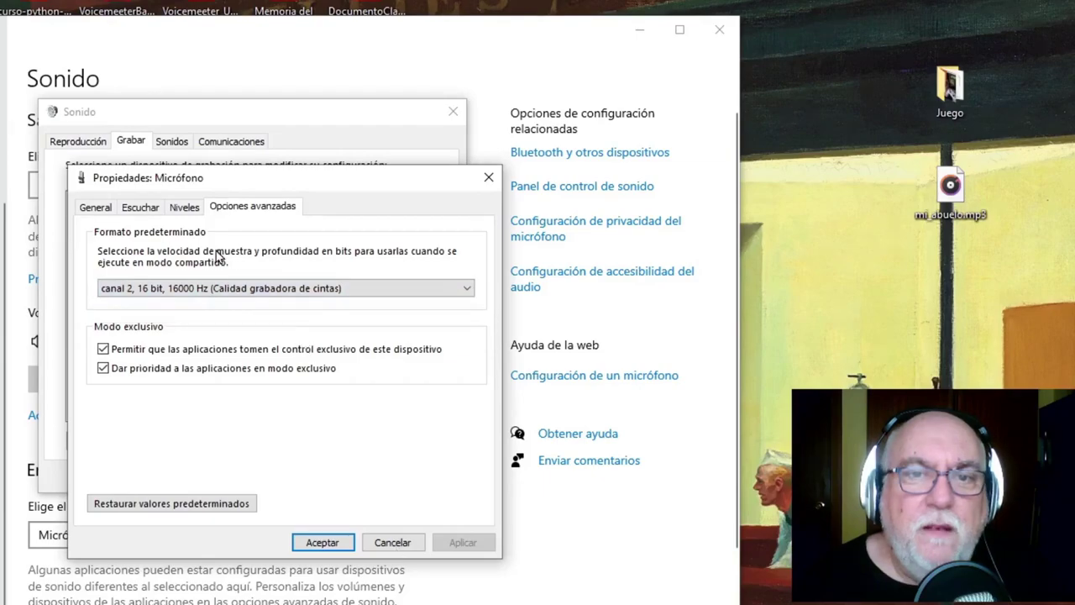
click(486, 179)
- Review the USB Microphone's default format options, keep canal 1, 16 bit, 48000 Hz (Calidad de DVD), and close its properties without saving
drag(429, 304, 434, 372)
click(390, 287)
click(404, 441)
click(250, 209)
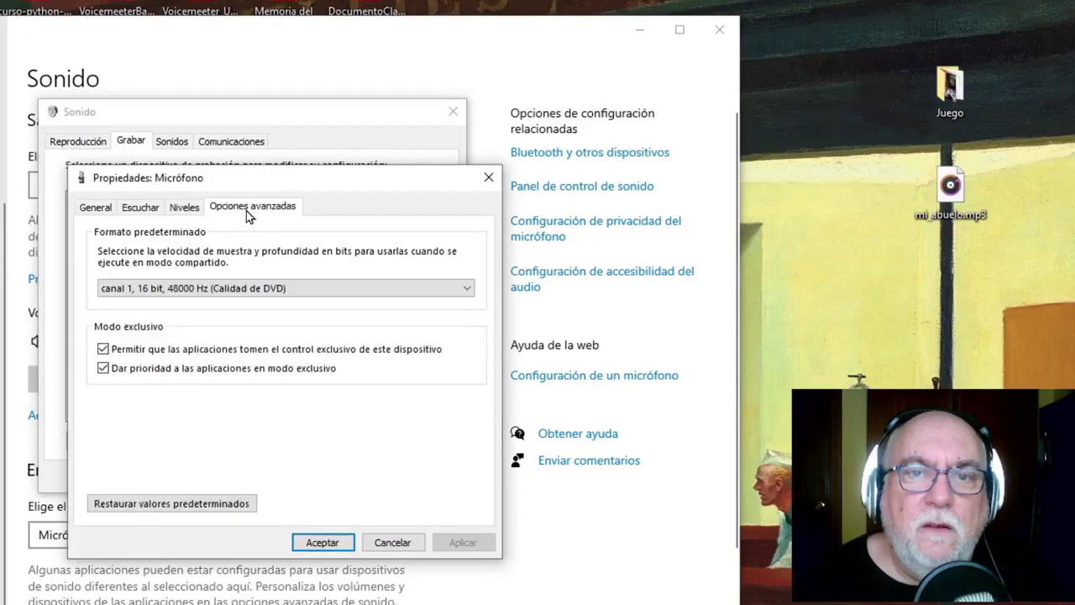
click(336, 288)
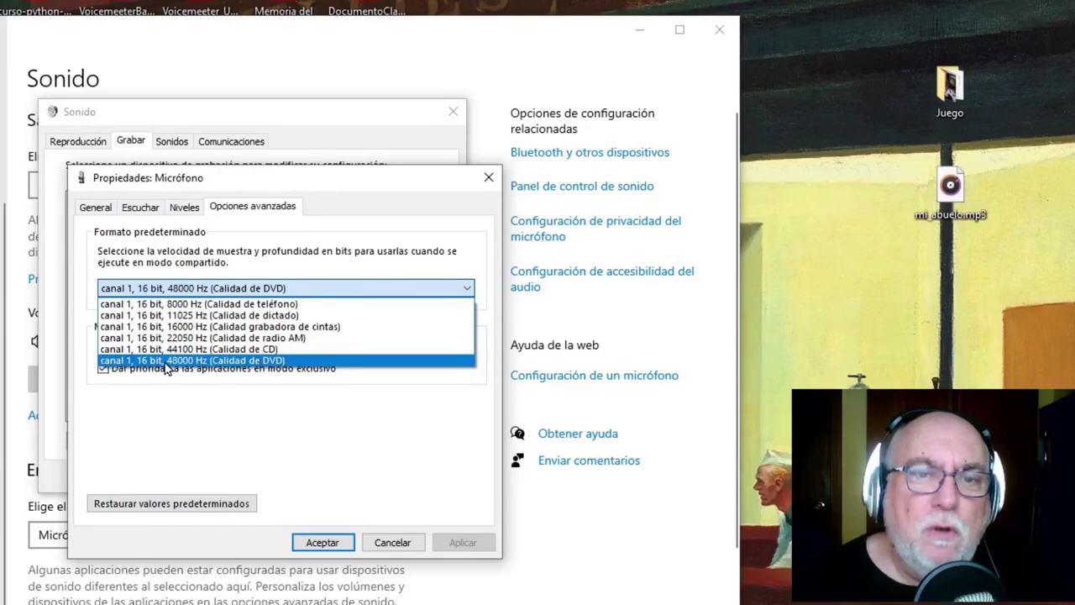
click(121, 362)
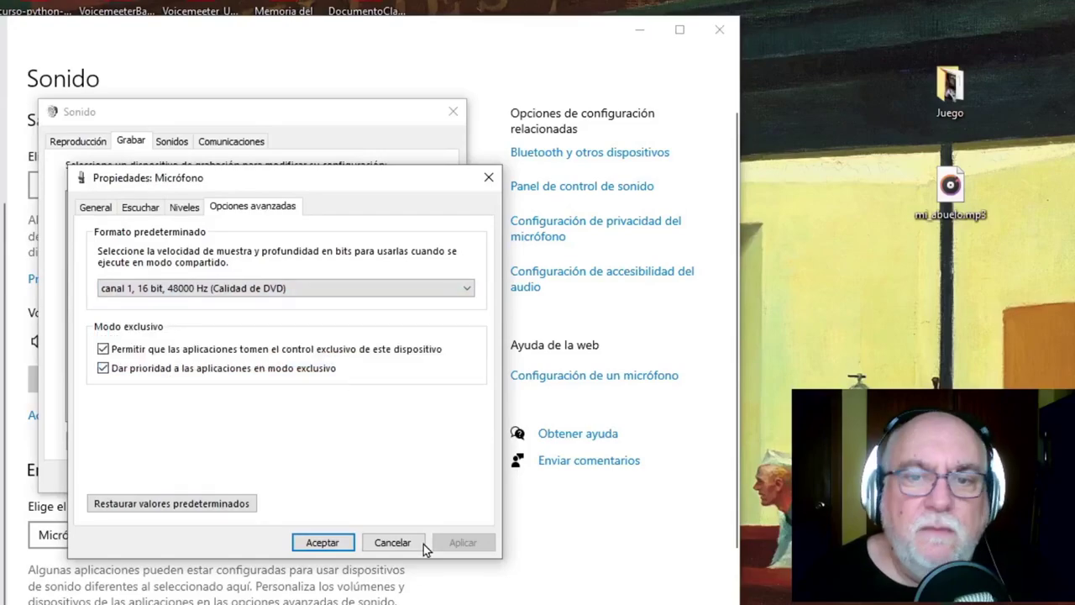
click(397, 546)
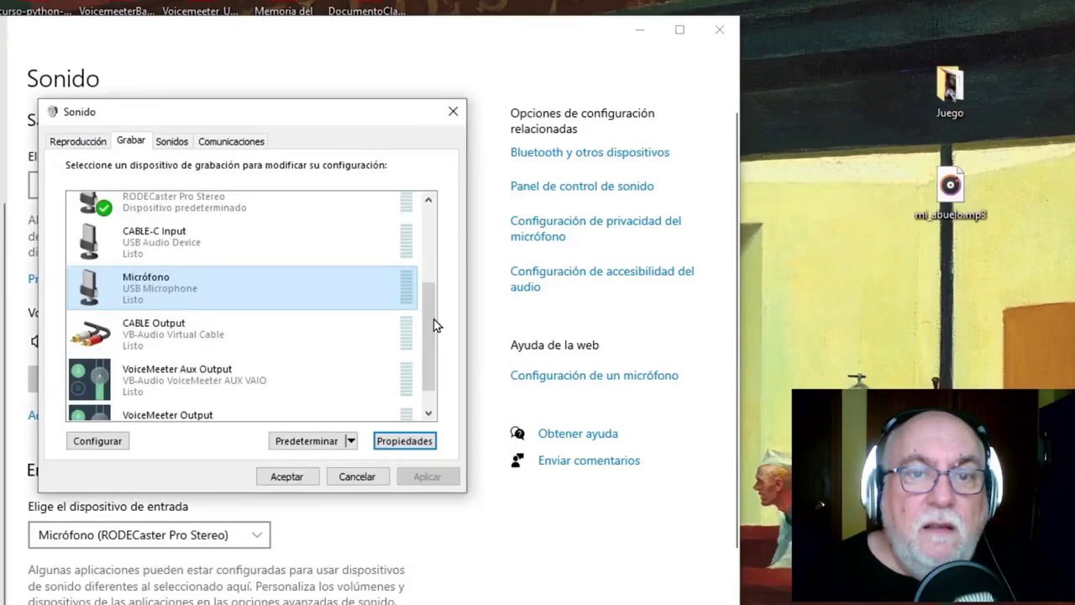
- Examine the default format options of the CABLE-C Input recording device, and close its properties without changes
drag(435, 324, 440, 252)
click(158, 395)
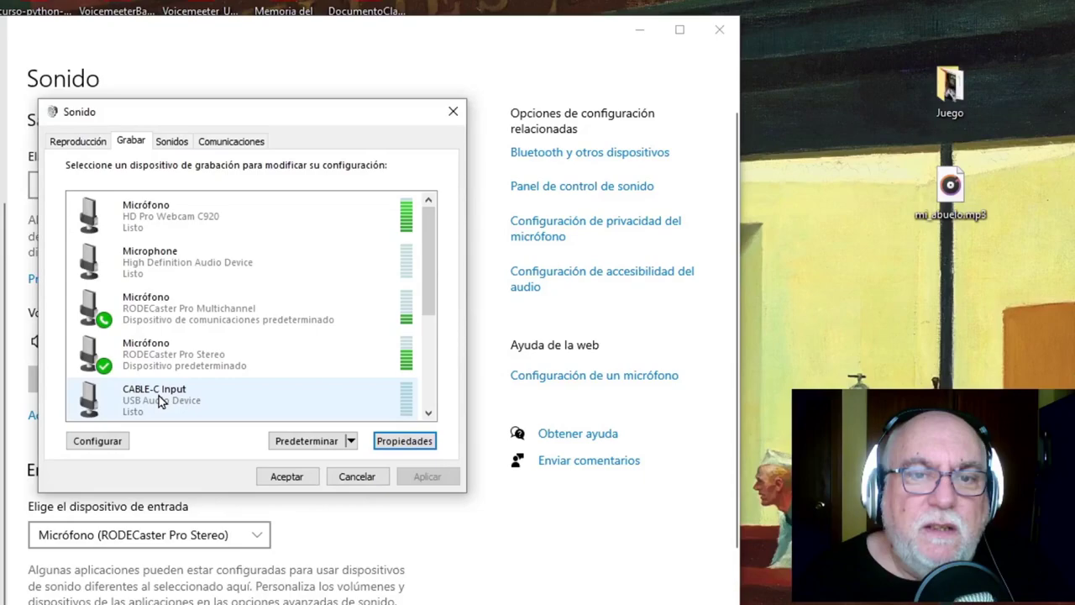
click(392, 445)
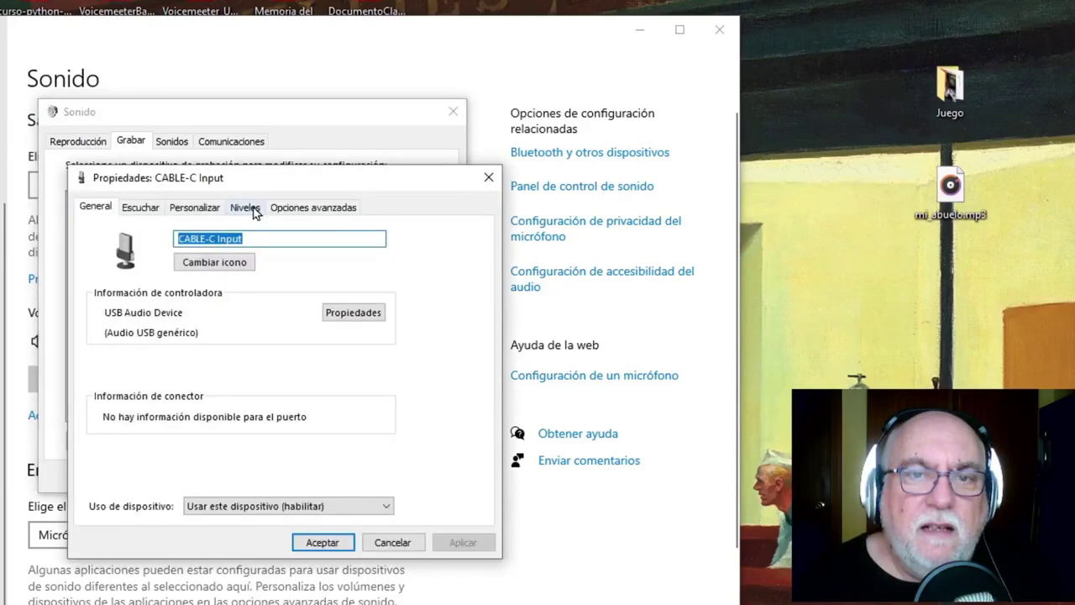
click(282, 207)
click(270, 296)
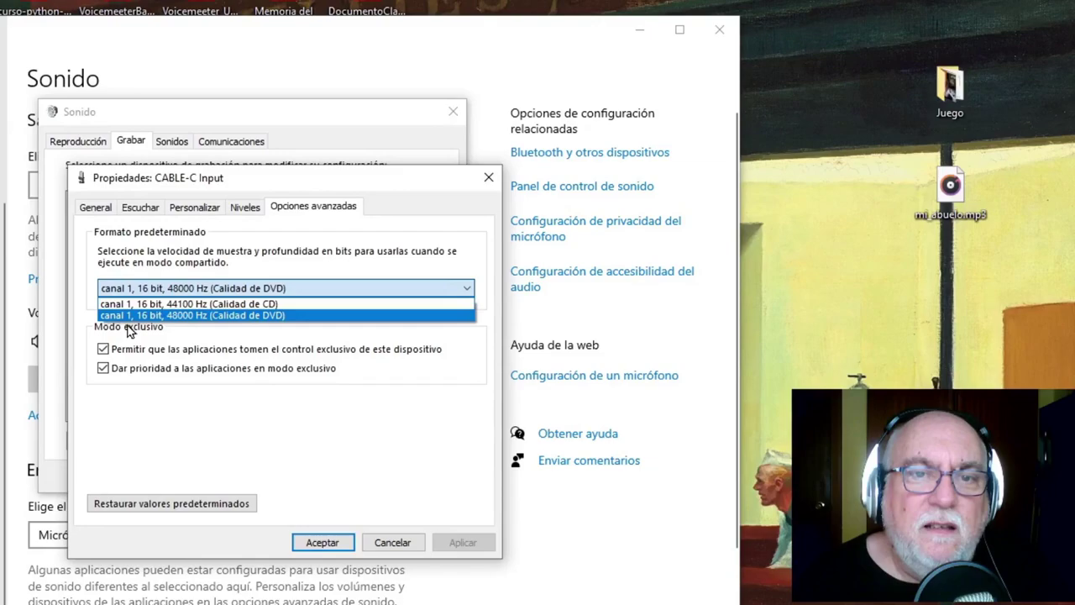
click(388, 544)
click(391, 542)
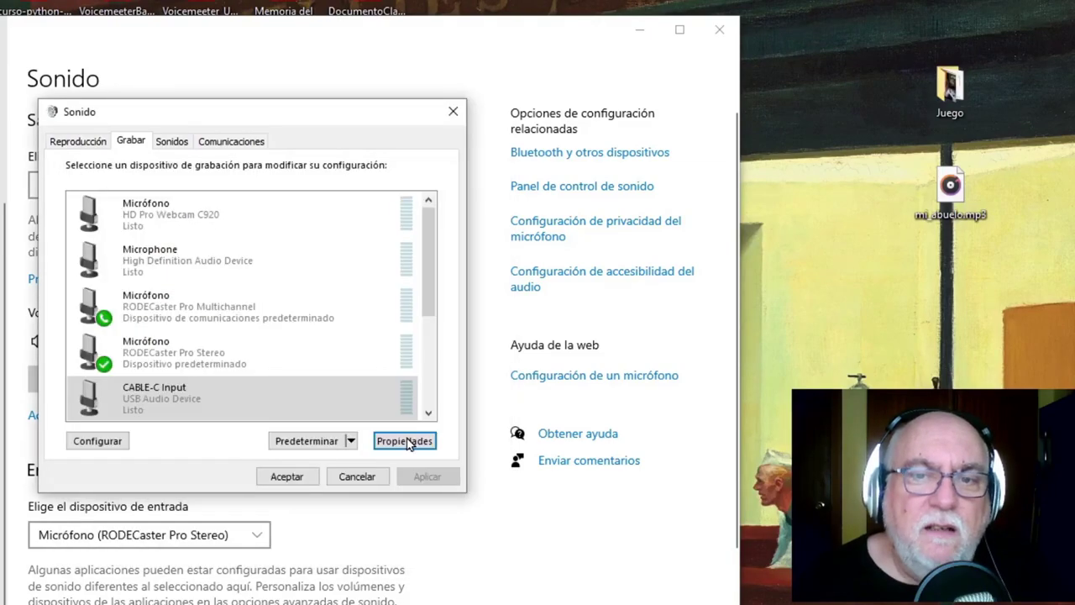
- Enable listening to the RODECaster Pro Stereo microphone through BenQ GW2480 (Sonido Intel(R) para pantallas), and apply the change
click(177, 306)
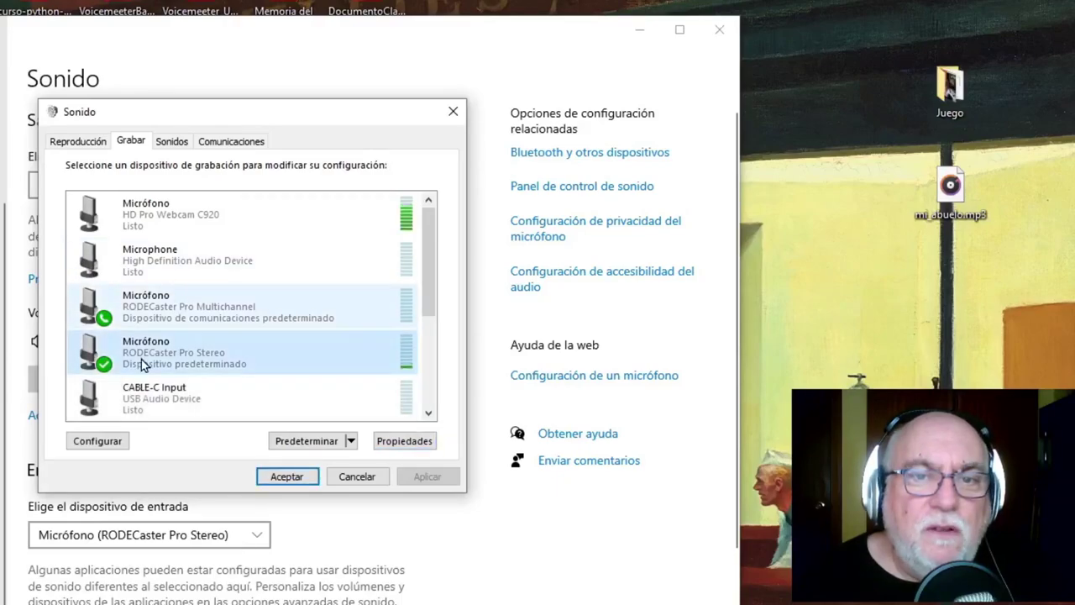
click(273, 336)
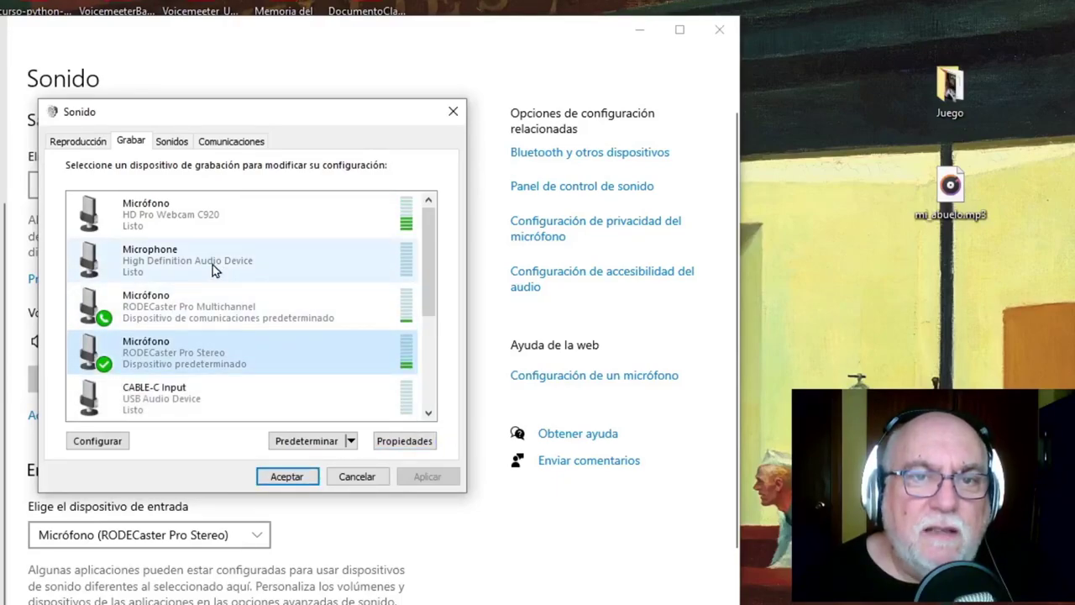
click(404, 441)
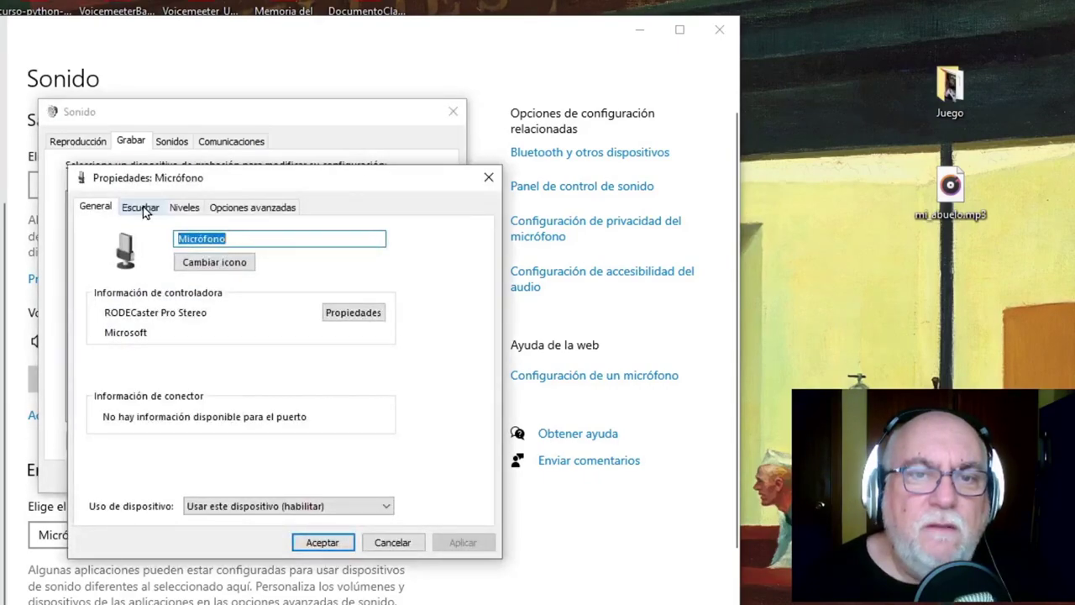
click(140, 209)
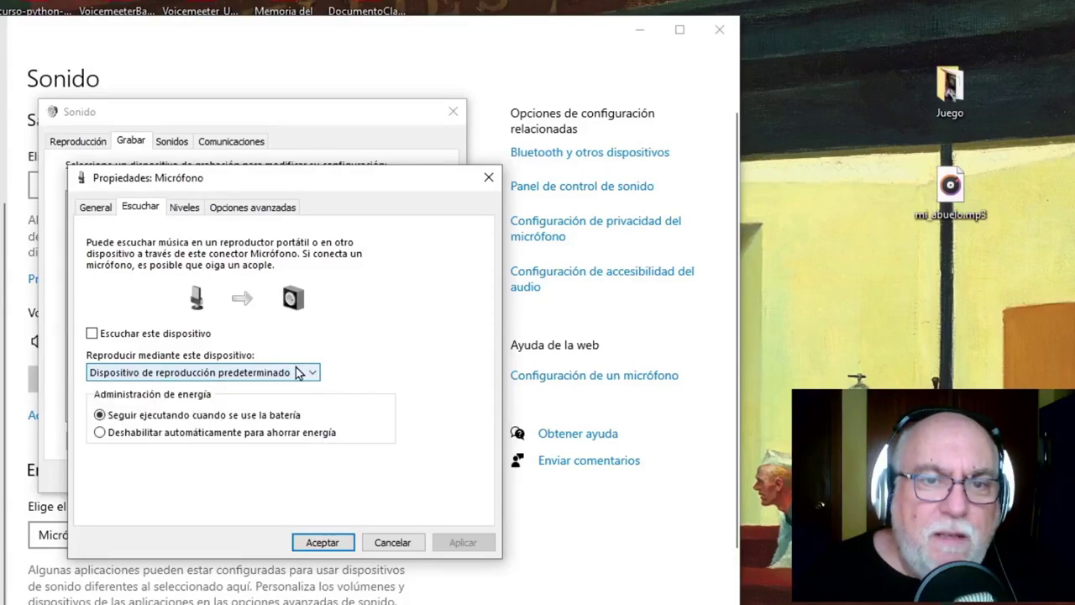
click(149, 334)
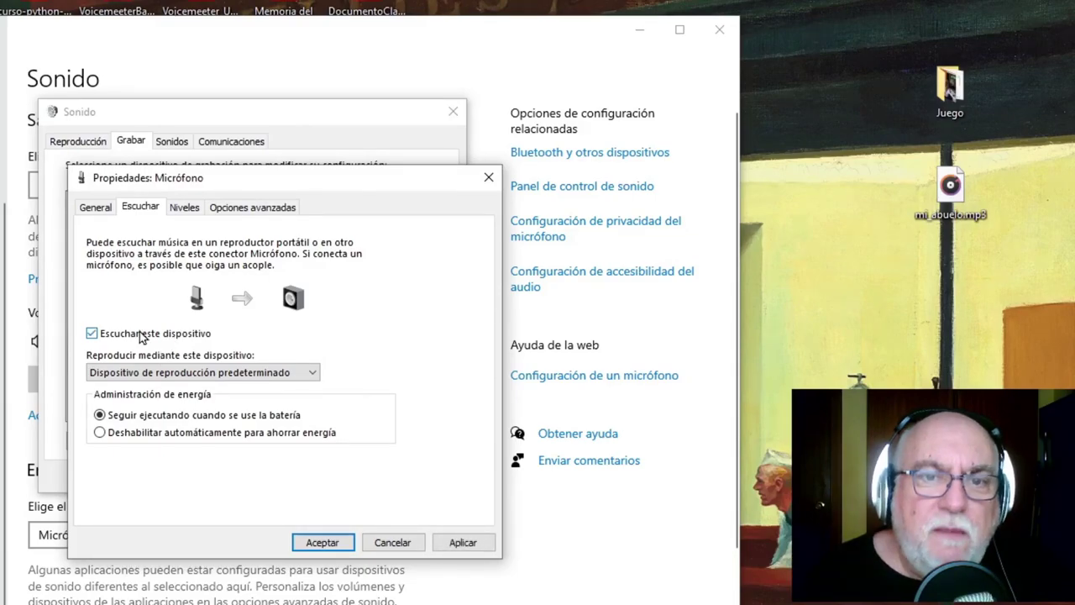
click(223, 372)
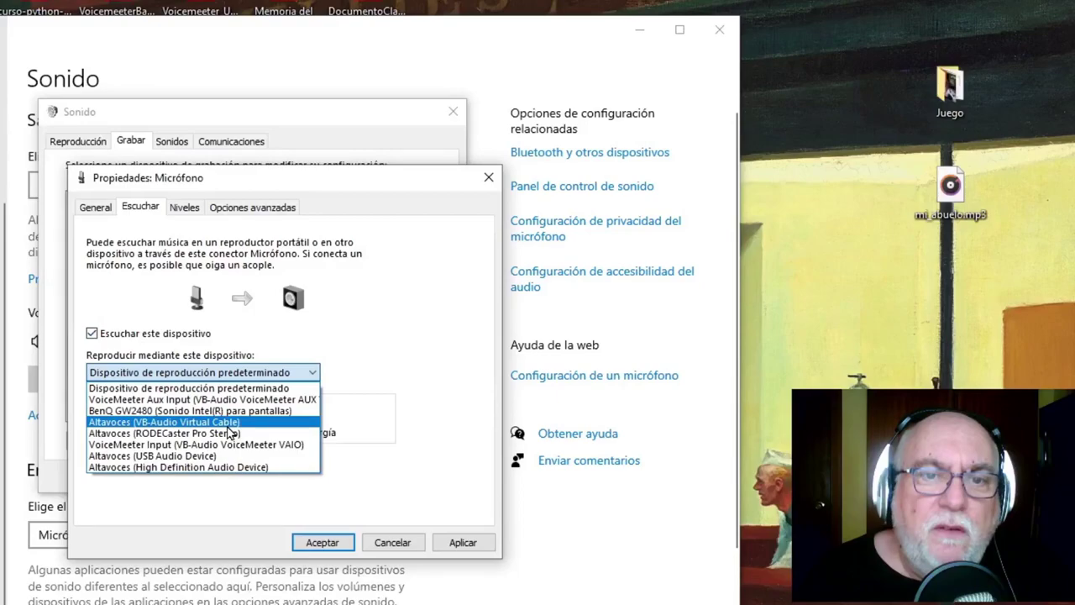
click(205, 410)
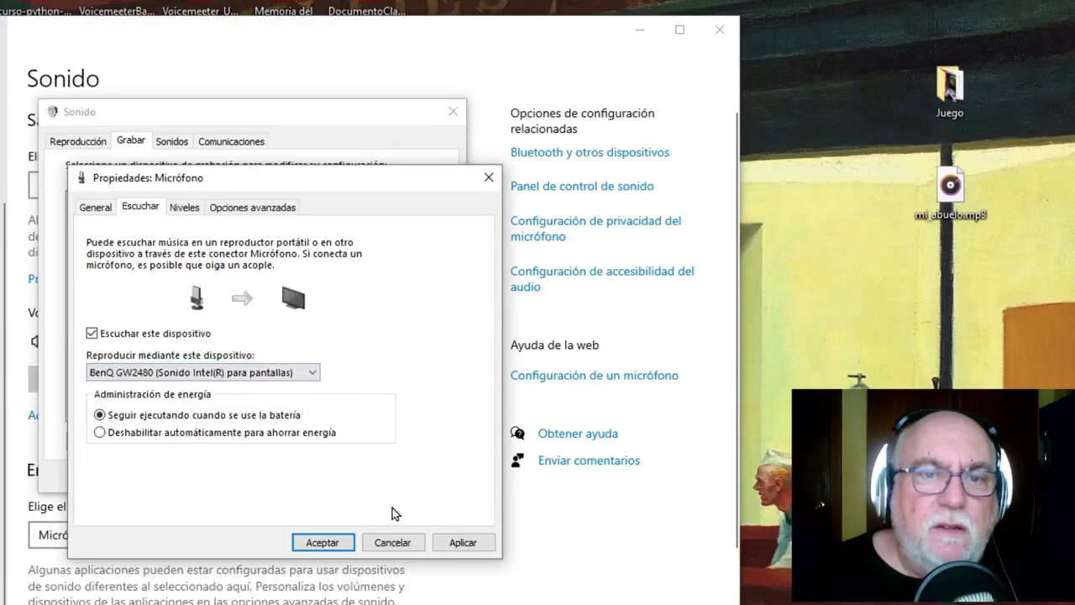
click(462, 541)
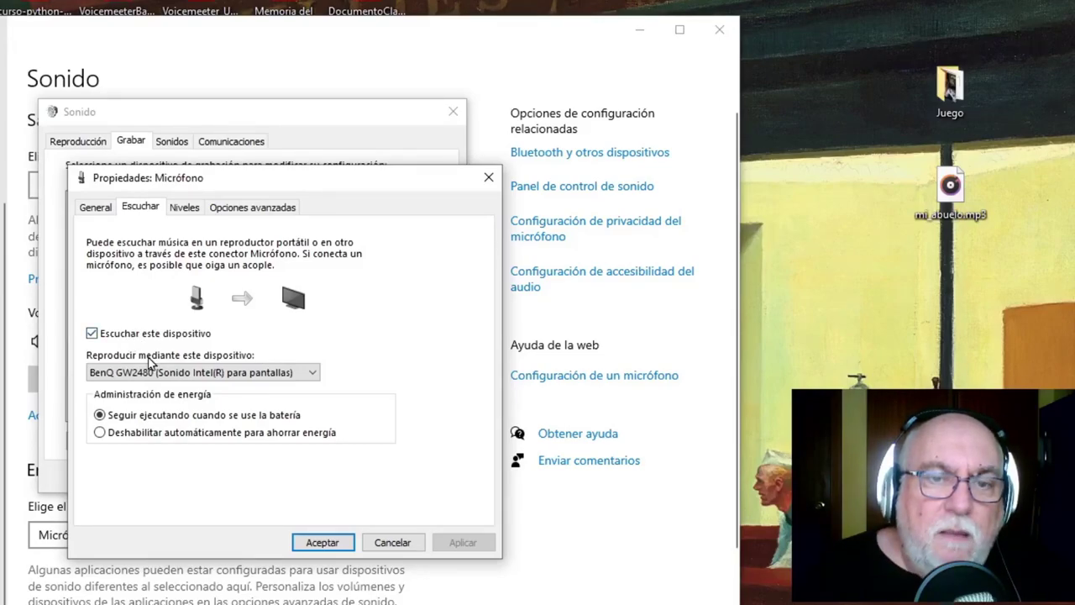
- Turn off Escuchar este dispositivo for the RODECaster Pro Stereo microphone and save its properties
click(151, 374)
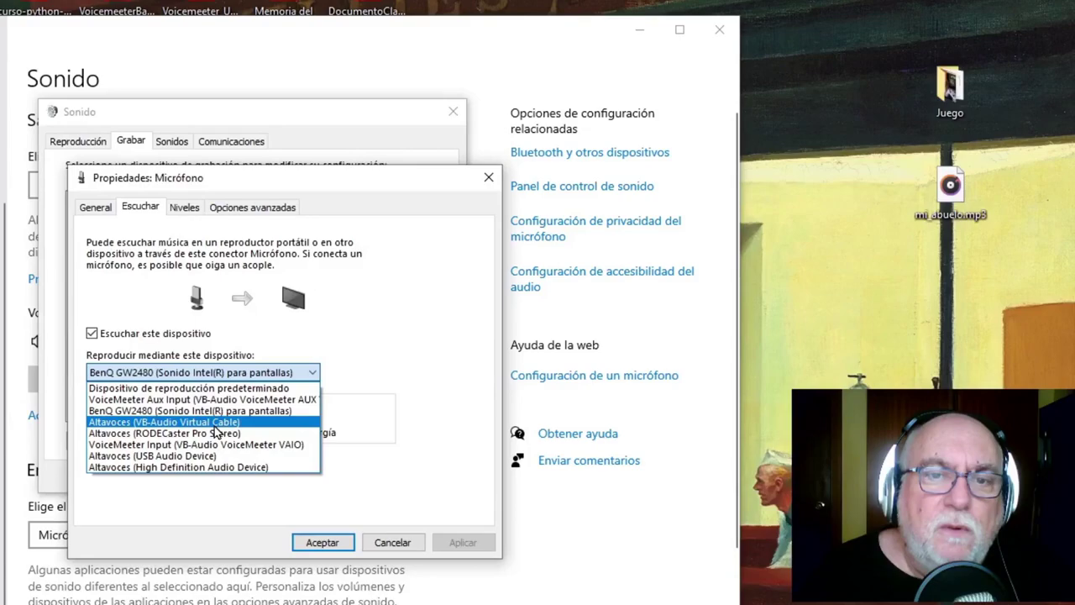
click(172, 335)
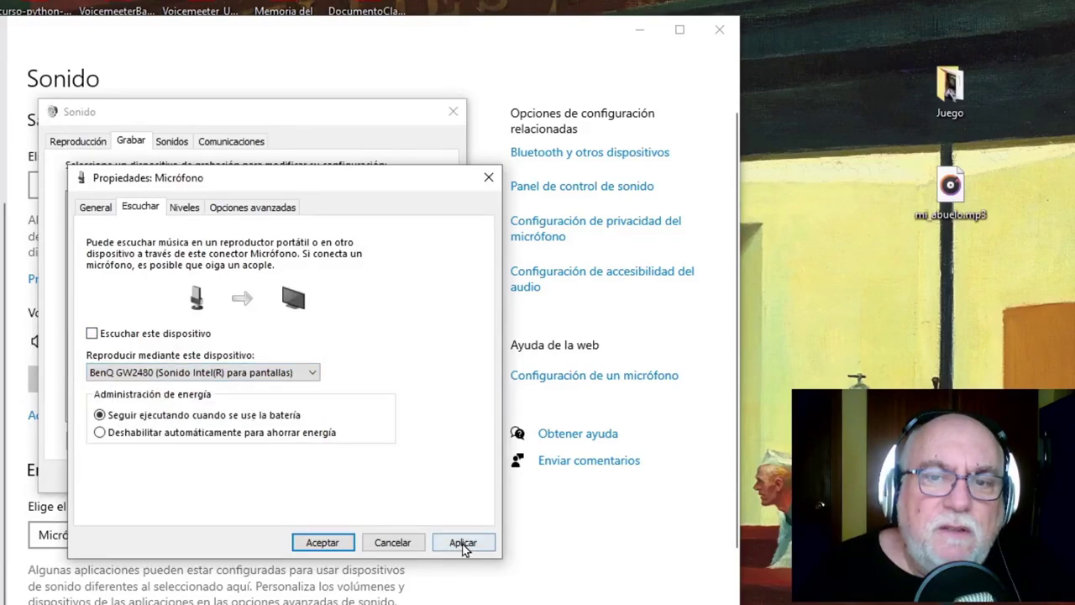
click(323, 542)
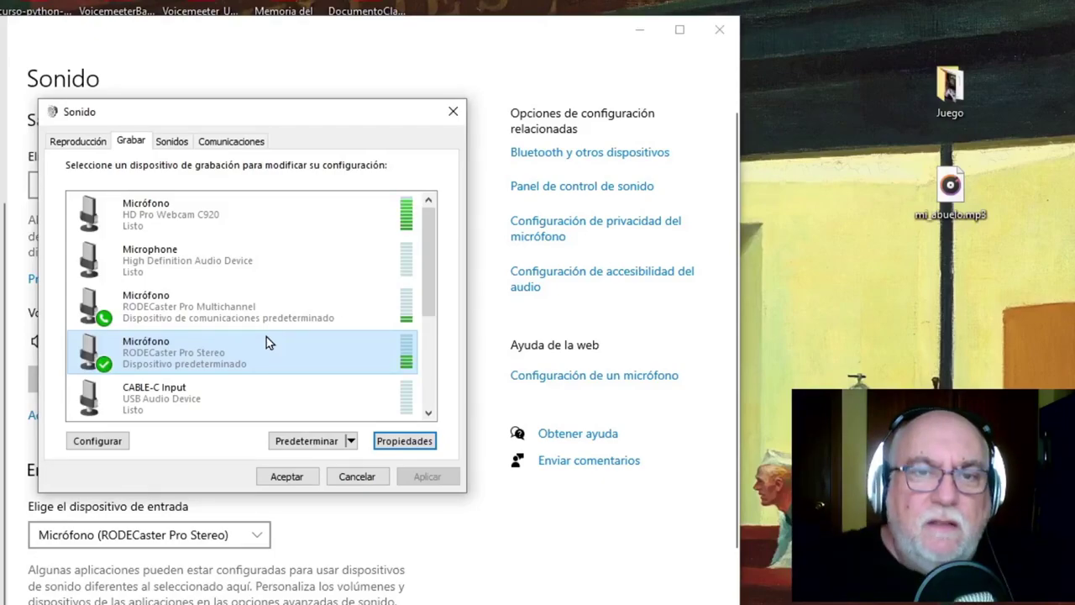
- Try setting the RODECaster Pro Stereo microphone's listening output to Dispositivo de reproducción predeterminado, and cancel out of its properties
click(405, 443)
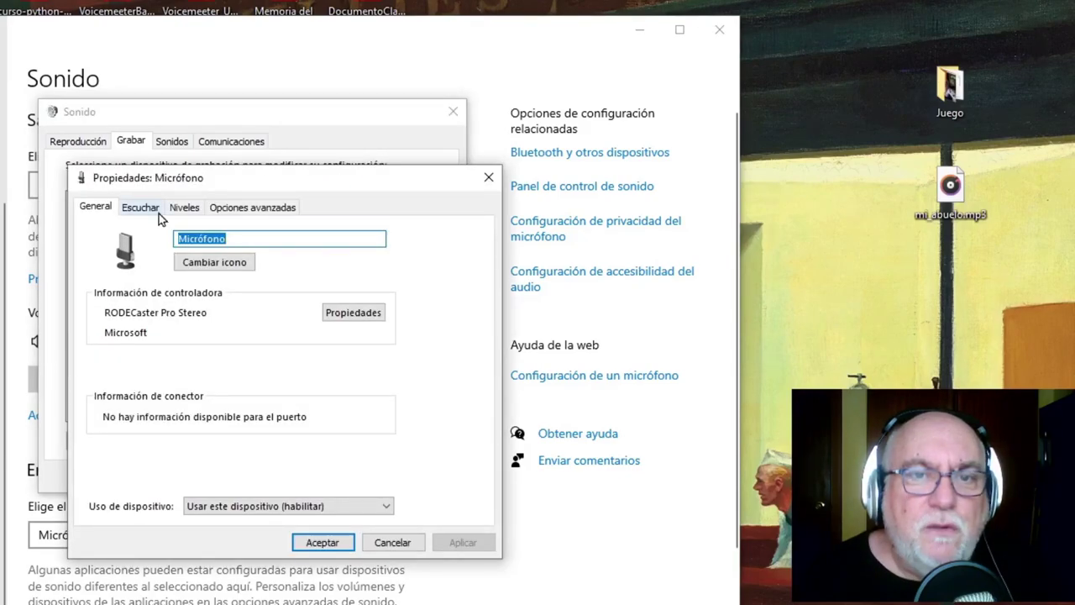
click(158, 213)
click(235, 372)
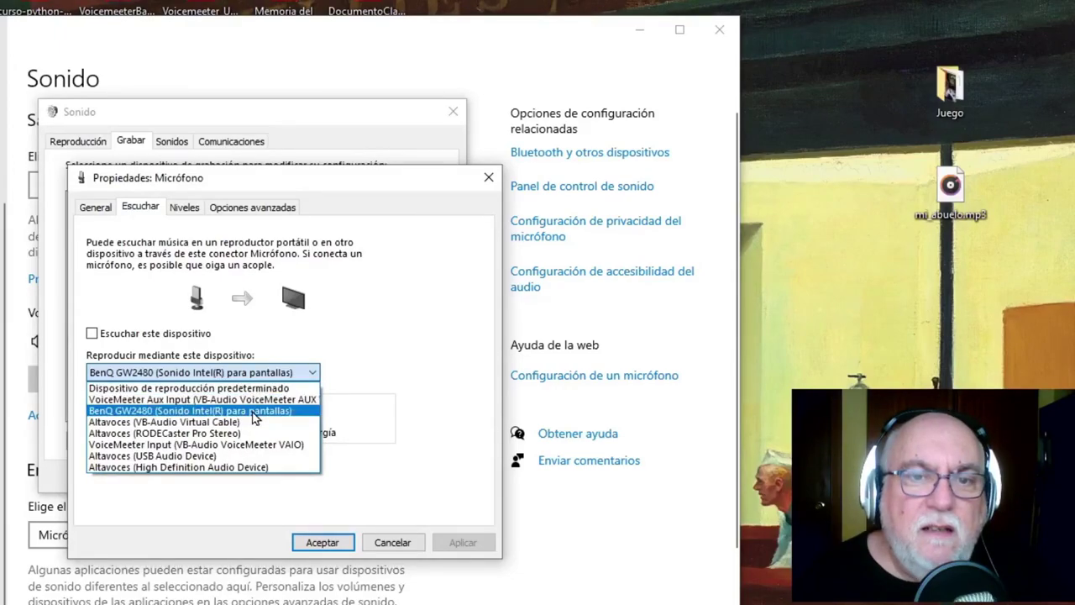
click(210, 388)
click(400, 541)
click(399, 540)
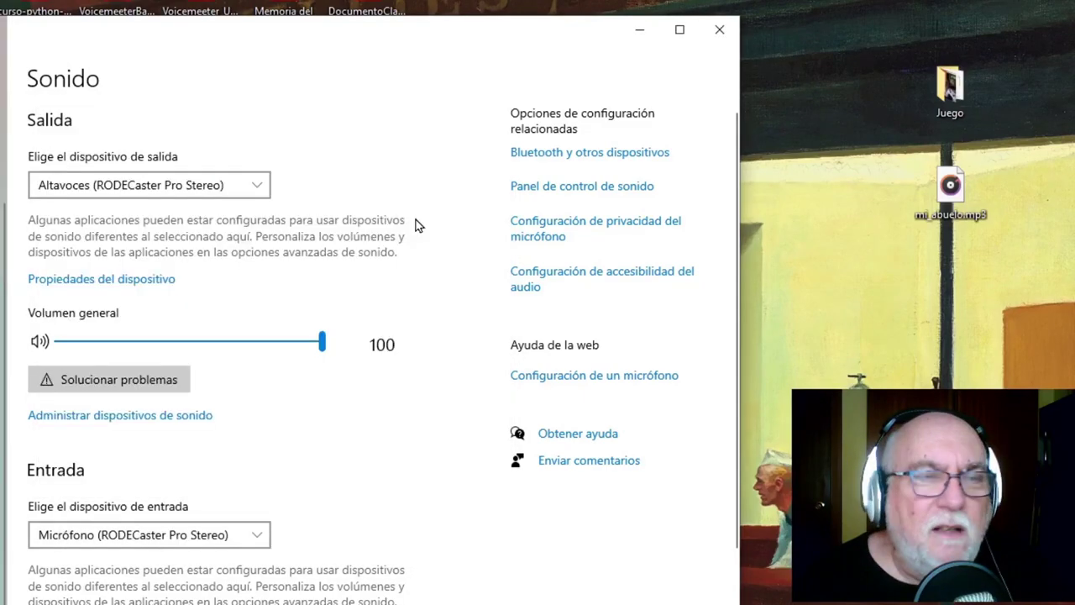
- Reopen the classic Sonido dialog and browse the list of Windows program events that have sounds
key(alt+Tab)
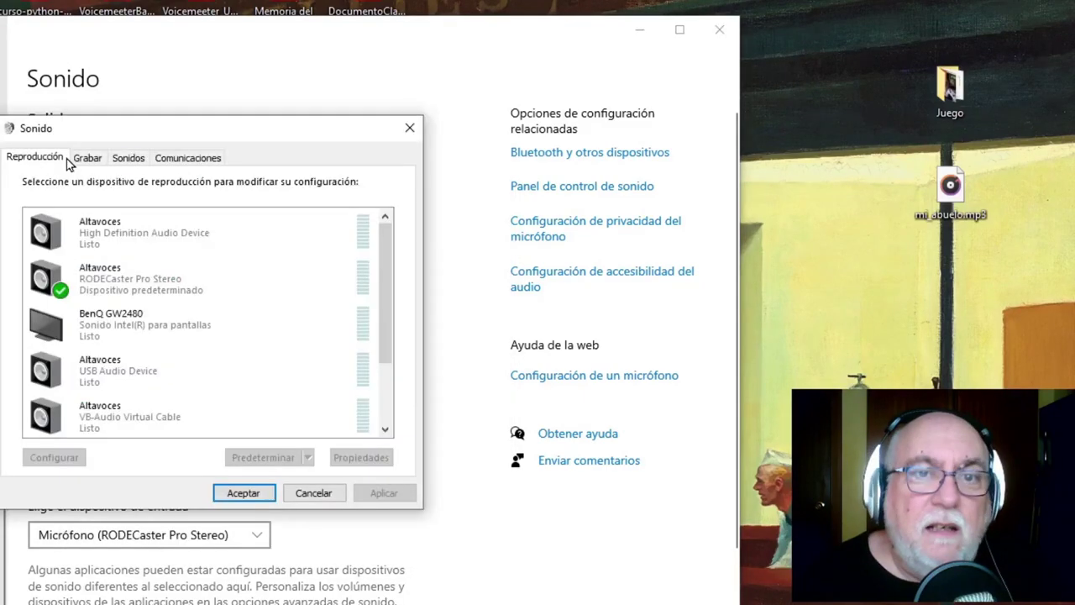
click(127, 159)
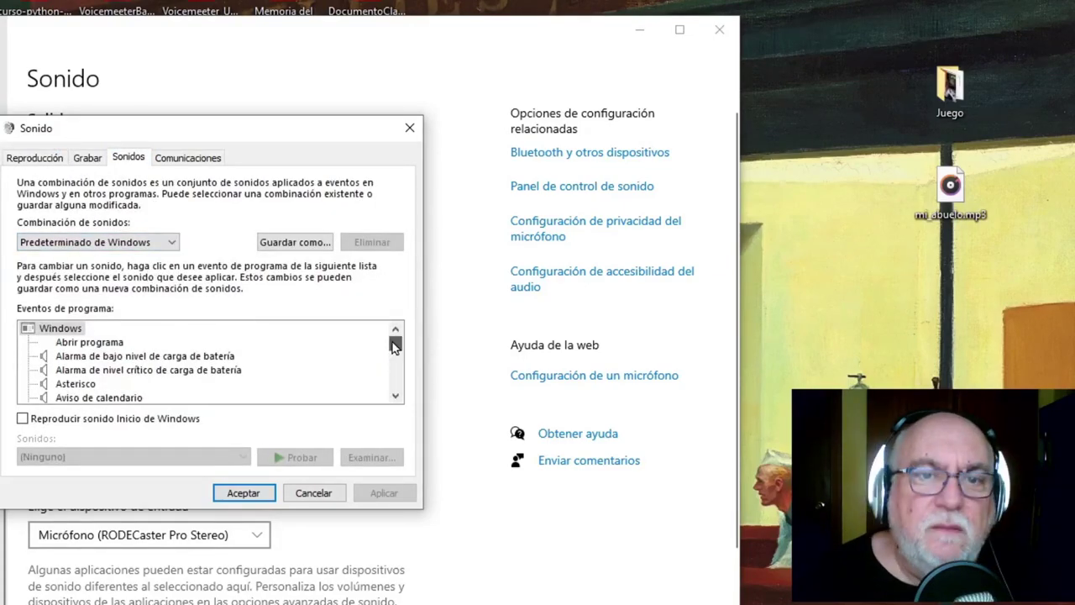
double_click(397, 394)
click(396, 394)
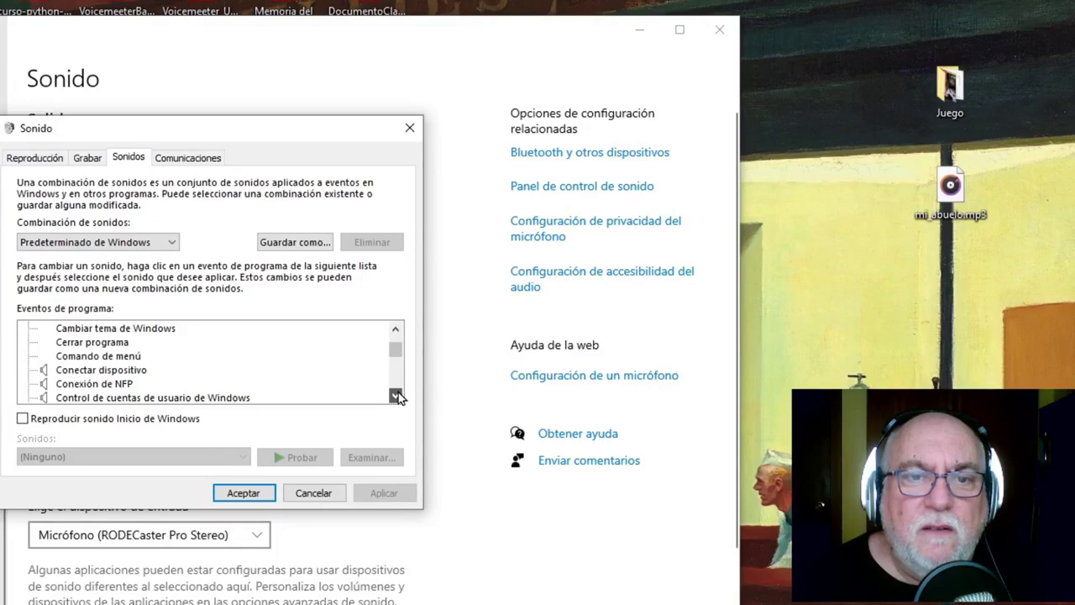
double_click(397, 396)
- Choose Predeterminado de Windows as the sound scheme for program events
click(98, 242)
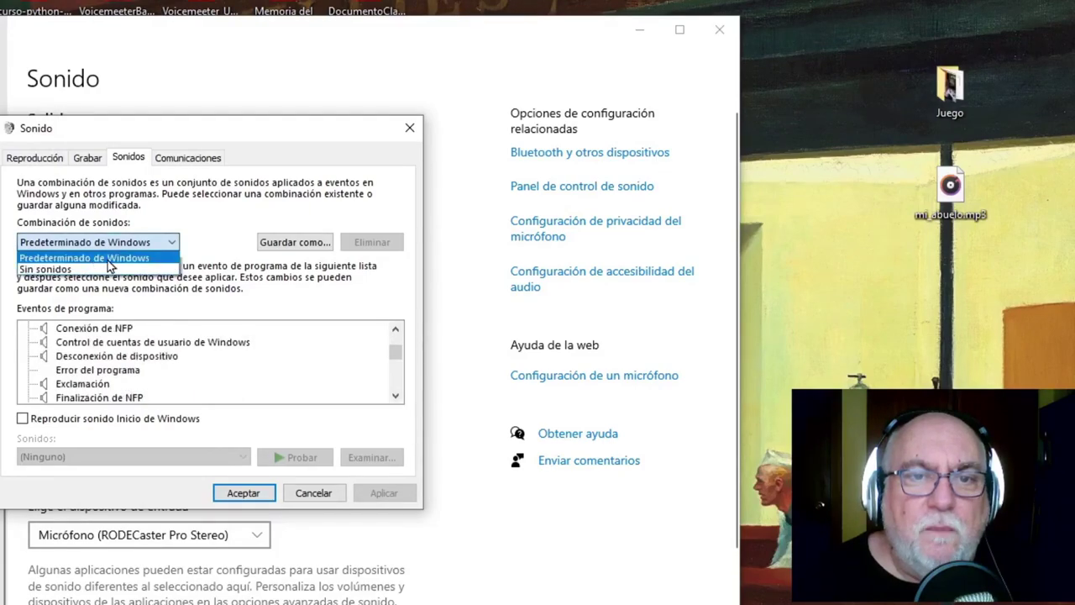
click(107, 259)
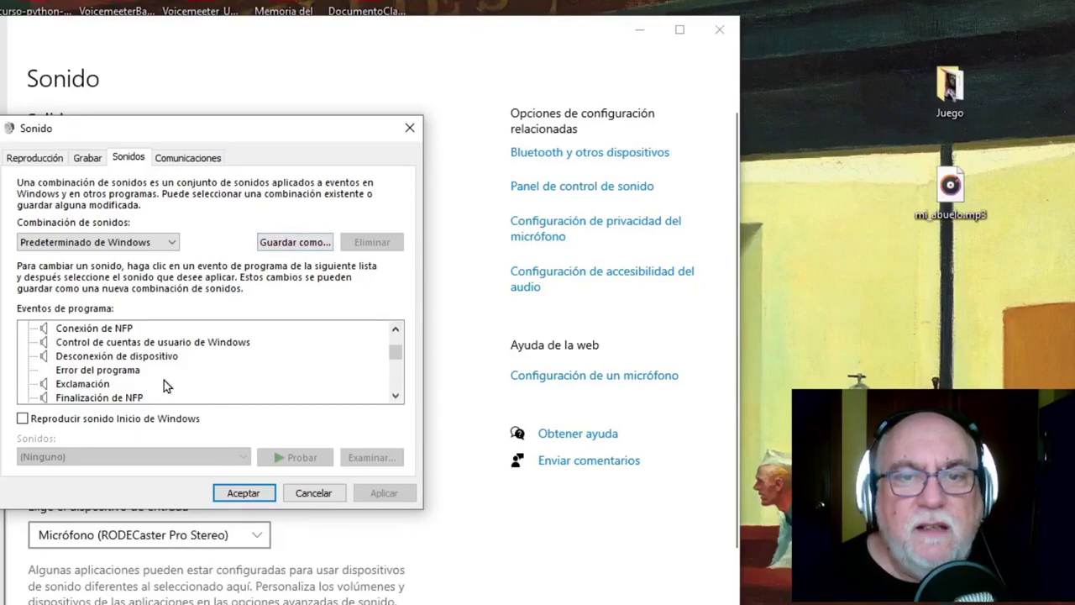
click(140, 162)
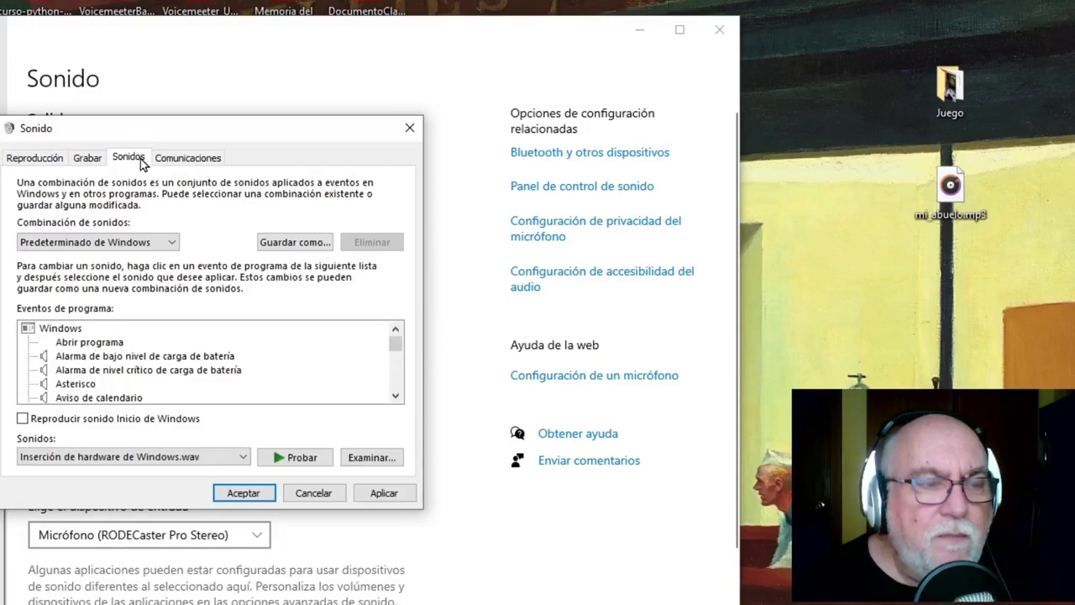
- Keep No hacer nada as the response to communications activity, apply the sound settings and close the Sonido dialog
click(187, 158)
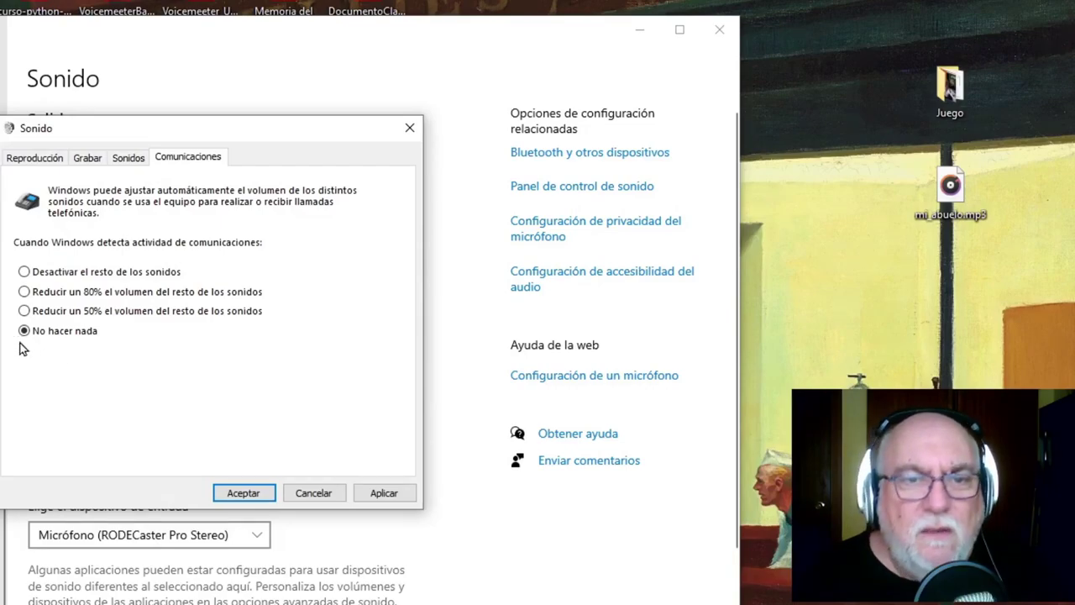
click(403, 494)
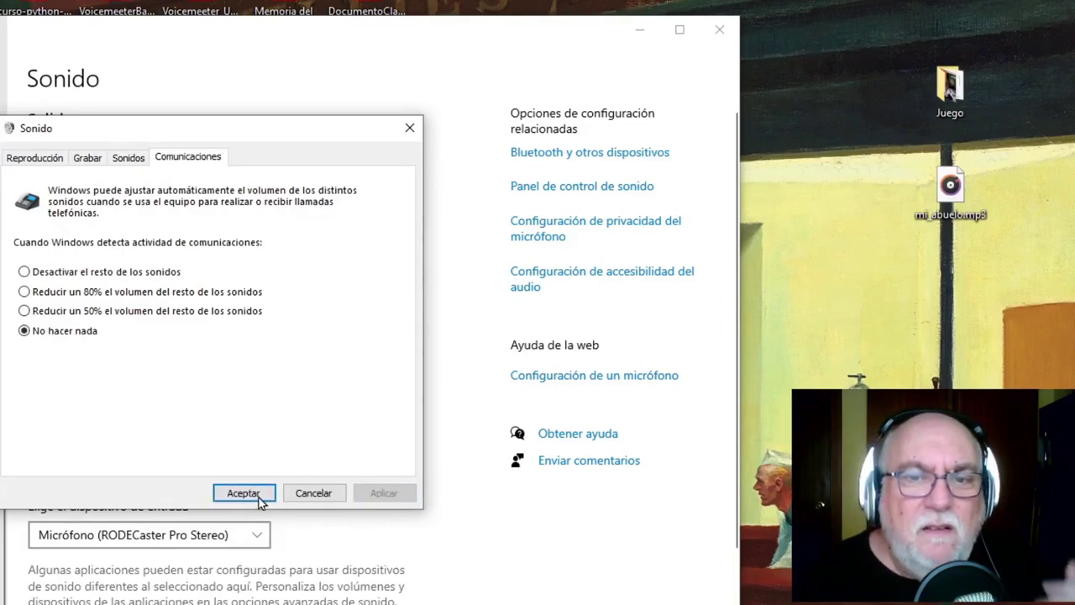
click(257, 497)
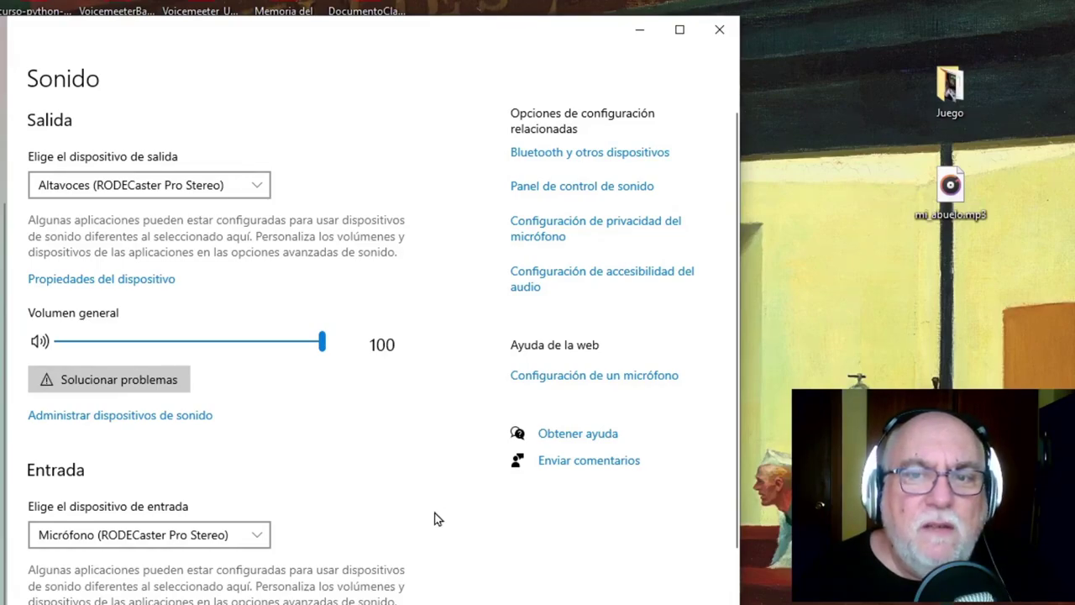
- Close the Windows sound settings and open the volume mixer
click(723, 32)
right_click(926, 591)
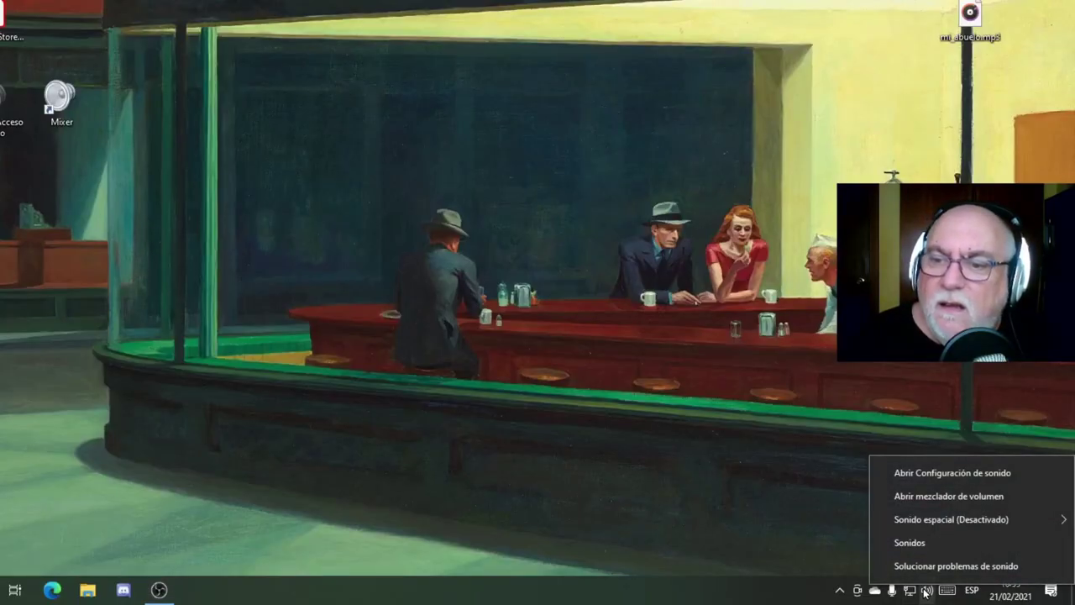
click(948, 497)
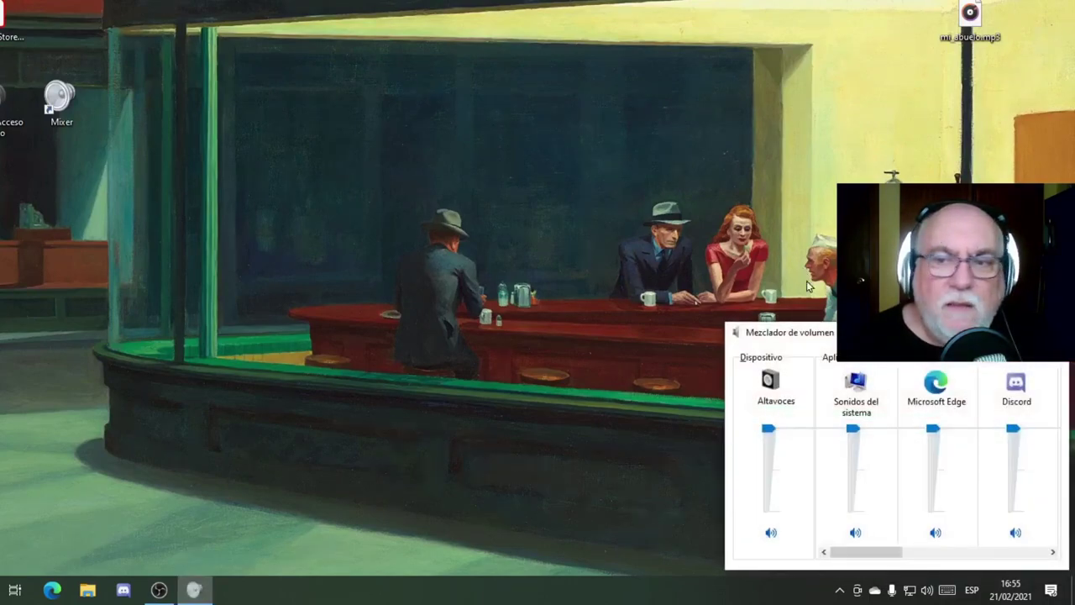
- Try lower volumes for Sonidos del sistema, Microsoft Edge and Discord in the volume mixer, returning Microsoft Edge to full volume
drag(993, 339, 500, 28)
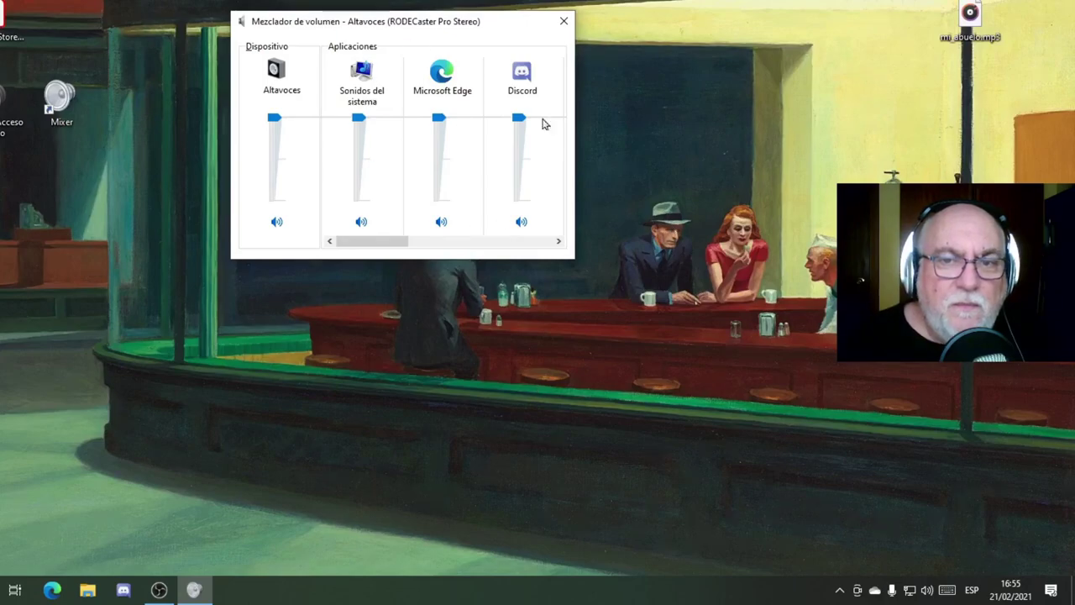
drag(439, 119, 440, 143)
drag(359, 118, 359, 138)
drag(518, 118, 518, 147)
drag(363, 137, 361, 183)
drag(437, 144, 438, 117)
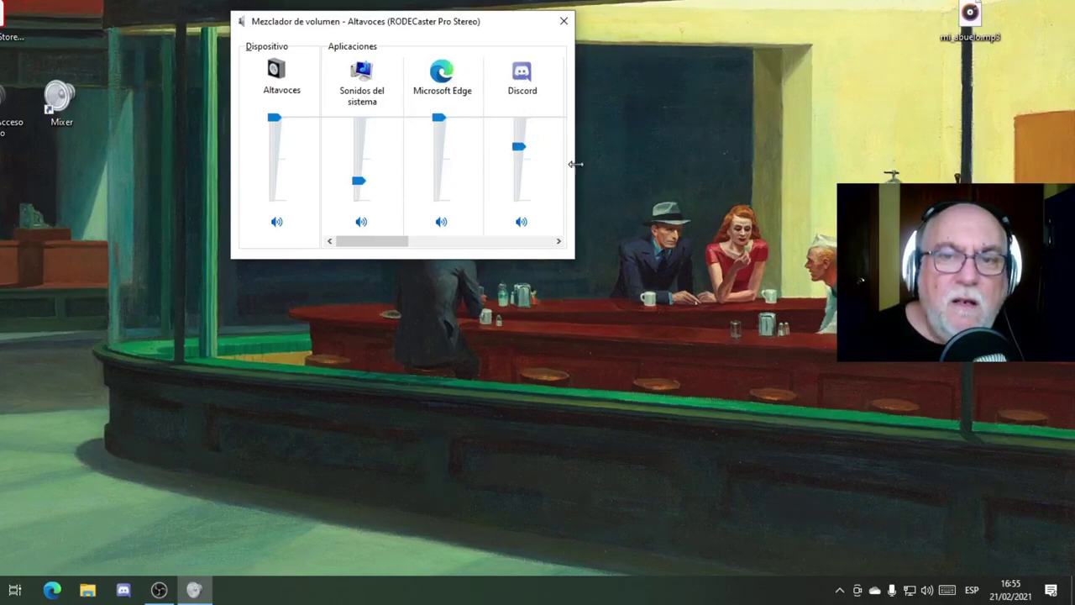
- Launch VLC, widen the volume mixer to examine all the application channels, and close VLC
key(super+s)
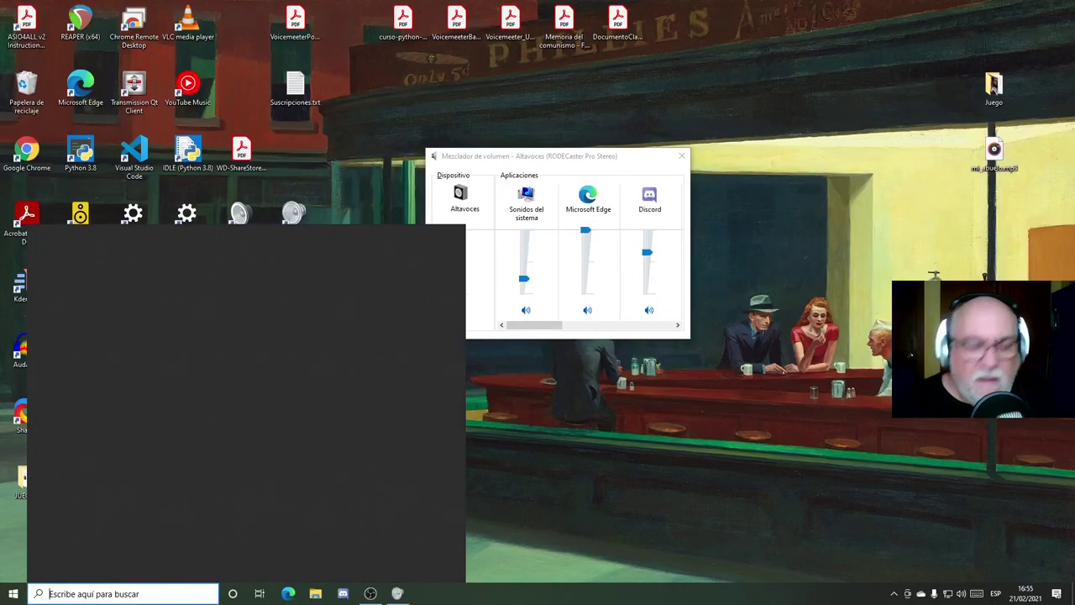
text(vlc)
key(Escape)
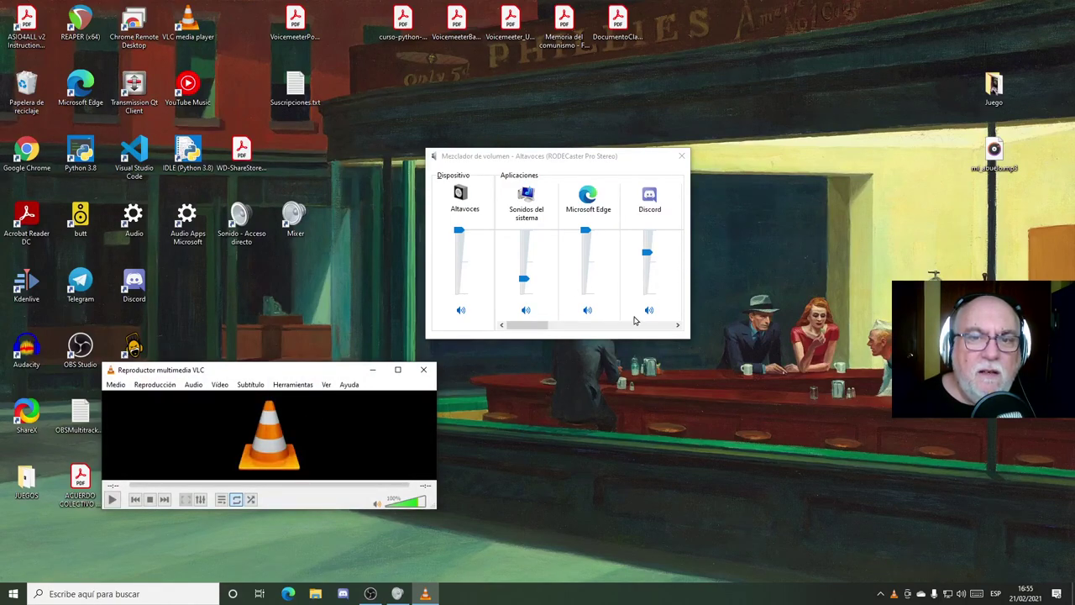
drag(693, 287, 898, 287)
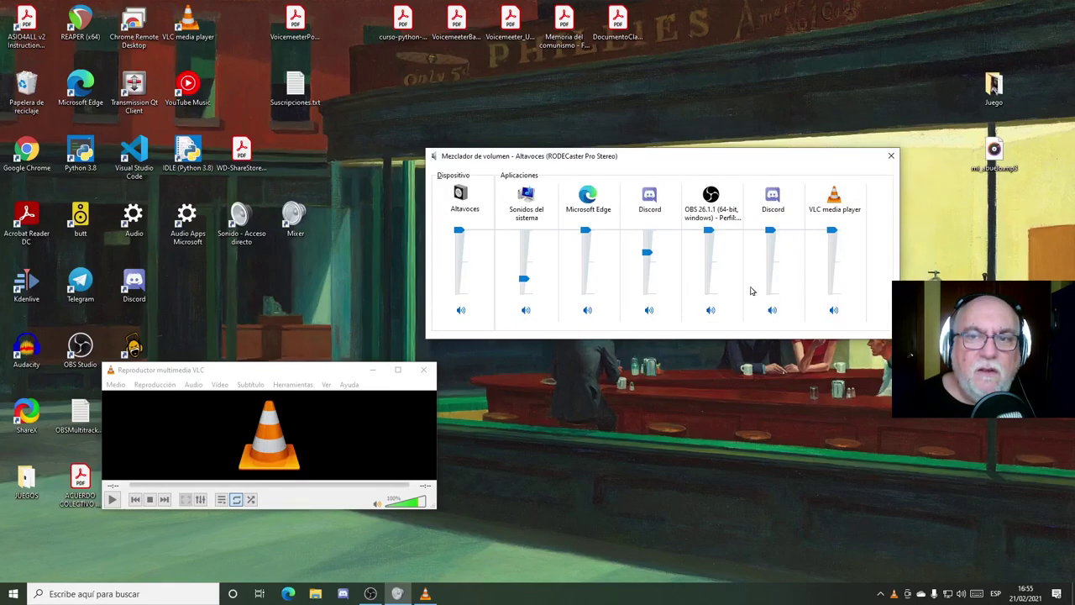
click(423, 369)
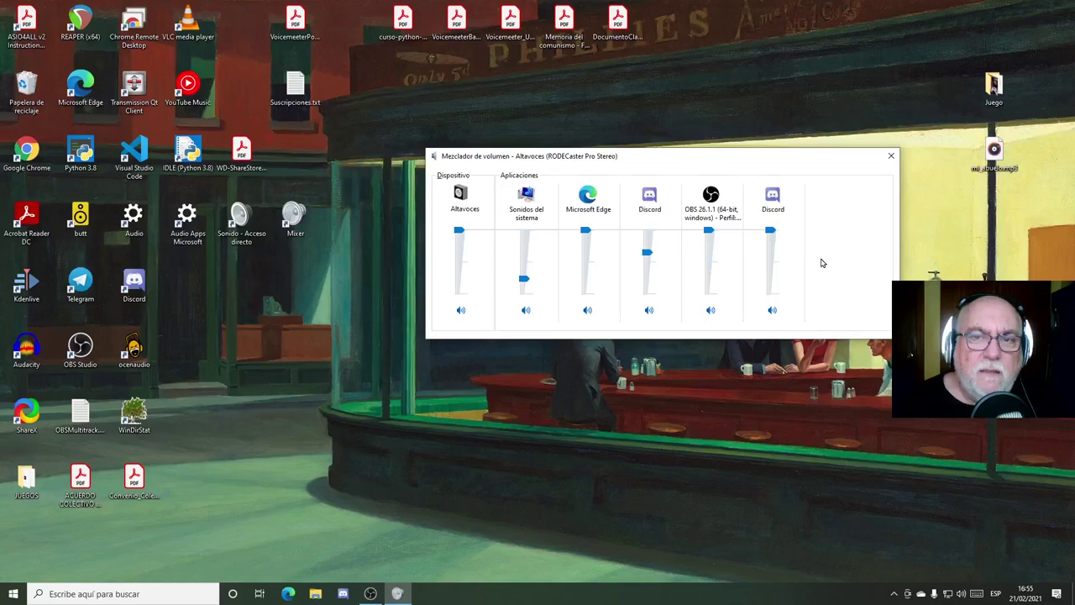
- Return Discord and Sonidos del sistema to full volume and close the volume mixer
drag(645, 254, 647, 229)
drag(524, 278, 524, 228)
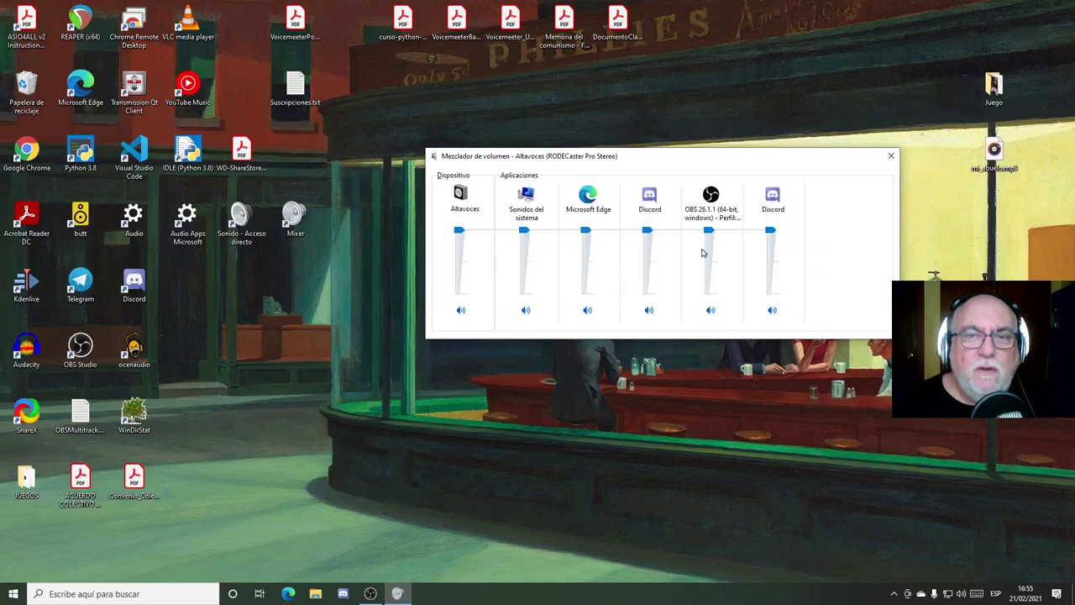
click(891, 155)
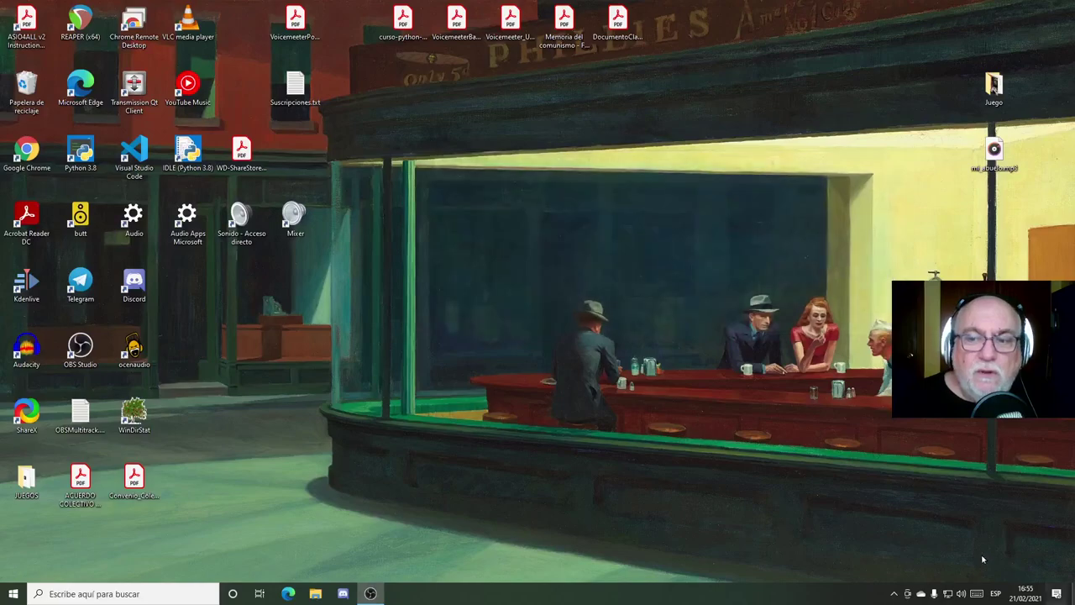
- Move the Audio, Audio Apps Microsoft, Sonido and Mixer shortcuts together to the empty middle area of the desktop
right_click(962, 593)
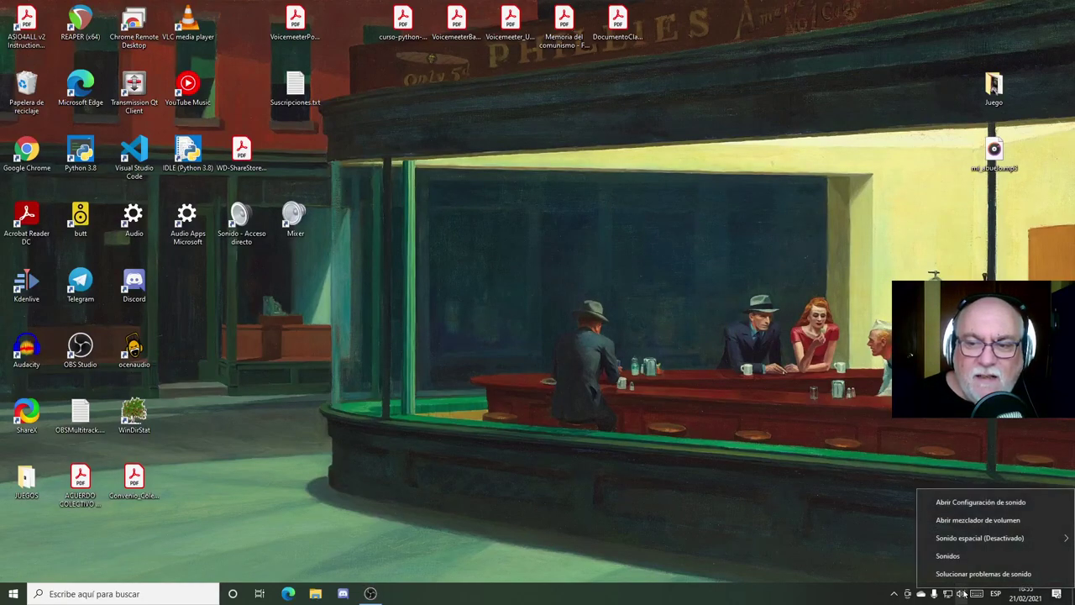
click(755, 445)
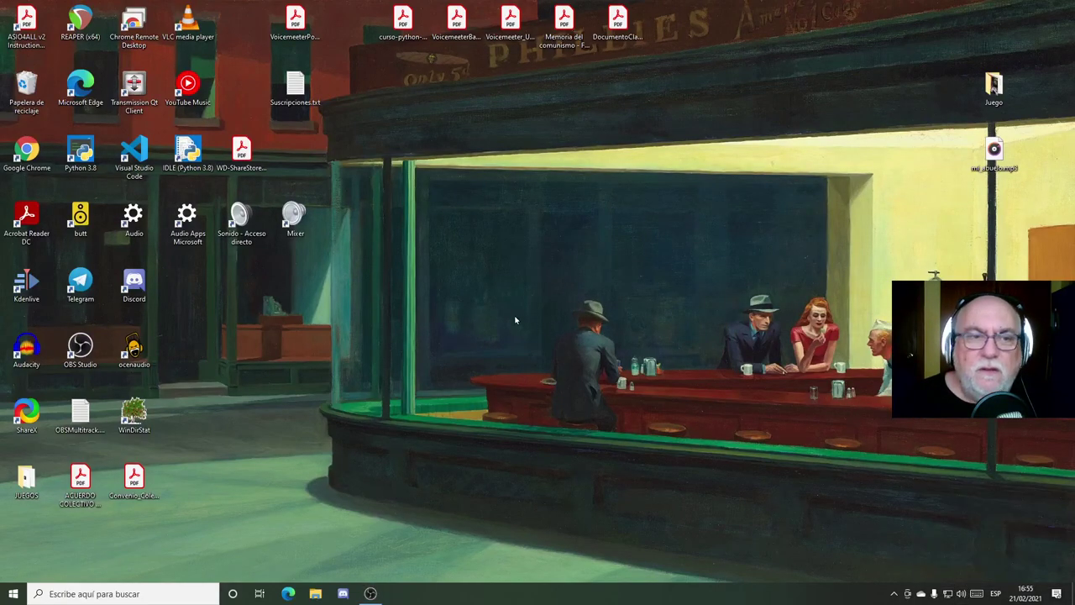
drag(117, 190, 640, 220)
click(628, 326)
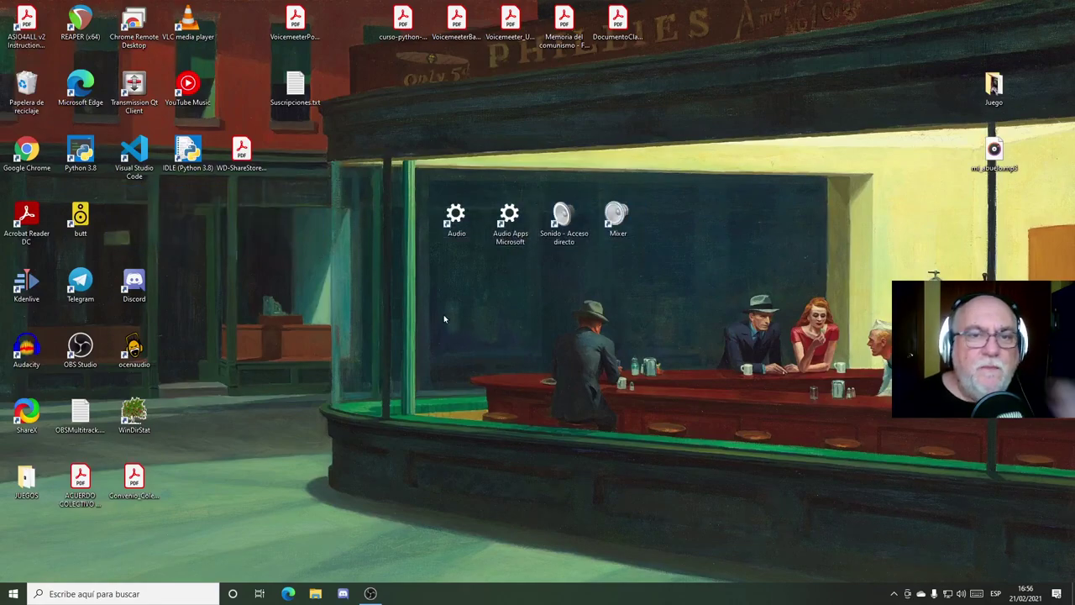
- Use the Audio and Audio Apps Microsoft shortcuts to view their settings pages, closing each one
double_click(454, 216)
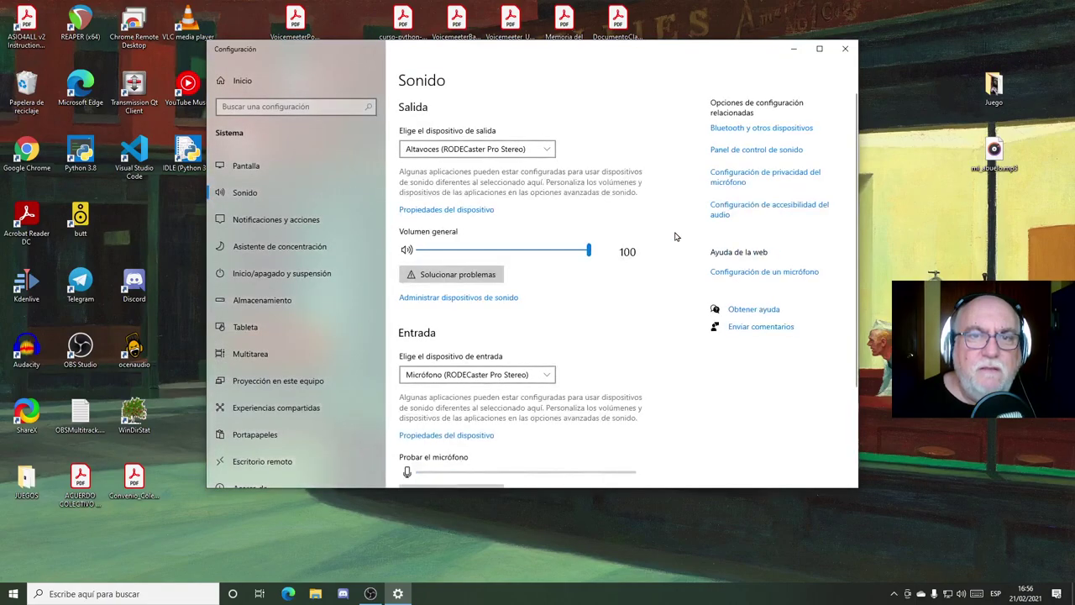
click(845, 48)
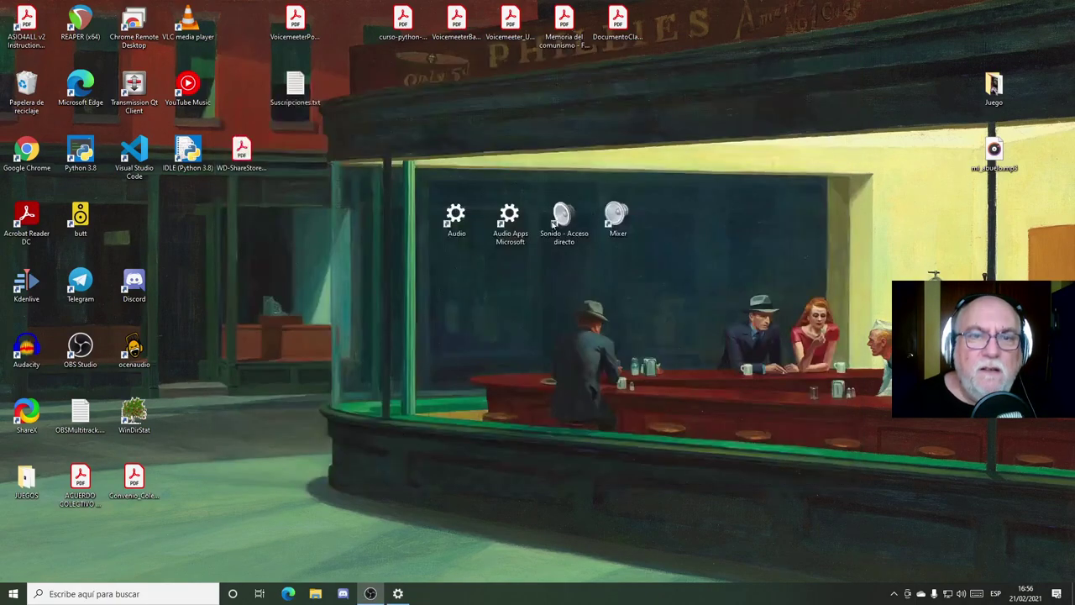
double_click(511, 216)
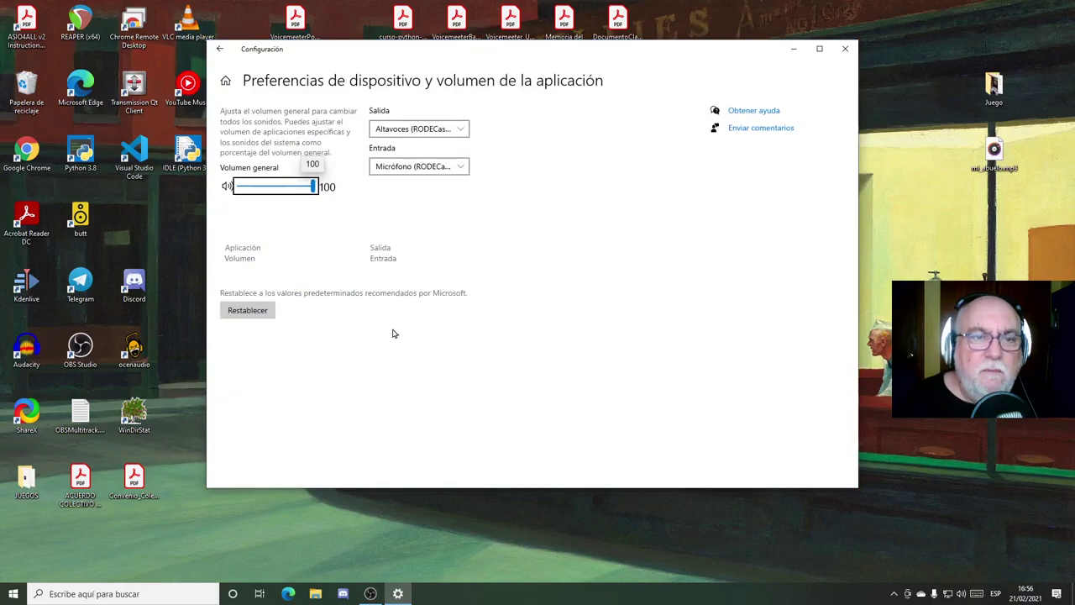
scroll(415, 295, down, 5)
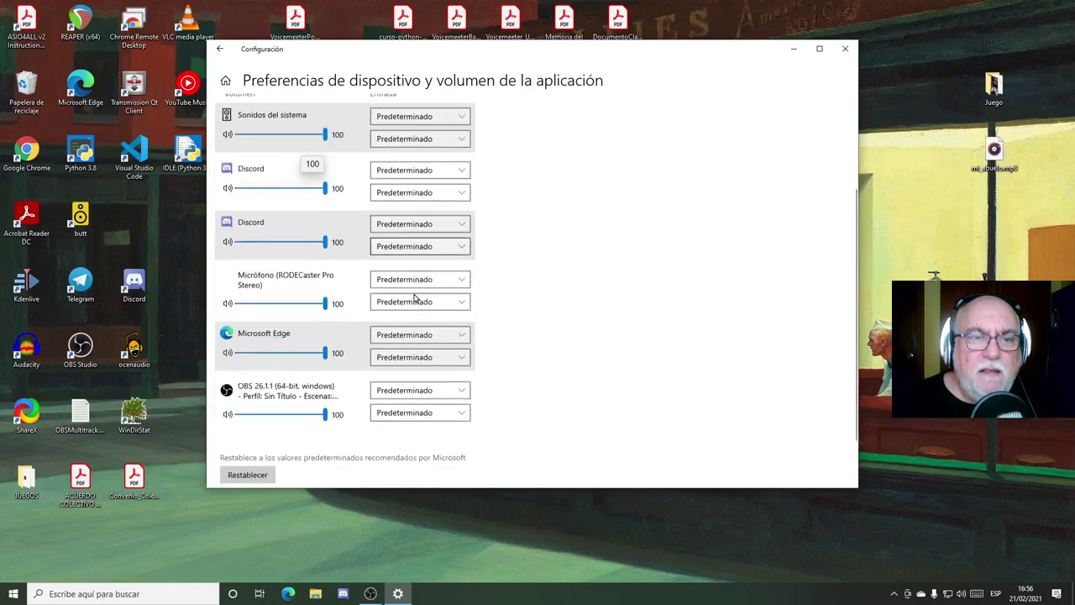
scroll(415, 303, up, 5)
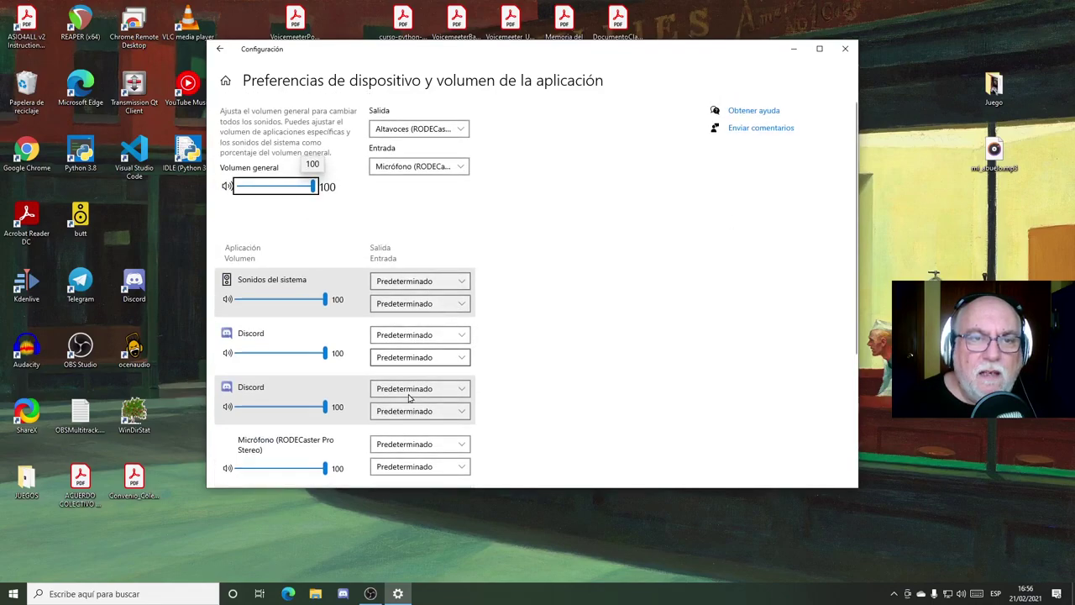
click(848, 48)
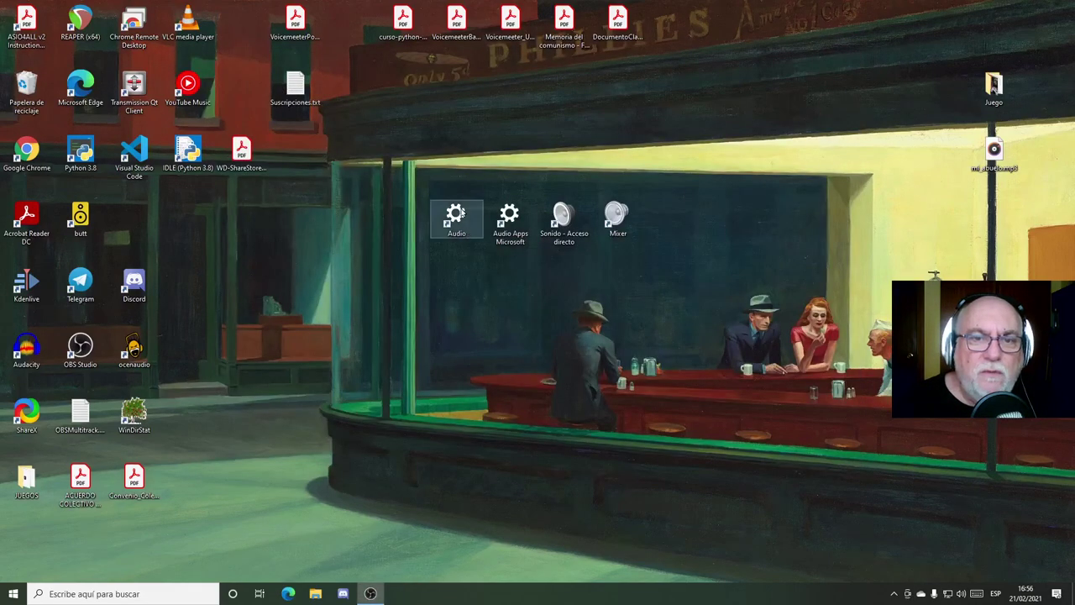
- Reach Preferencias de dispositivo y volumen de la aplicación from the sound settings' advanced options and close the window
double_click(457, 215)
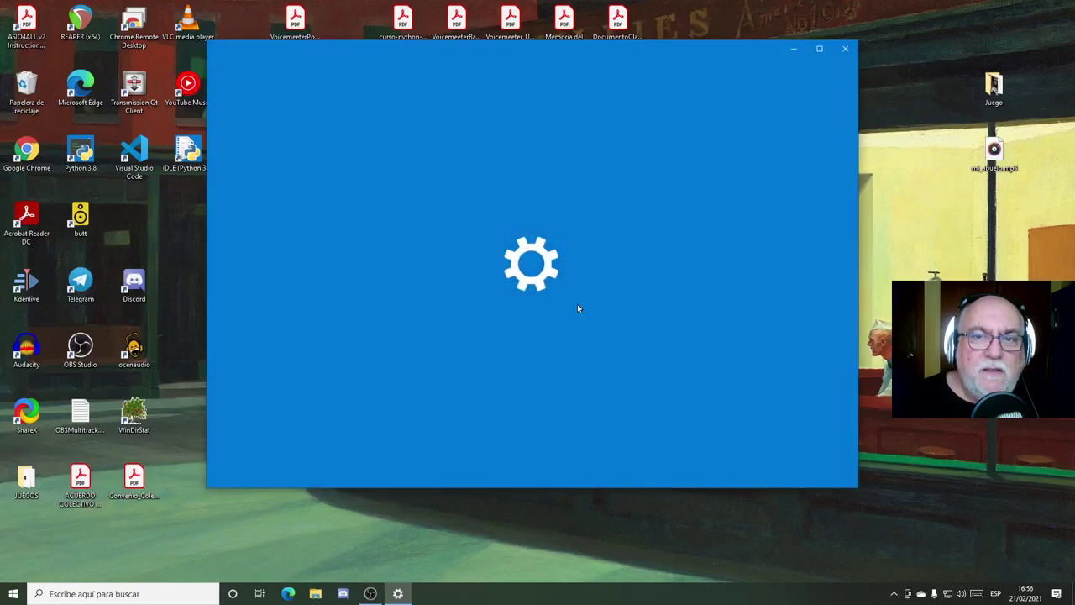
scroll(485, 278, down, 2)
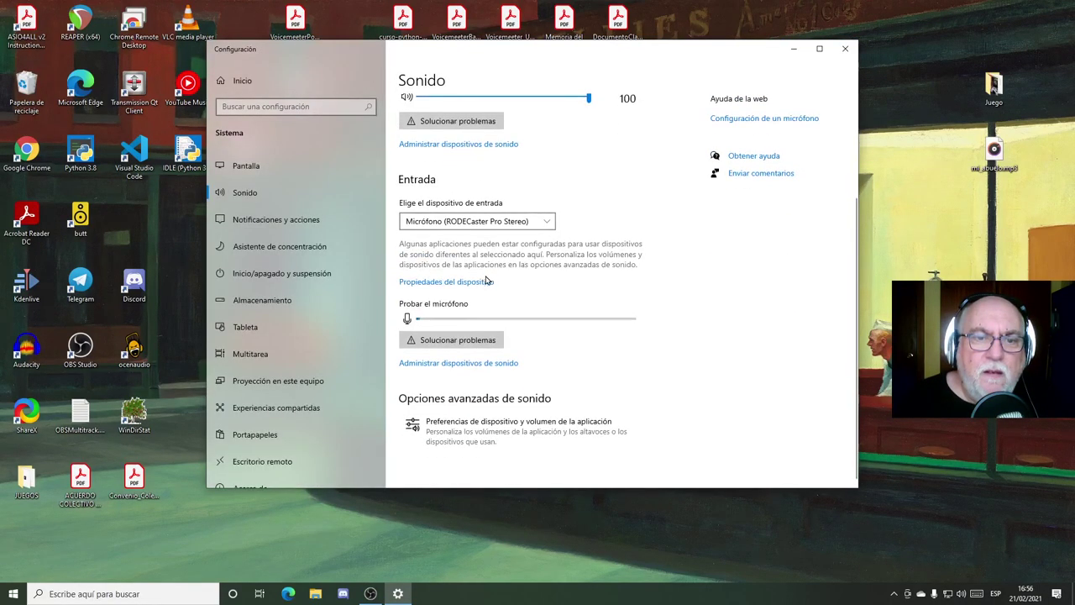
click(497, 435)
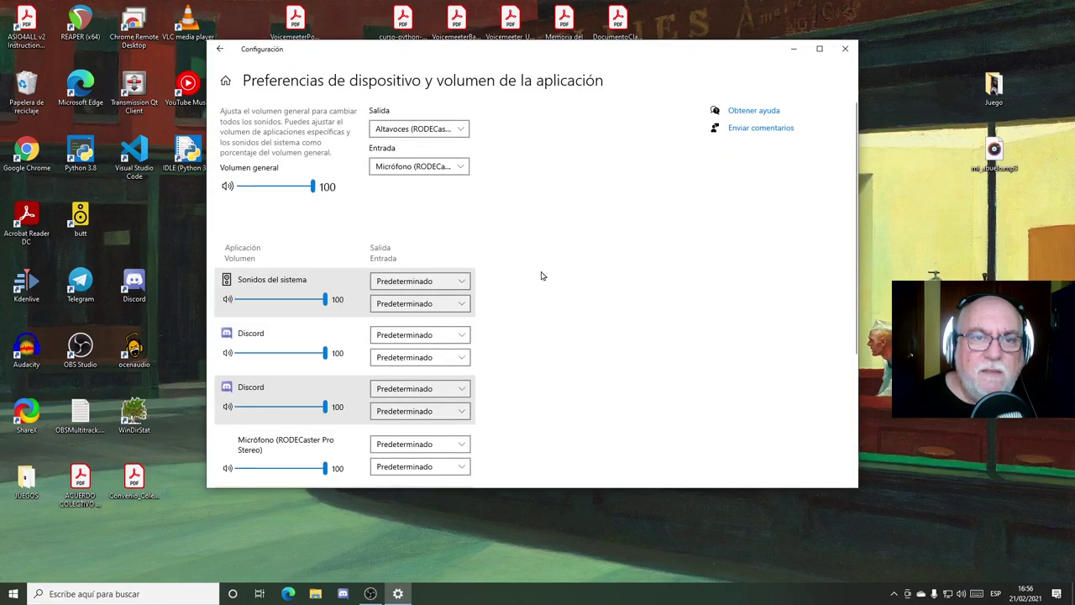
click(845, 49)
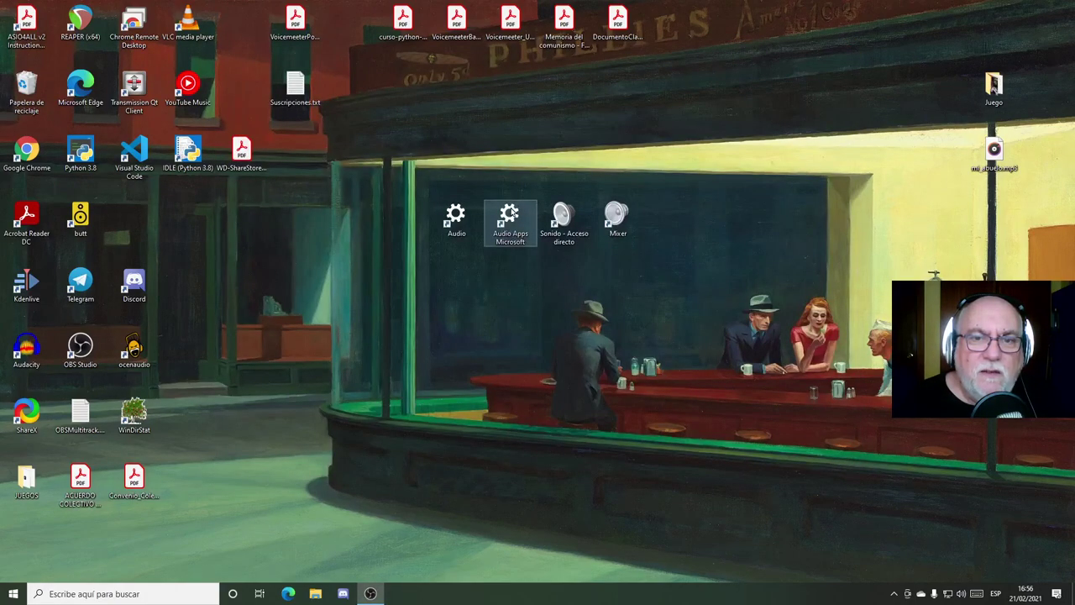
- Copy the ms-settings:sound address from the Audio shortcut's properties and close them without changes
right_click(454, 215)
click(435, 409)
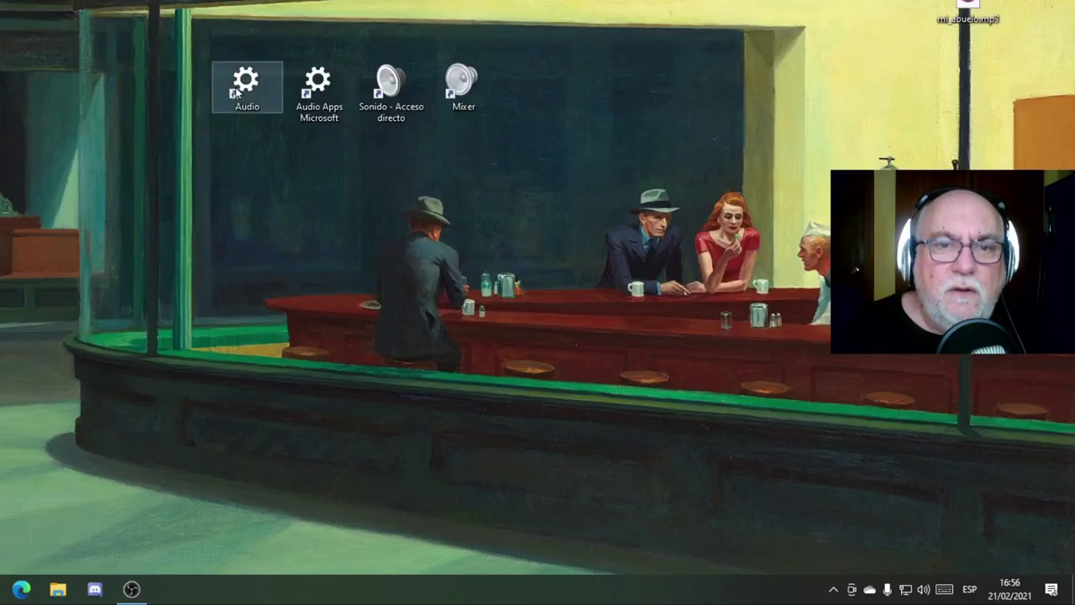
right_click(241, 89)
click(313, 270)
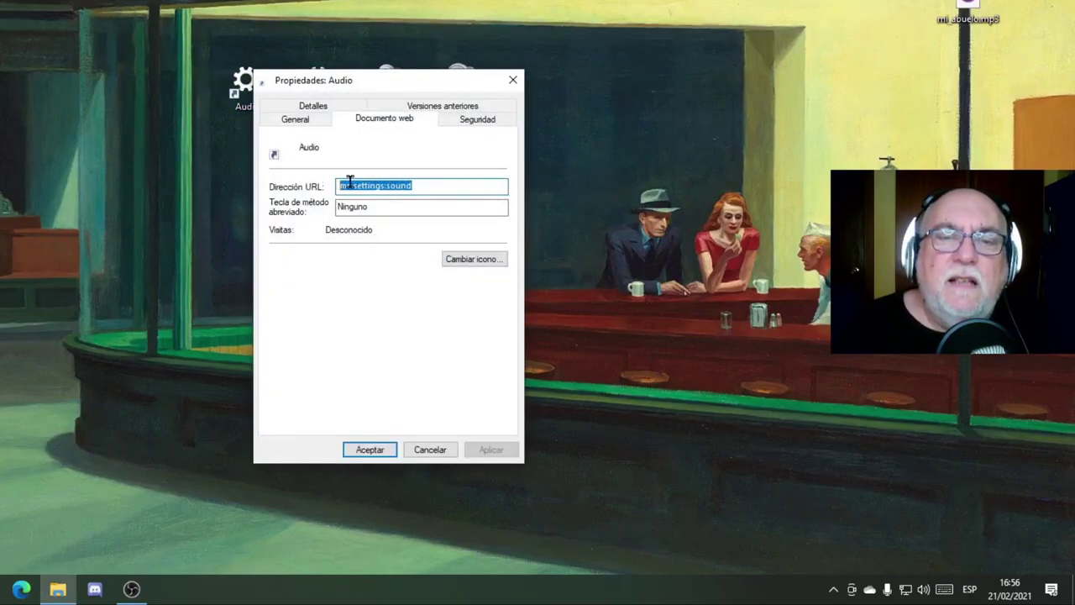
click(417, 184)
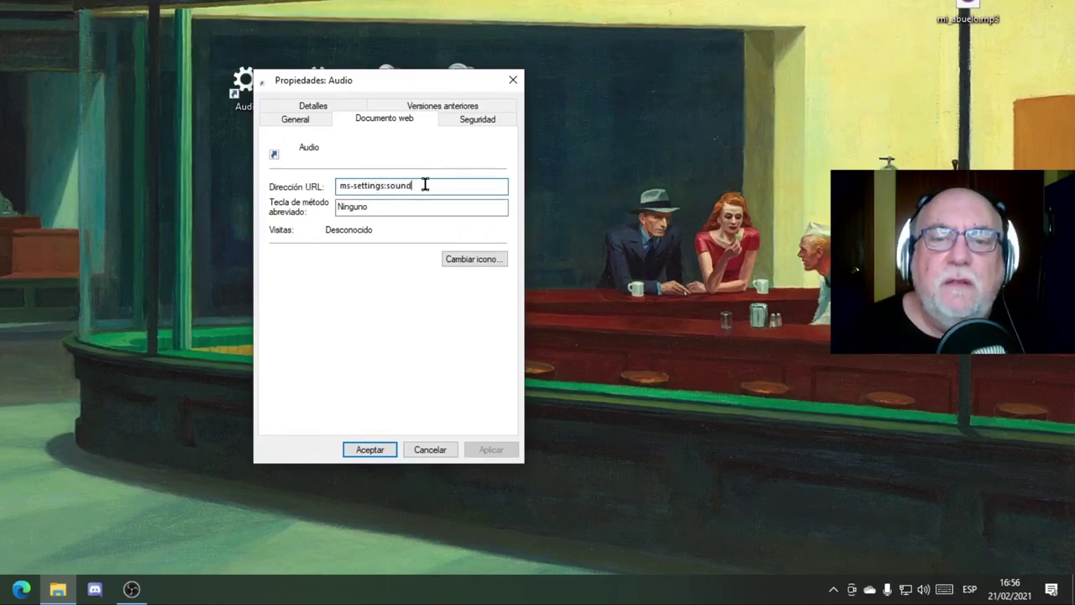
drag(424, 185, 260, 186)
key(ctrl+c)
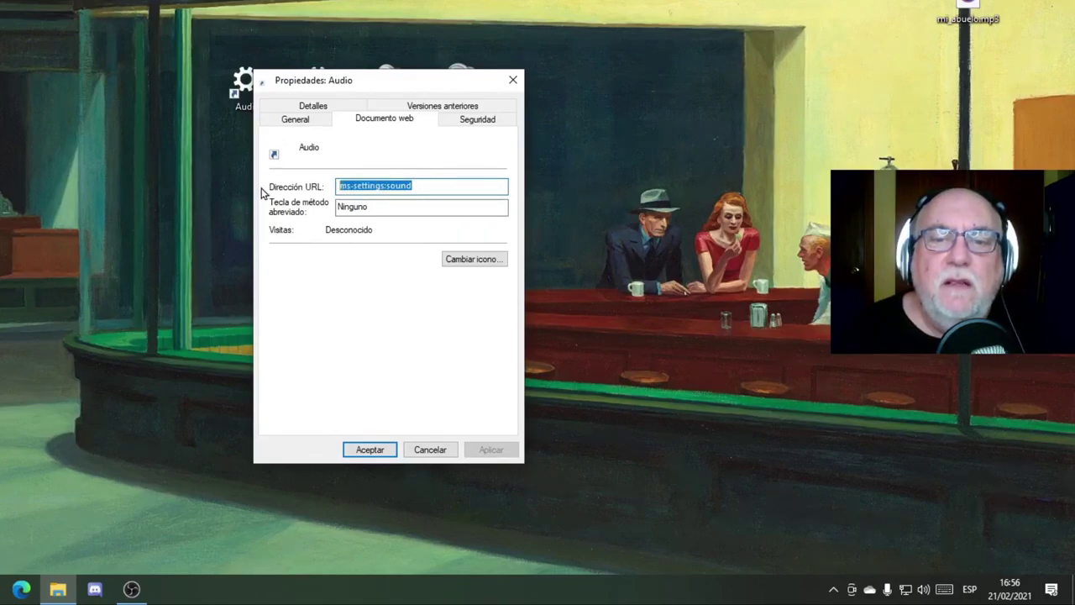
click(426, 451)
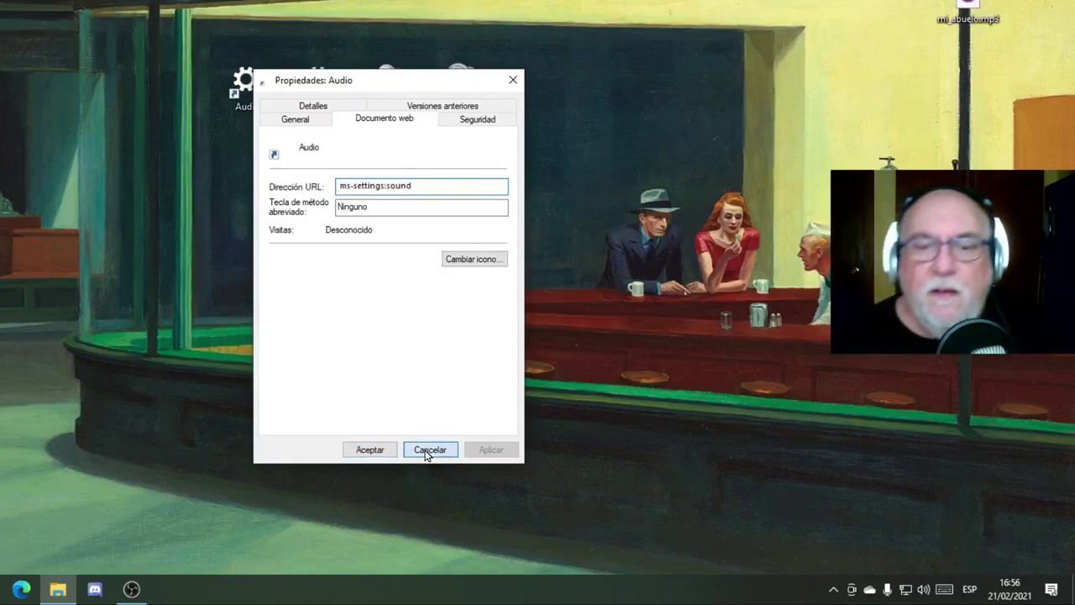
right_click(297, 176)
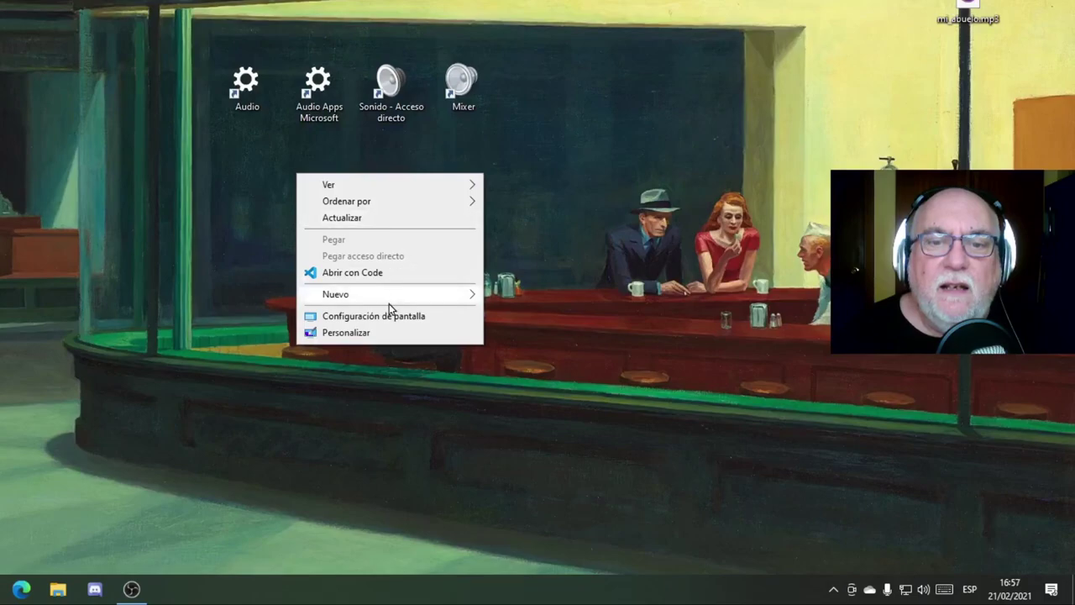
mouse_move(456, 294)
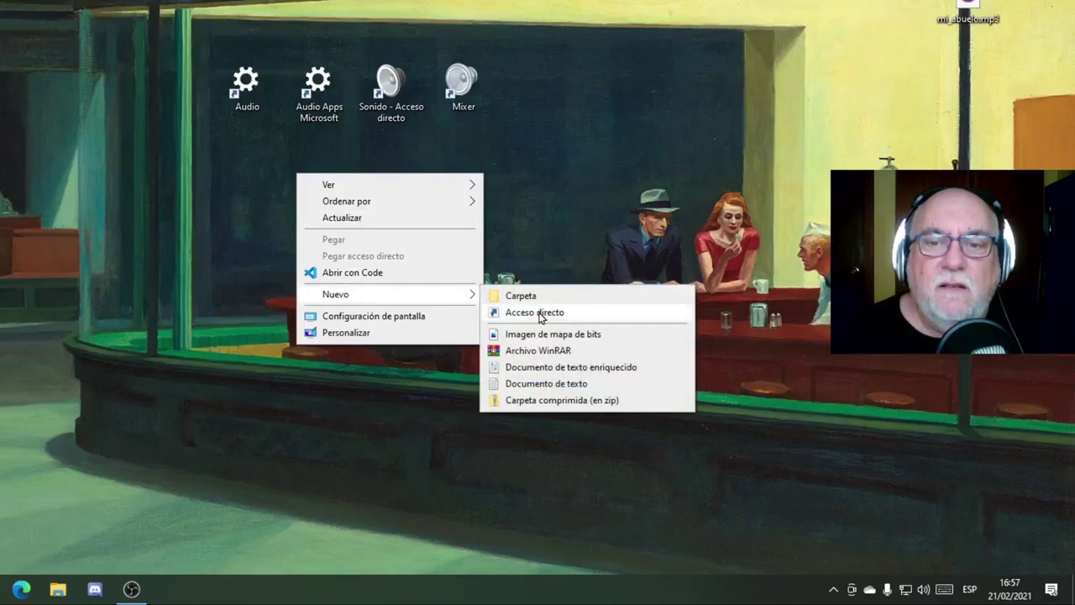
click(569, 128)
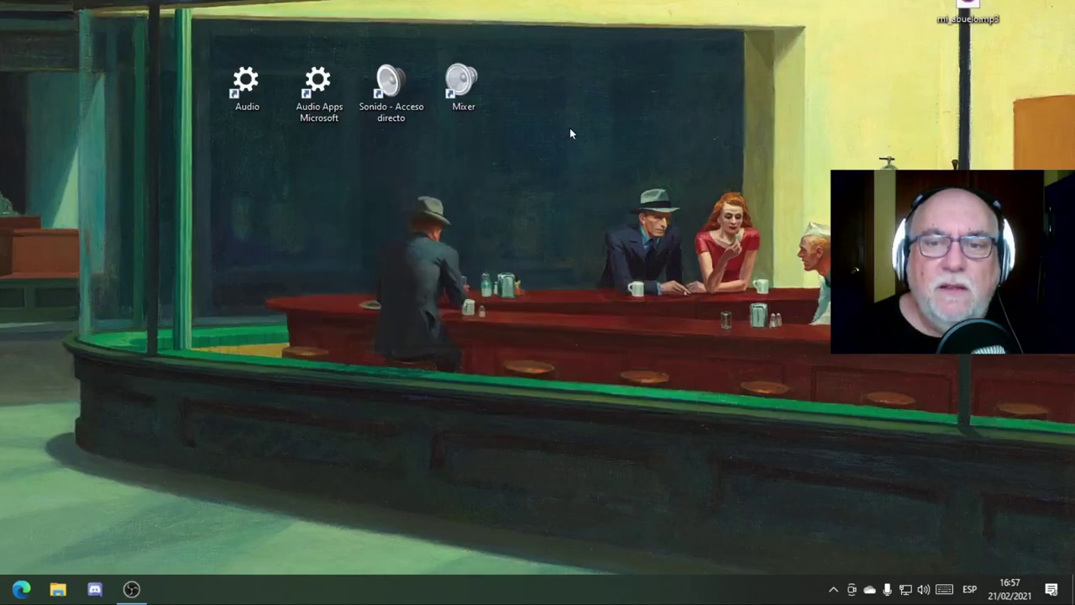
- Start a new desktop shortcut with the copied ms-settings:sound address as its location
right_click(570, 127)
mouse_move(636, 254)
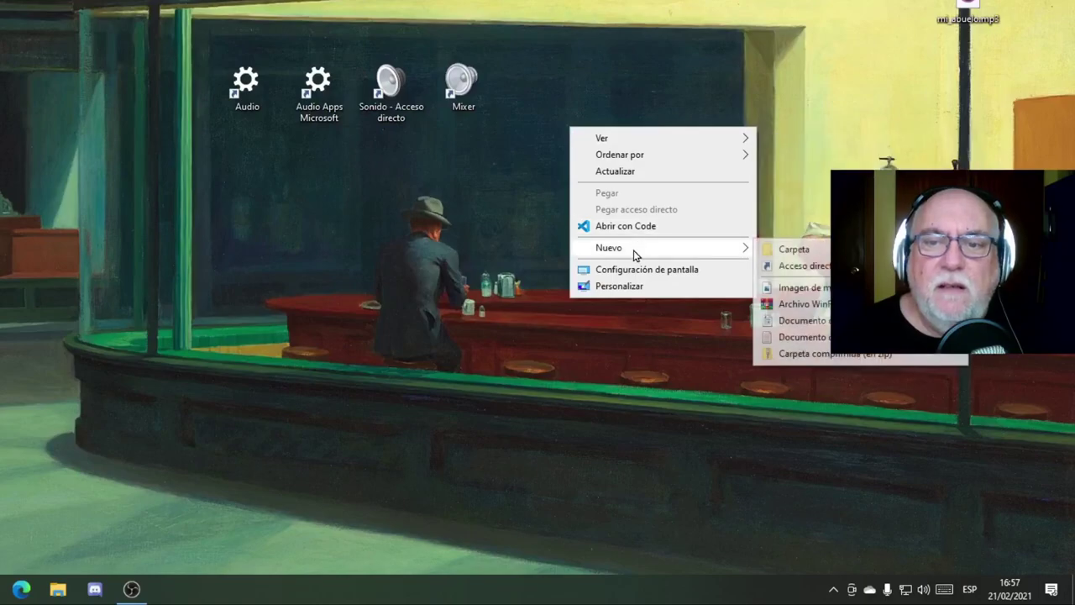
click(784, 271)
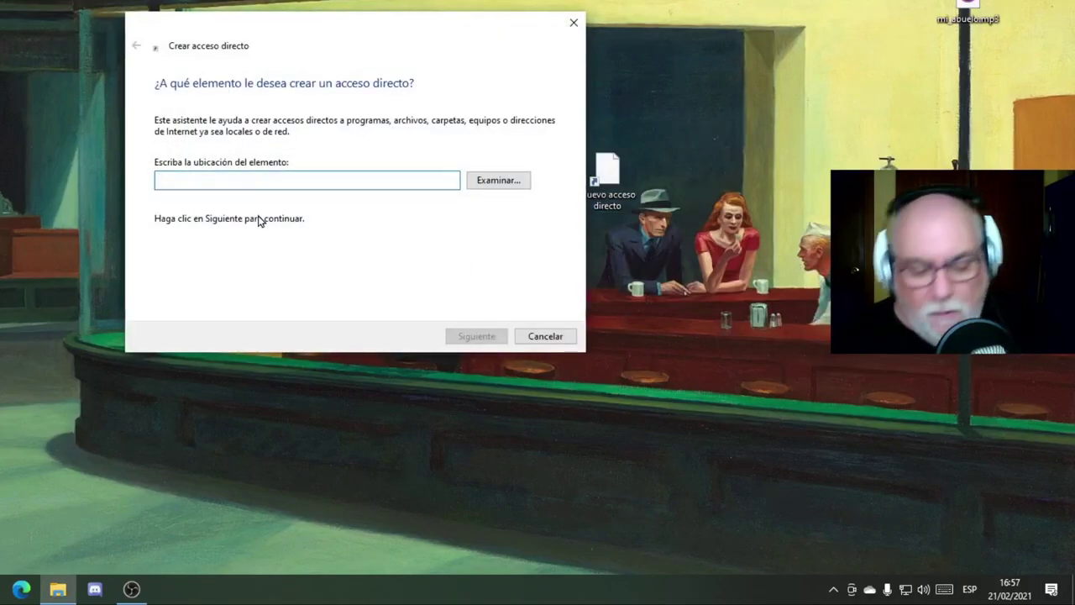
key(ctrl+v)
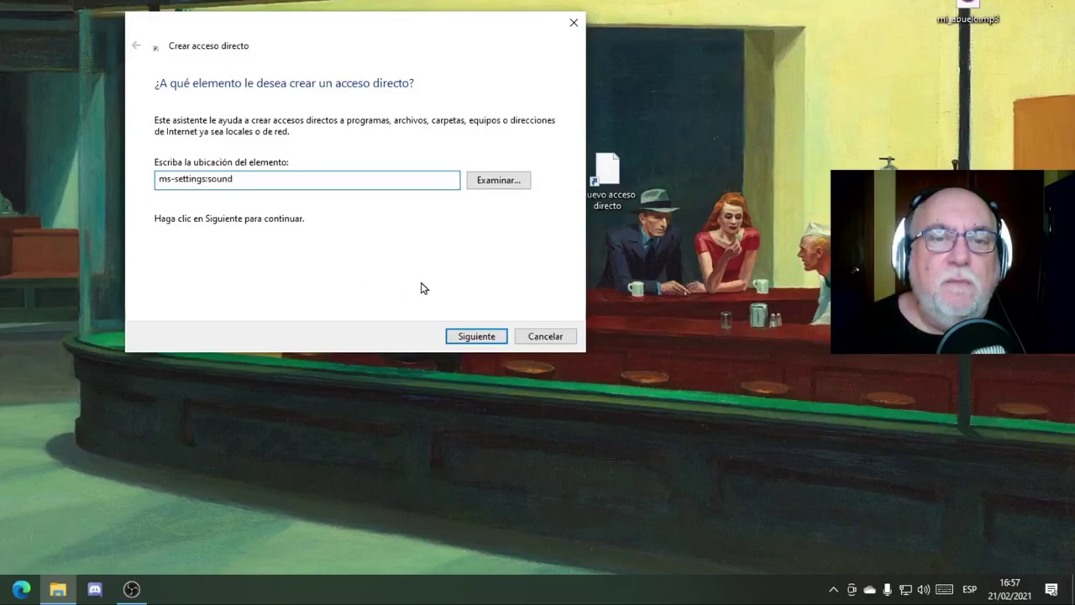
click(481, 340)
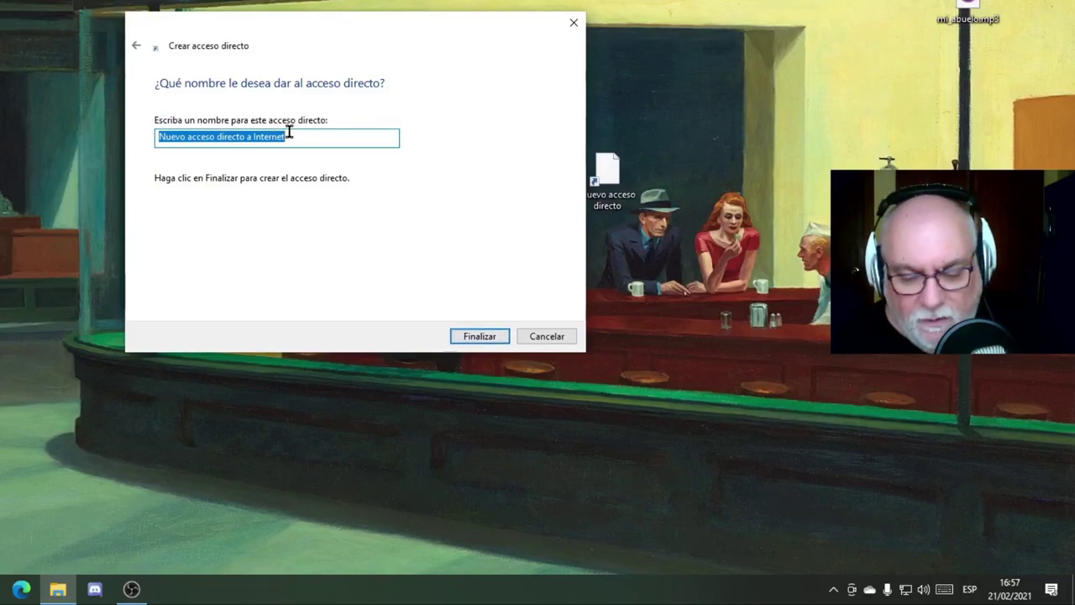
- Name the new shortcut sonido, finish creating it and place it below the Audio shortcut
text(sonido)
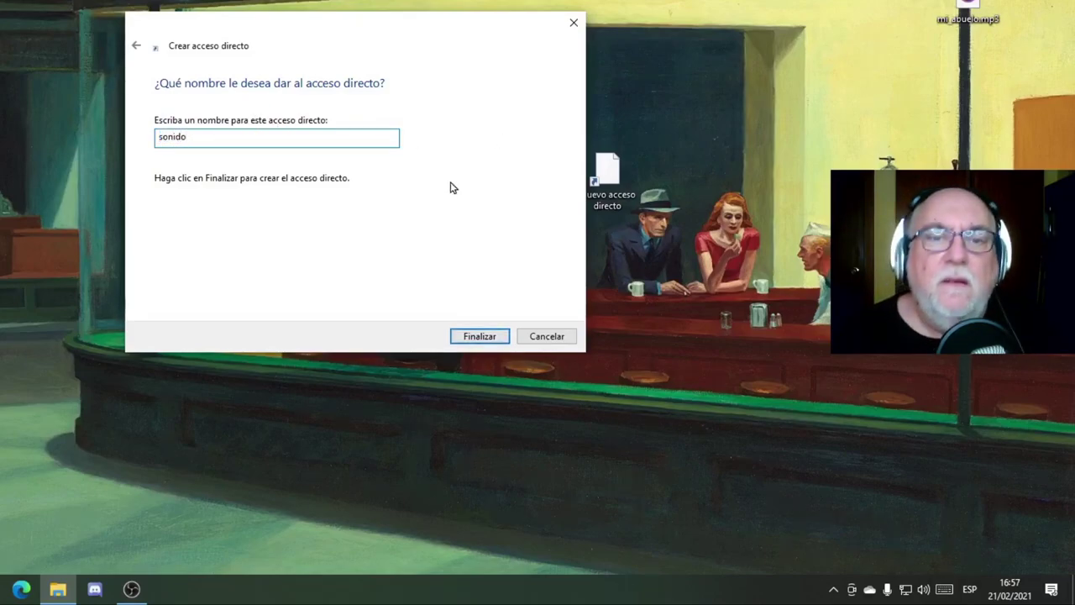
click(479, 336)
drag(613, 172, 252, 175)
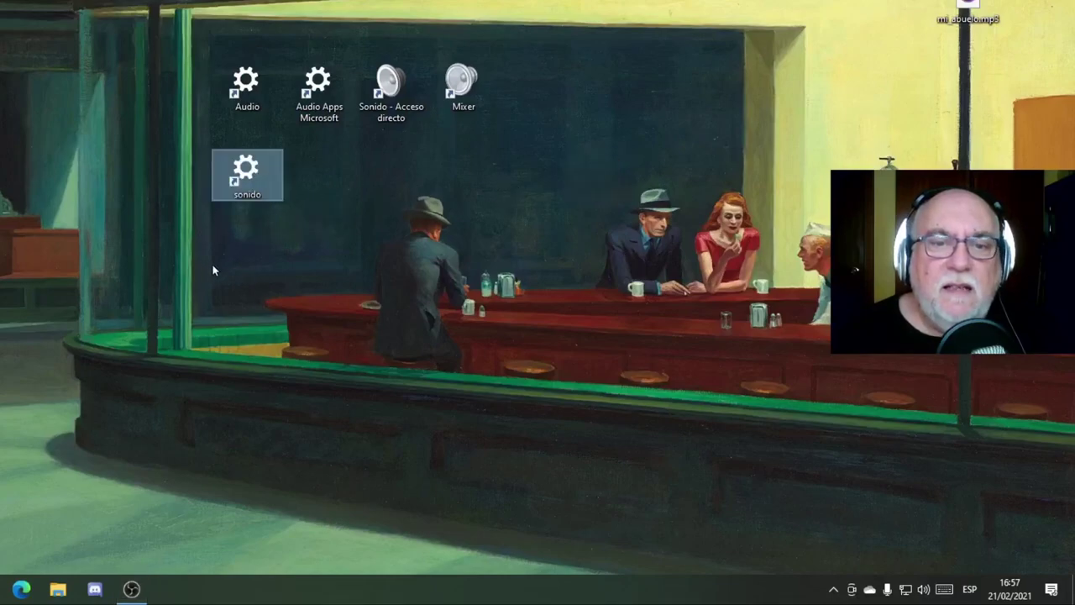
- Test the sonido shortcut by opening it and close the sound settings window
double_click(247, 172)
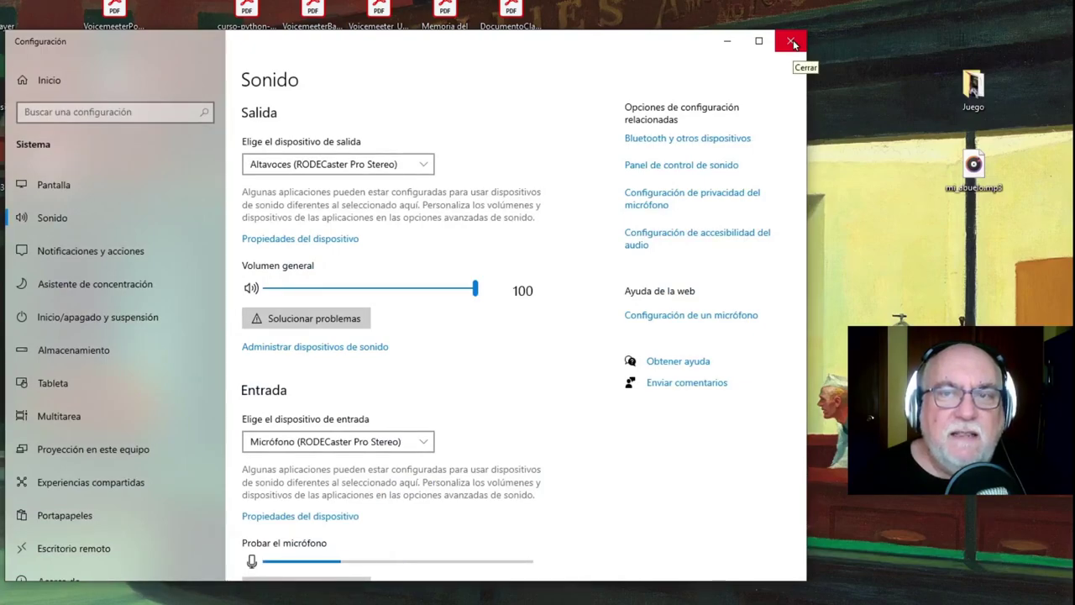
click(792, 42)
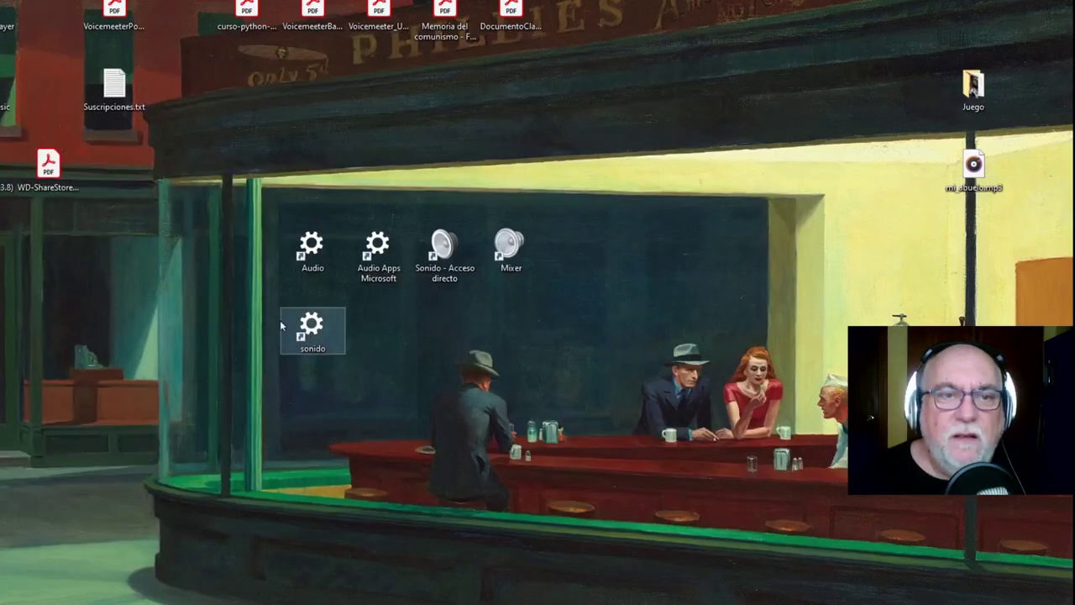
- Check the web address in the Audio Apps Microsoft shortcut's properties and close them without changes
click(380, 243)
right_click(380, 244)
click(433, 426)
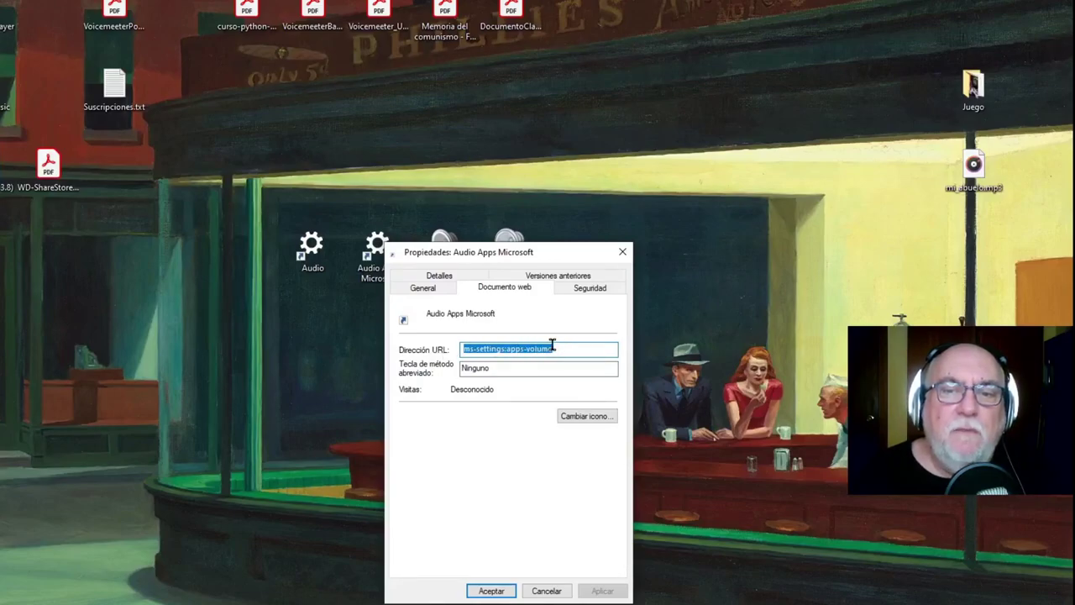
click(546, 590)
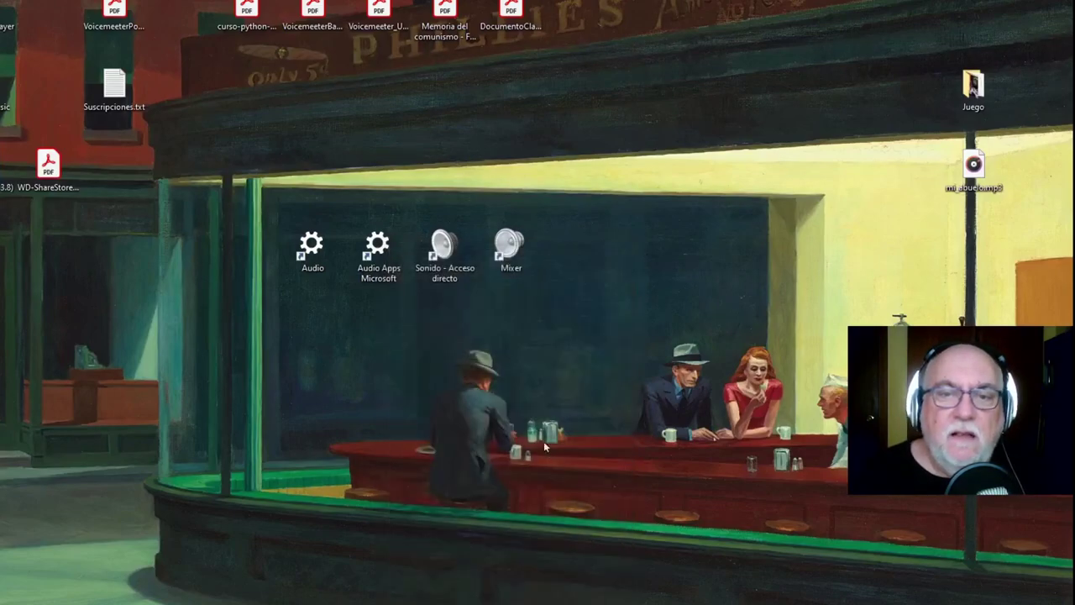
- Create a desktop shortcut with ms-settings:apps-volume as its location, keeping the suggested name
right_click(407, 413)
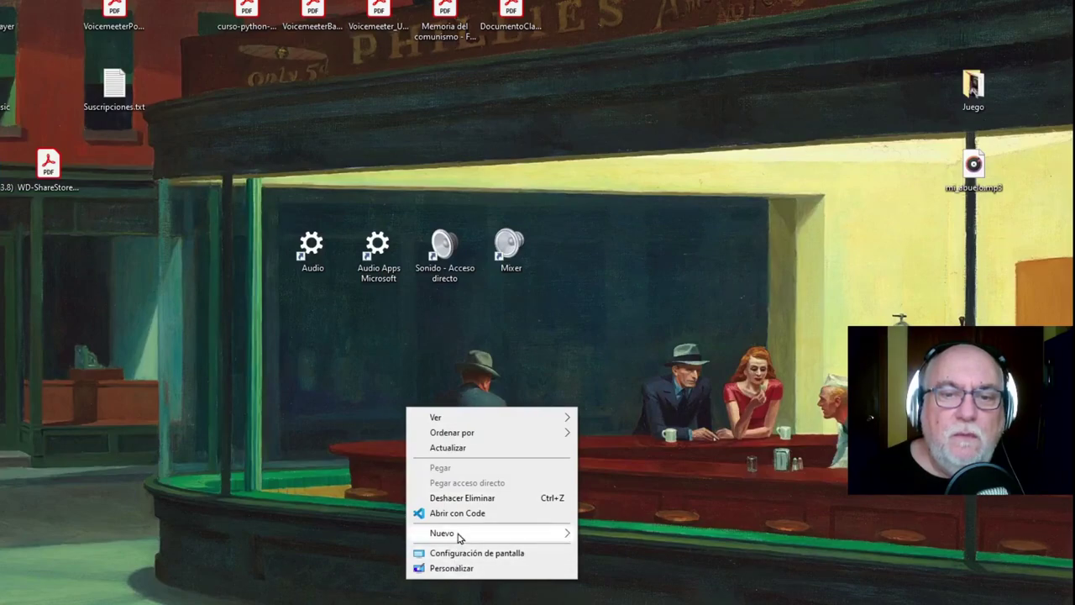
mouse_move(459, 538)
click(619, 549)
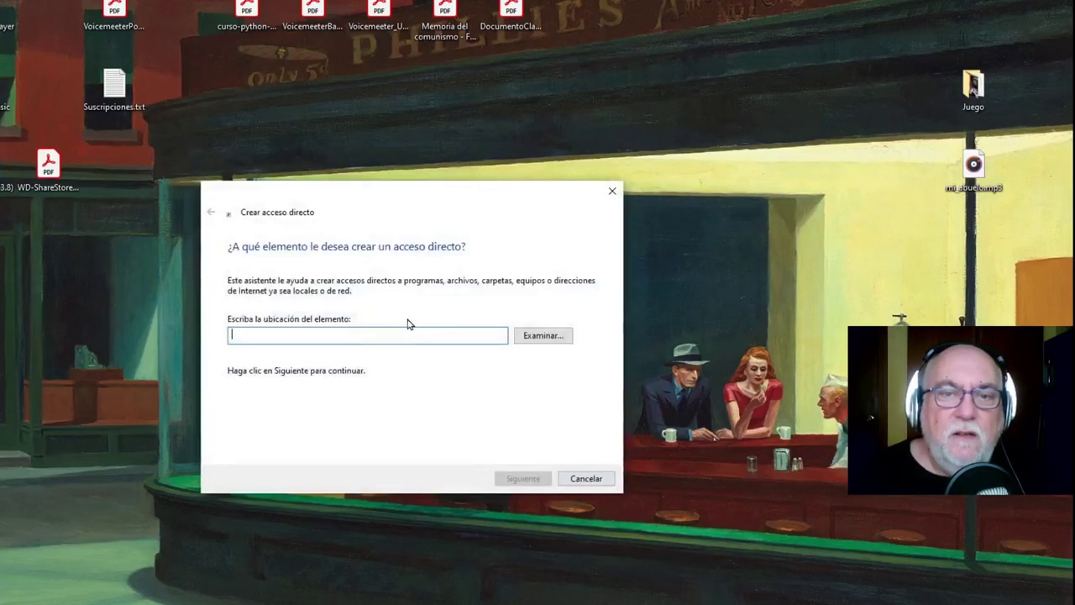
text(ms.)
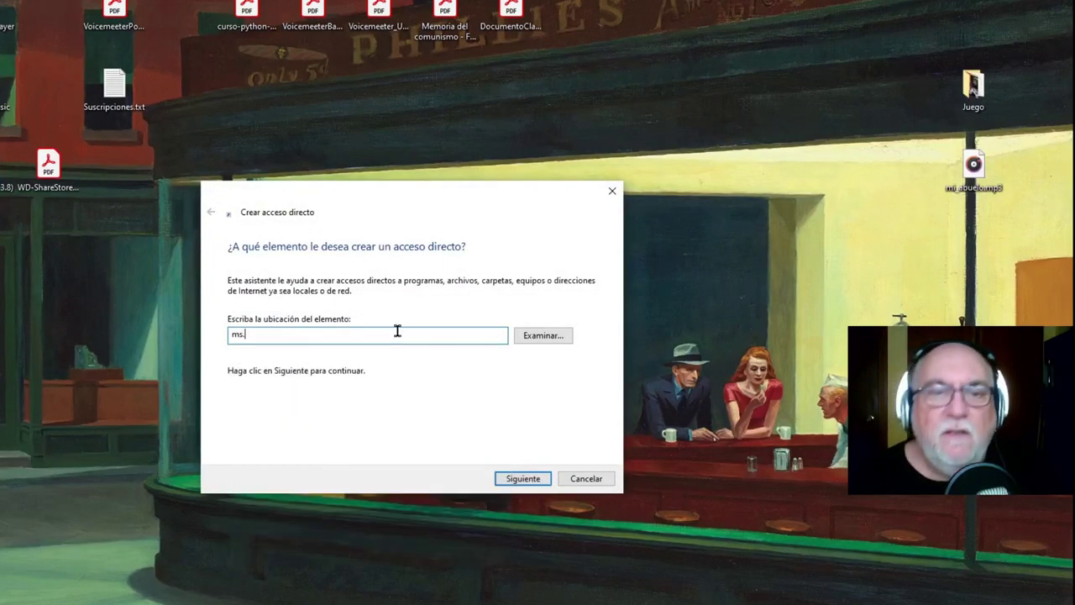
key(BackSpace)
text(-se)
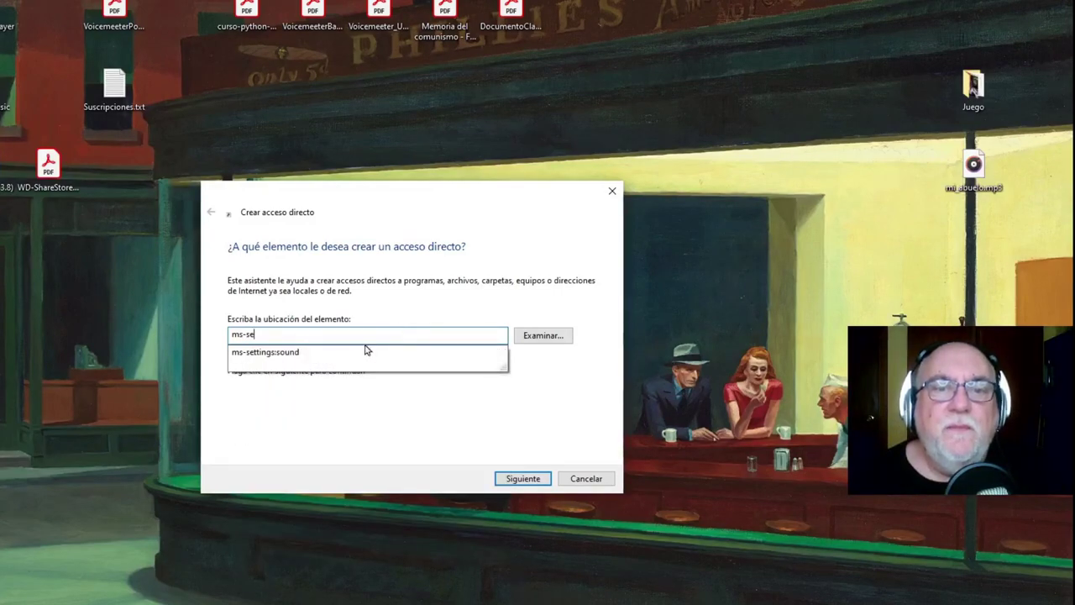
click(332, 354)
click(329, 334)
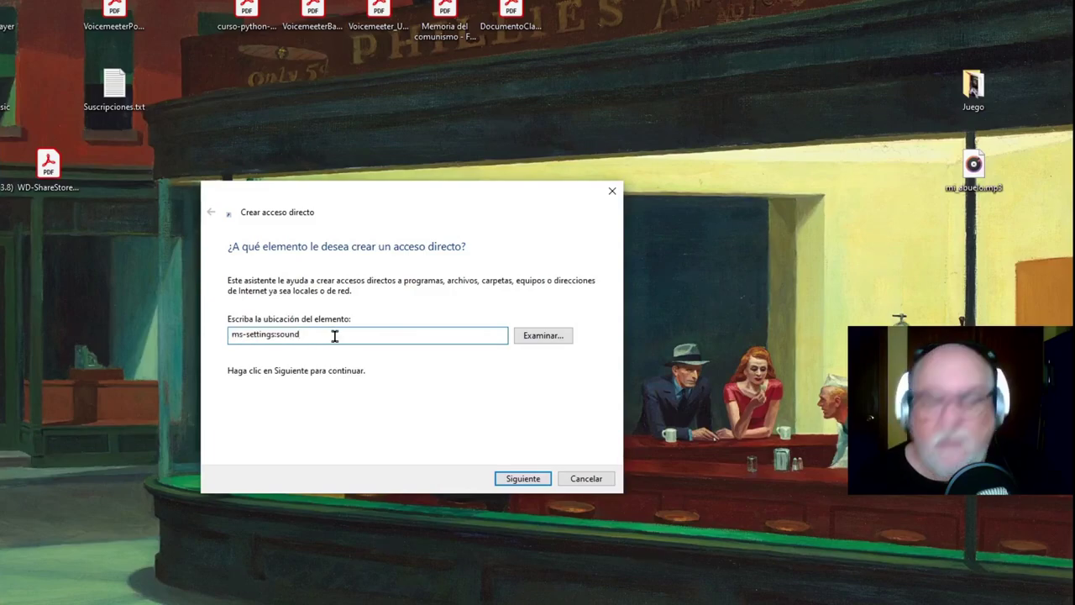
key(BackSpace)
key(BackSpace)
text(apps-volume)
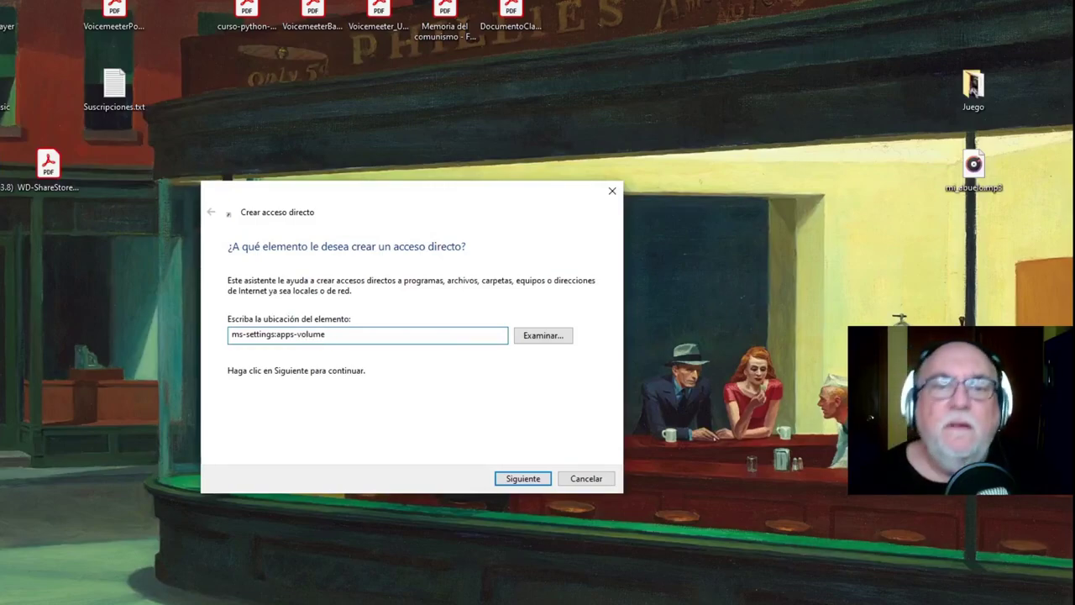
click(521, 479)
click(520, 479)
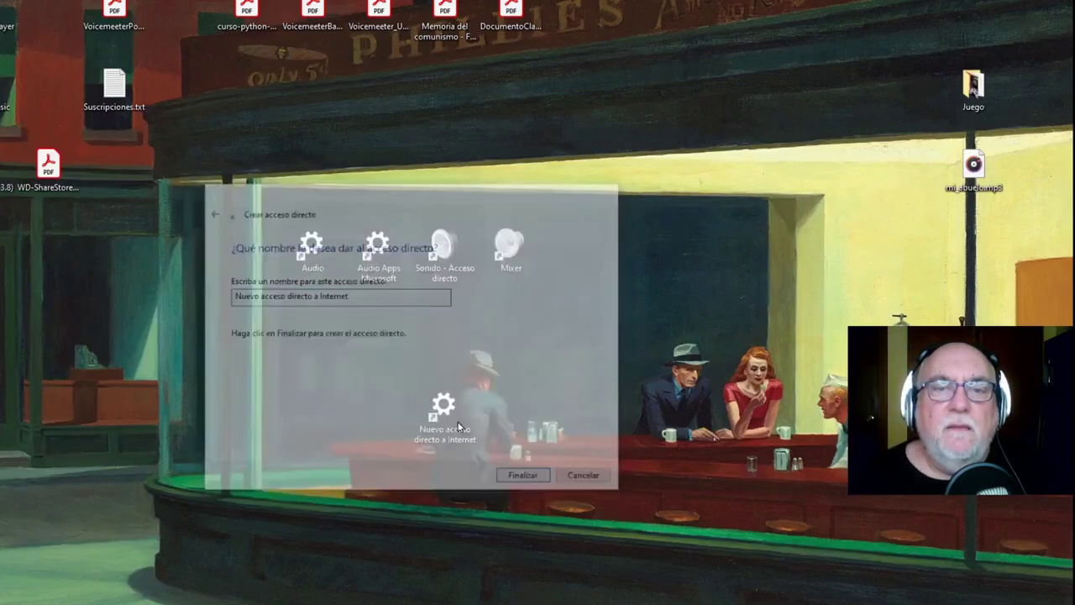
- Test the new apps-volume shortcut, look through the volume and device preferences listed per application, and close the window
double_click(442, 407)
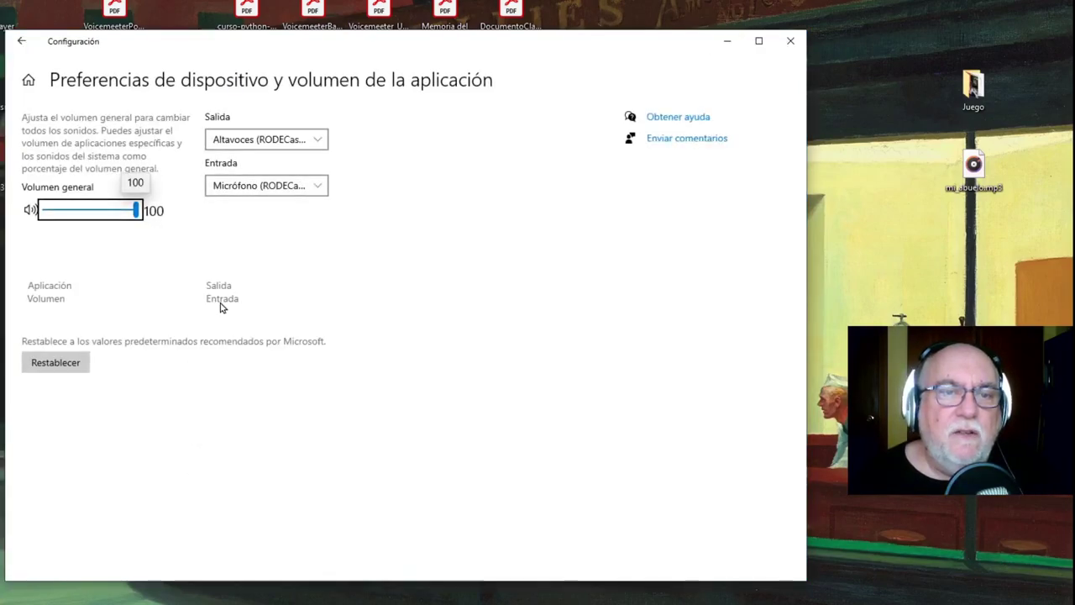
scroll(162, 350, down, 3)
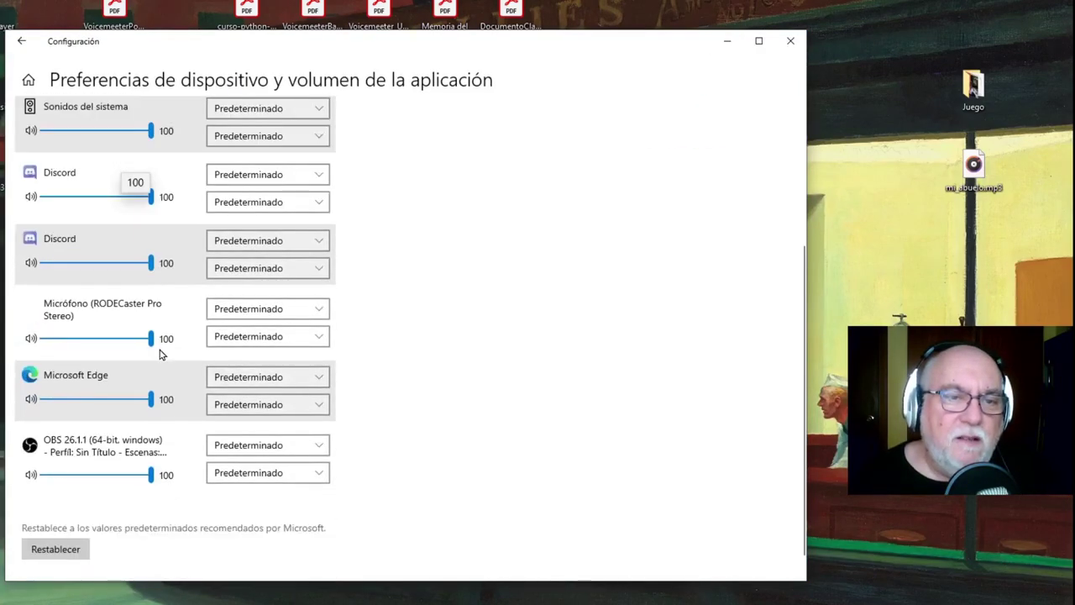
scroll(173, 374, up, 3)
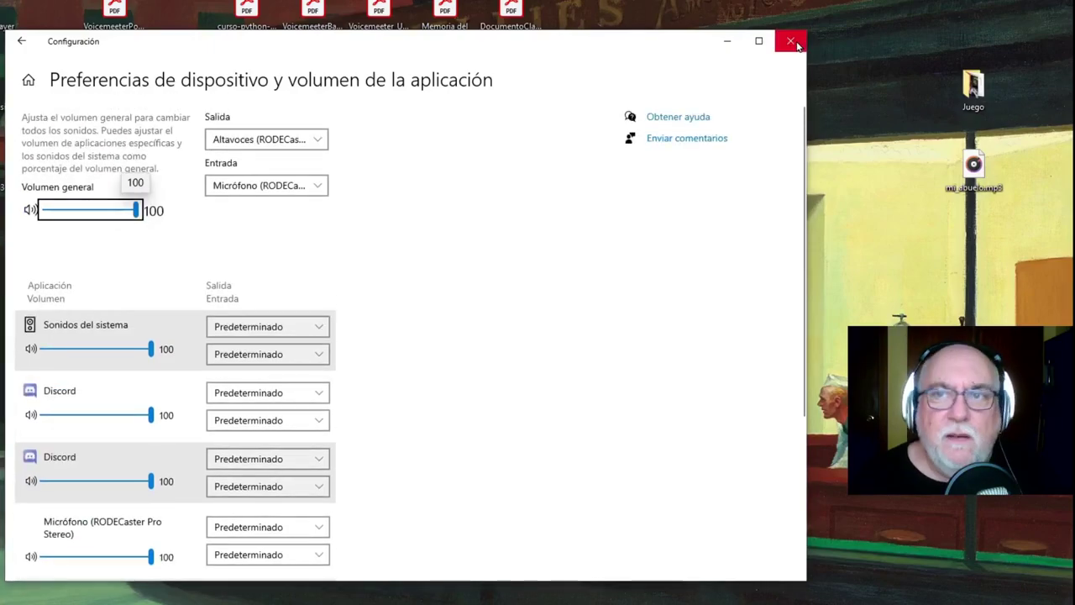
click(791, 41)
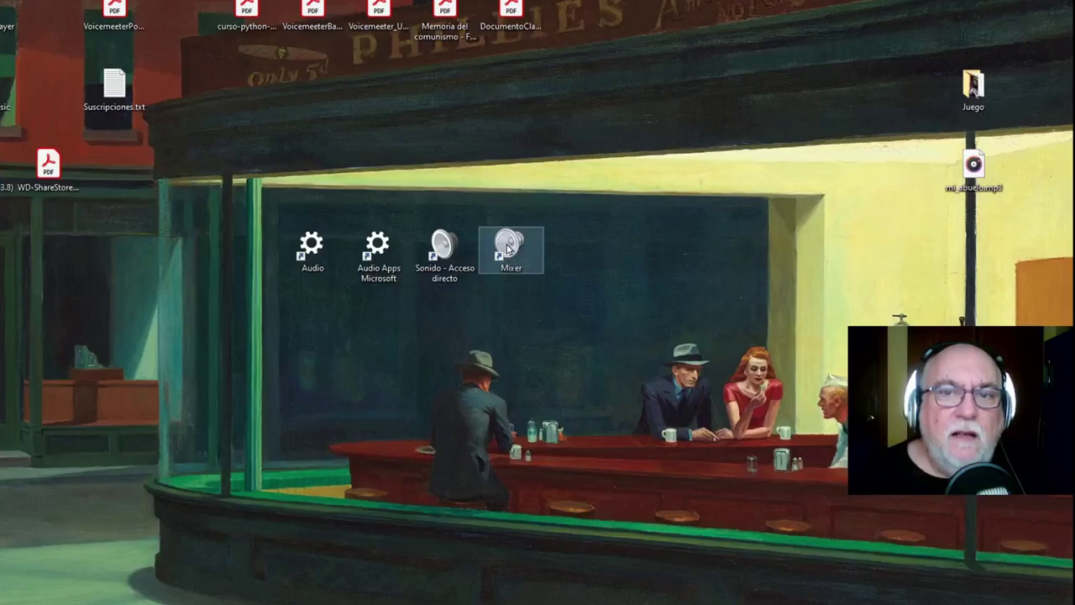
- Try to create a desktop shortcut with sndvol as its location, keeping the suggested name
click(510, 264)
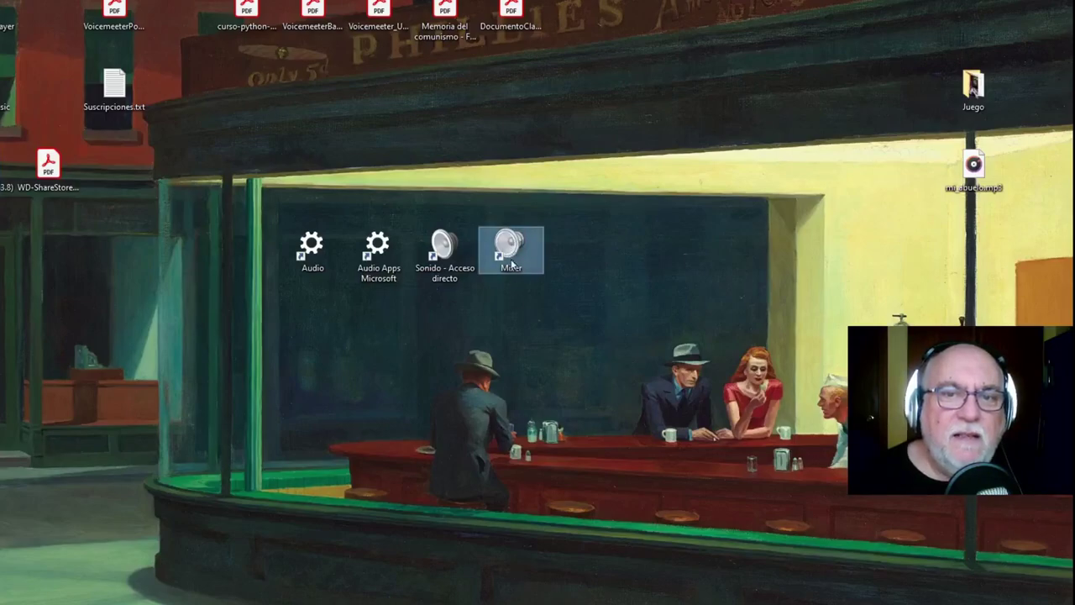
right_click(463, 391)
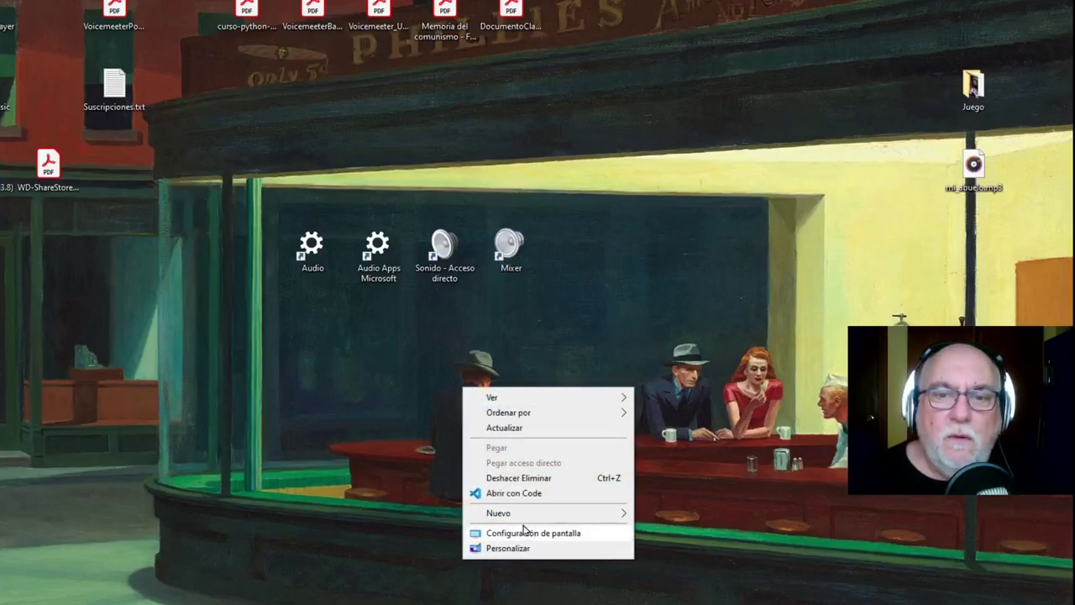
mouse_move(527, 521)
click(719, 530)
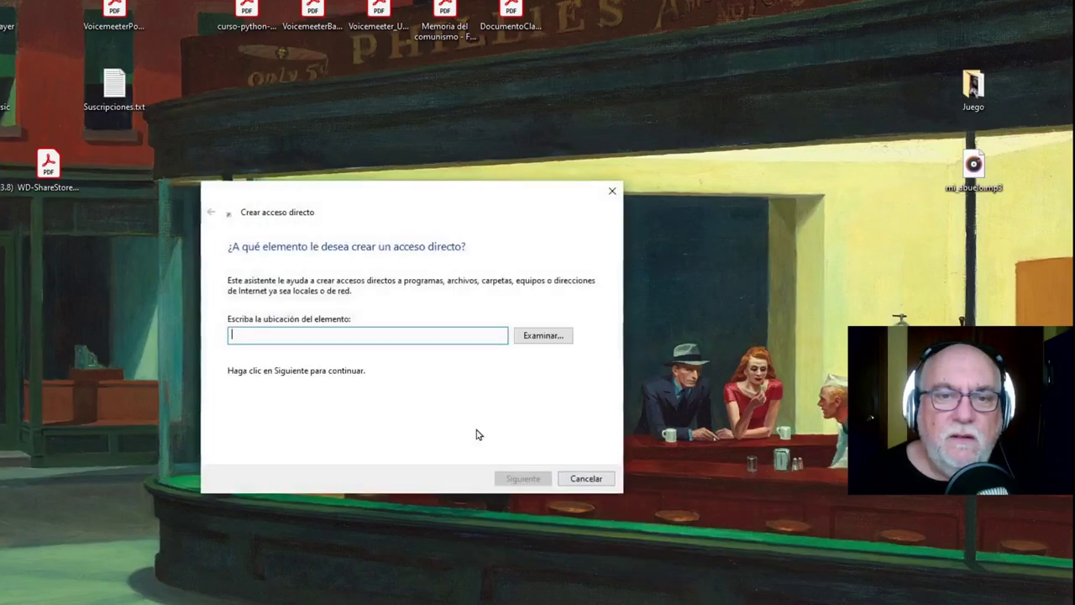
text(sndvol)
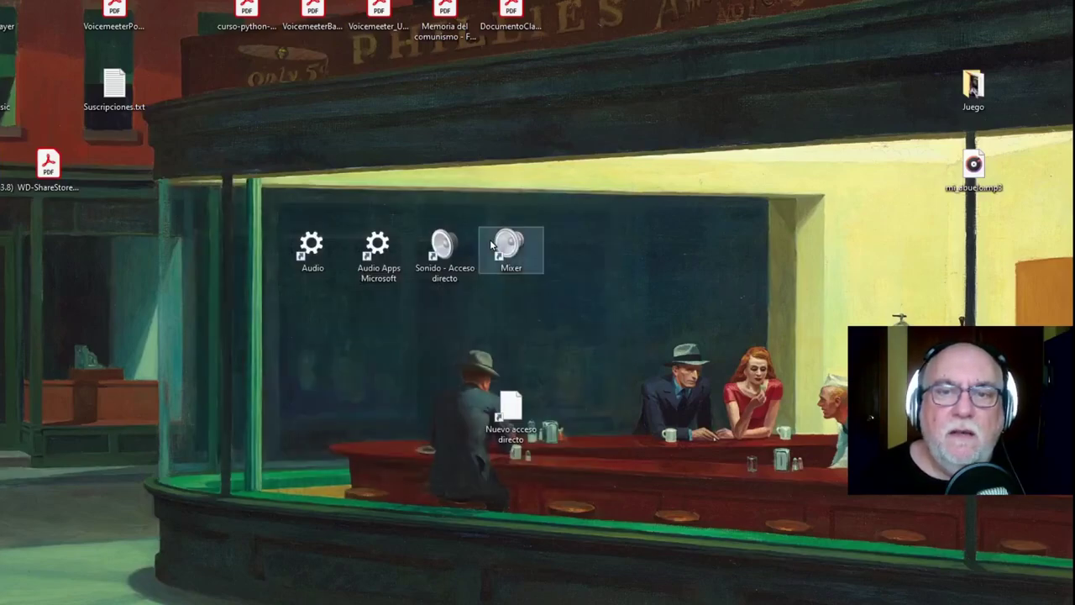
- Check the target path in the Mixer shortcut's properties and close them without changes
right_click(489, 239)
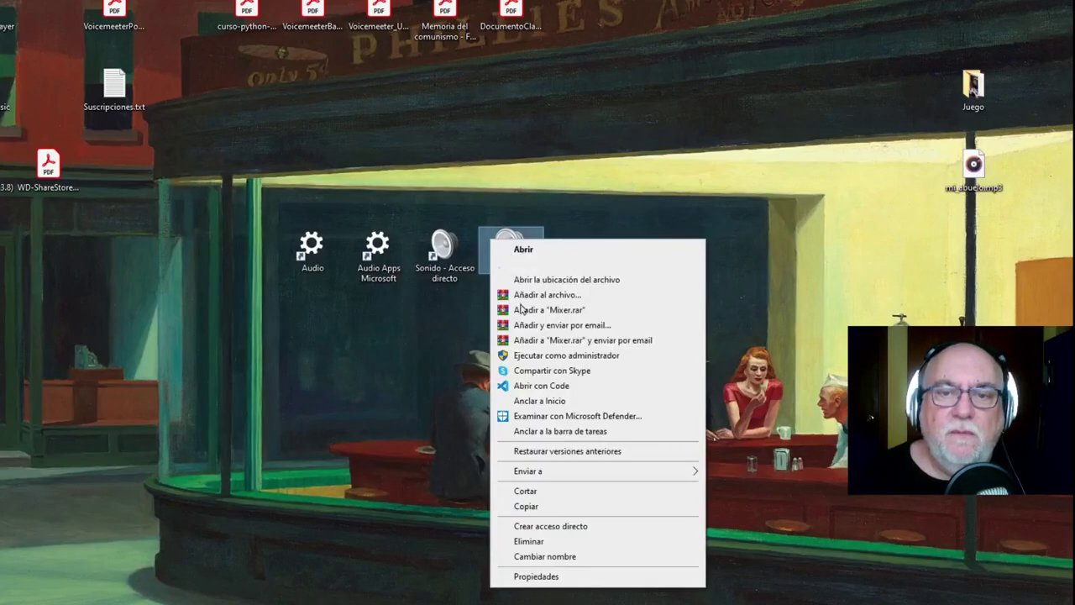
click(547, 576)
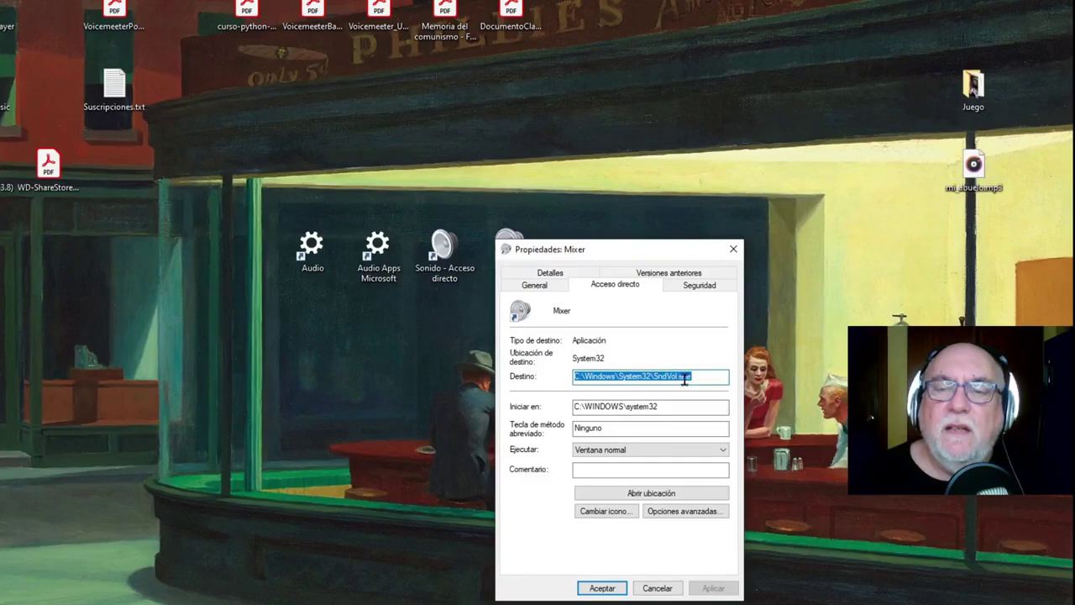
click(672, 588)
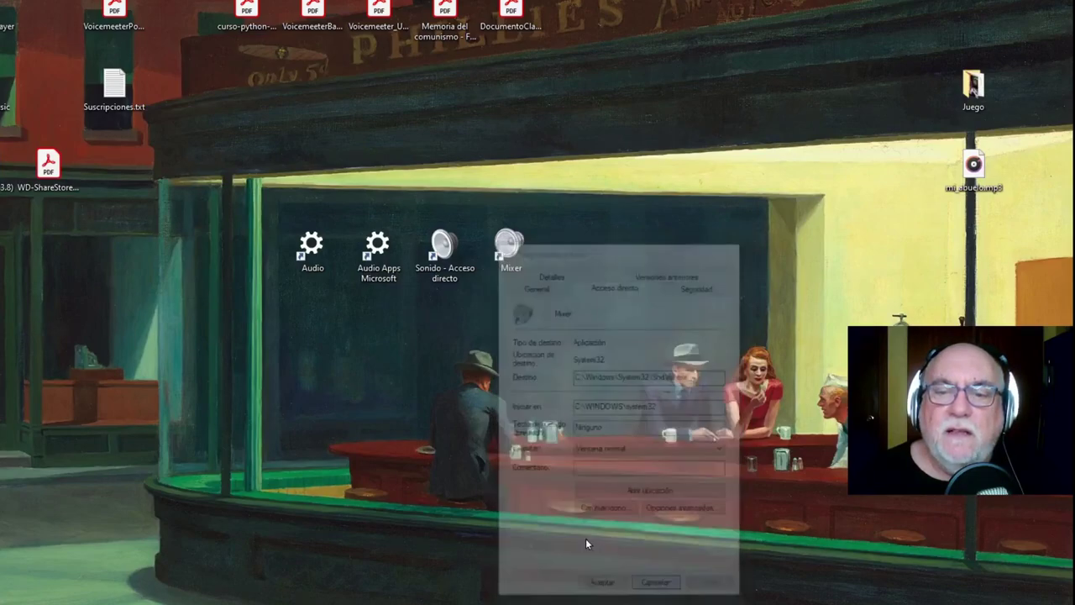
- Create a desktop shortcut with sndvol as its location and name it Mezclador
right_click(291, 337)
mouse_move(364, 465)
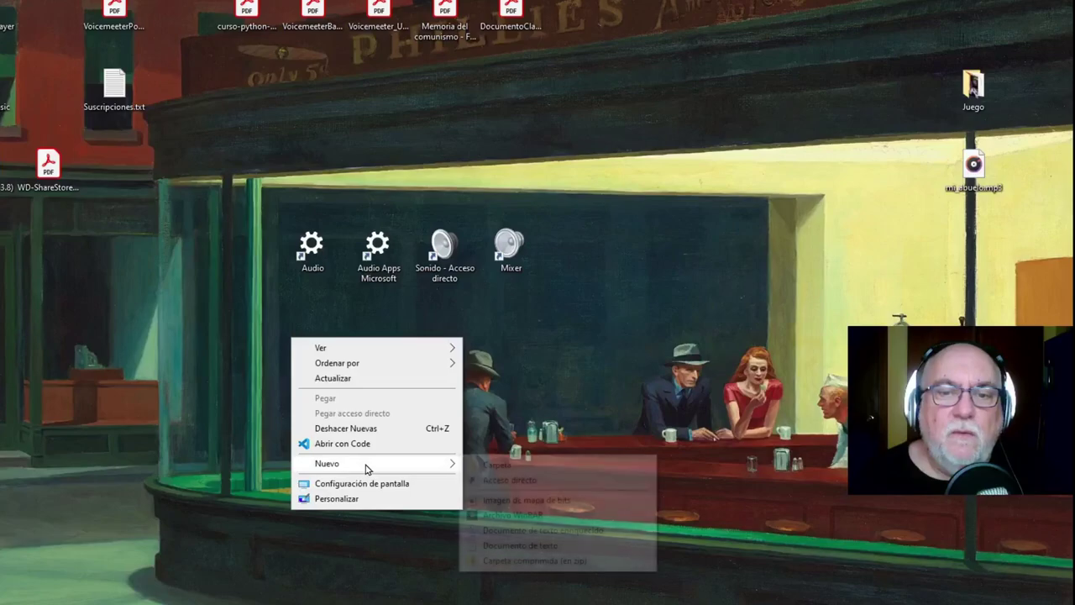
click(535, 480)
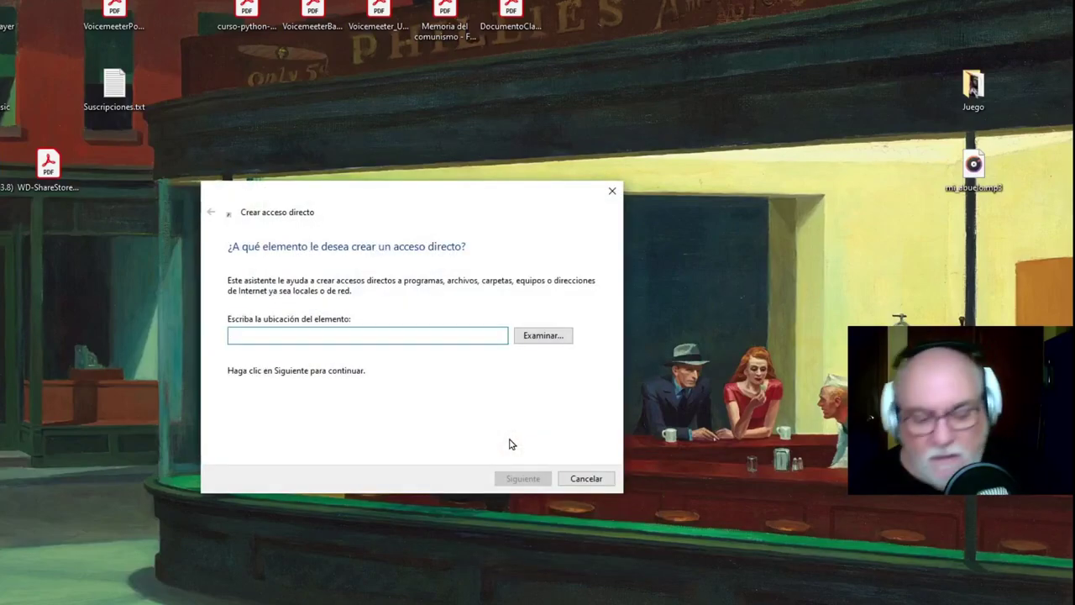
text(ndvol)
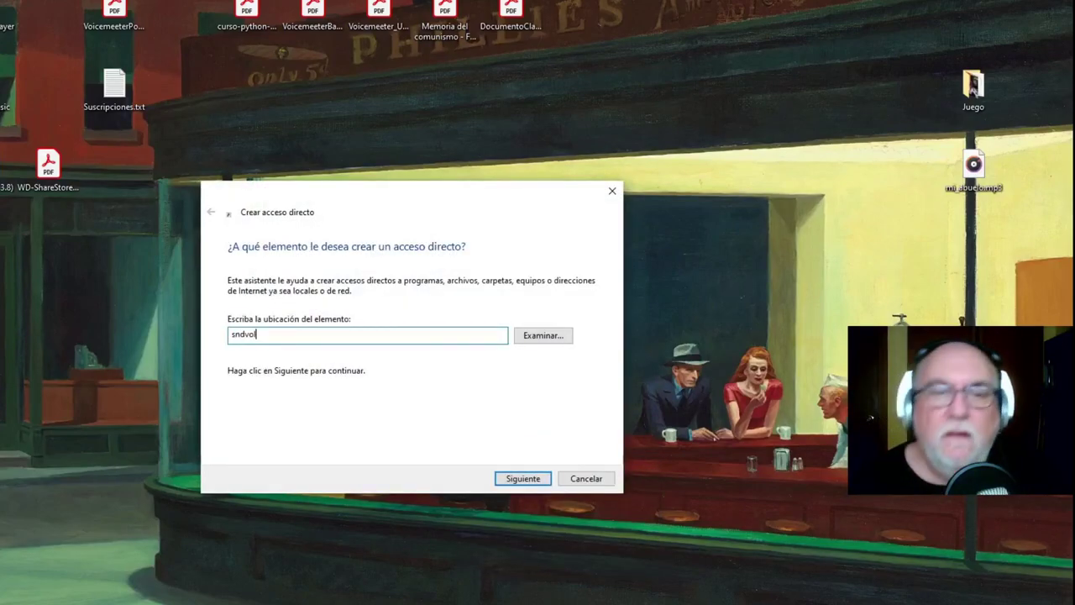
click(544, 481)
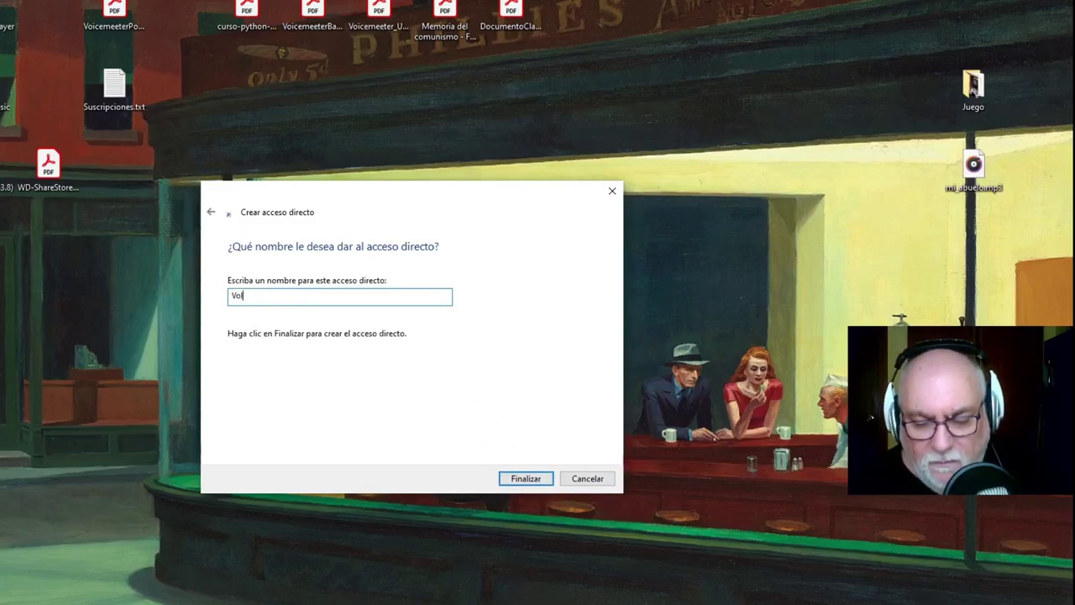
key(BackSpace)
text(Me)
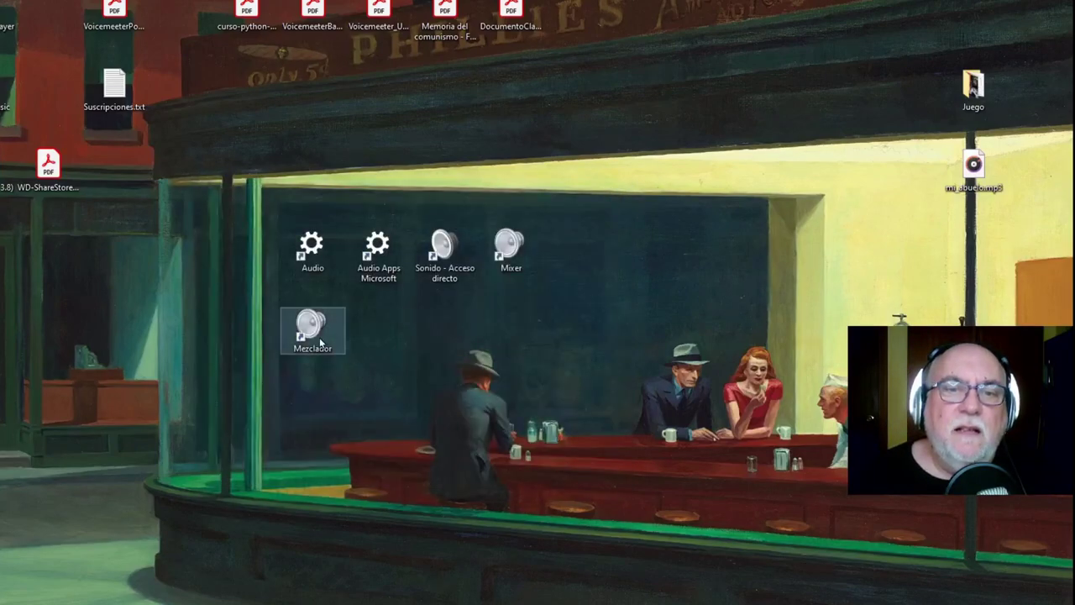
- Test the Mezclador shortcut, closing the volume mixer it opens, and move the shortcut to the Papelera de reciclaje
double_click(310, 327)
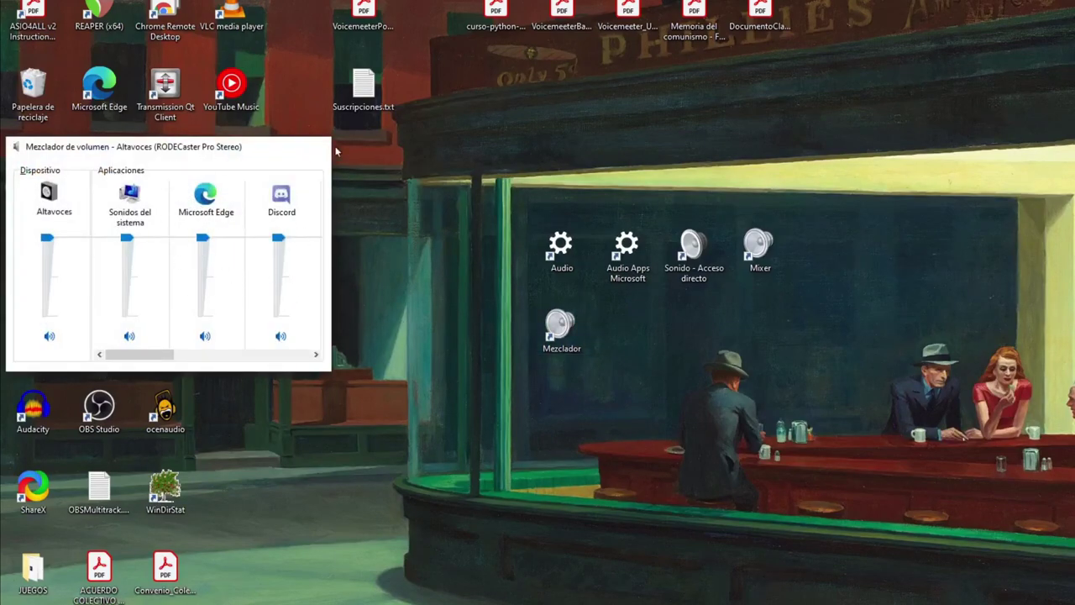
click(329, 149)
drag(561, 327, 31, 95)
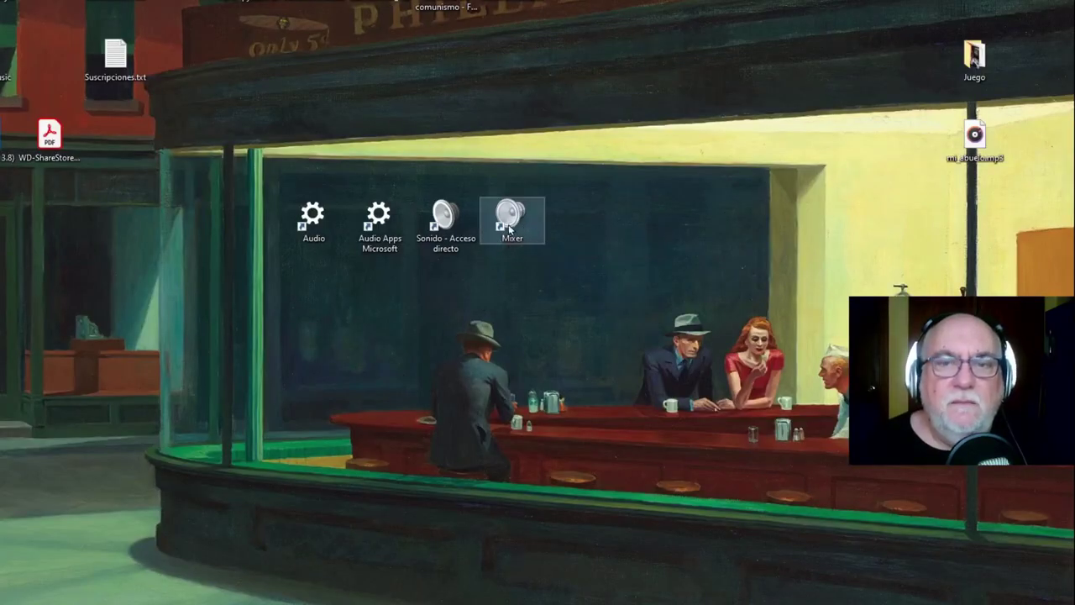
- Reach the Panel de control de sonido through the Audio shortcut's sound settings and close both windows without changes
click(446, 210)
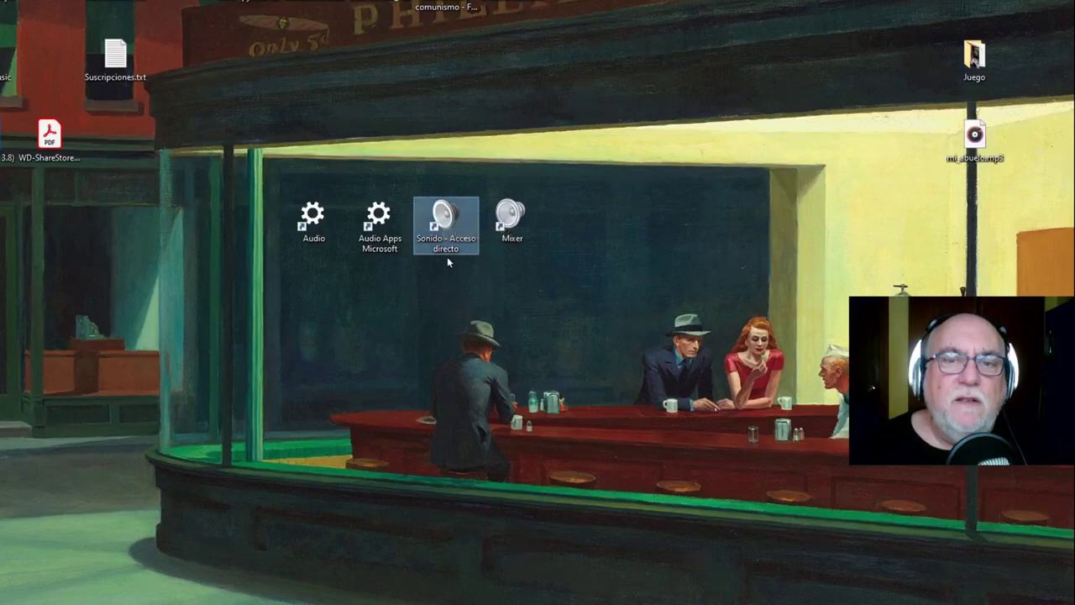
double_click(313, 216)
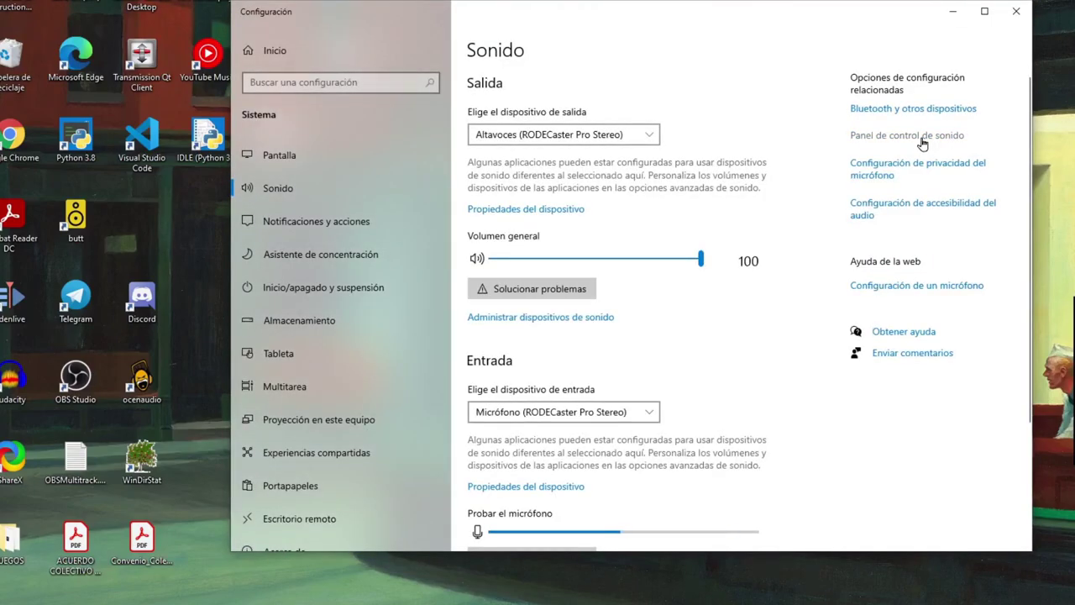
click(901, 147)
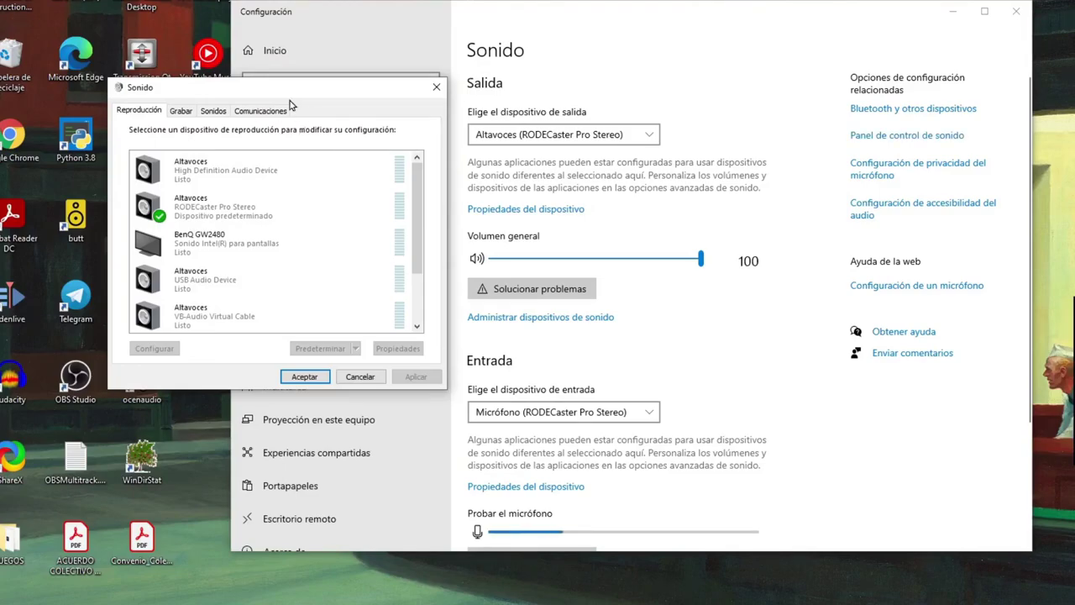
click(361, 380)
click(1016, 11)
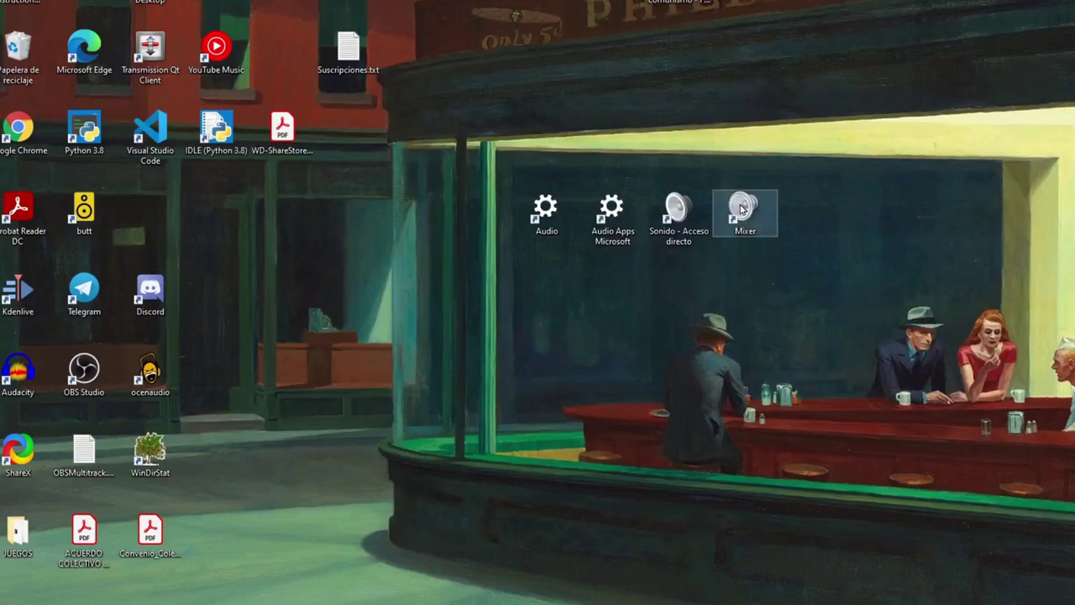
- Show the classic sound panel directly with the Sonido - Acceso directo shortcut and close it
click(683, 208)
double_click(683, 208)
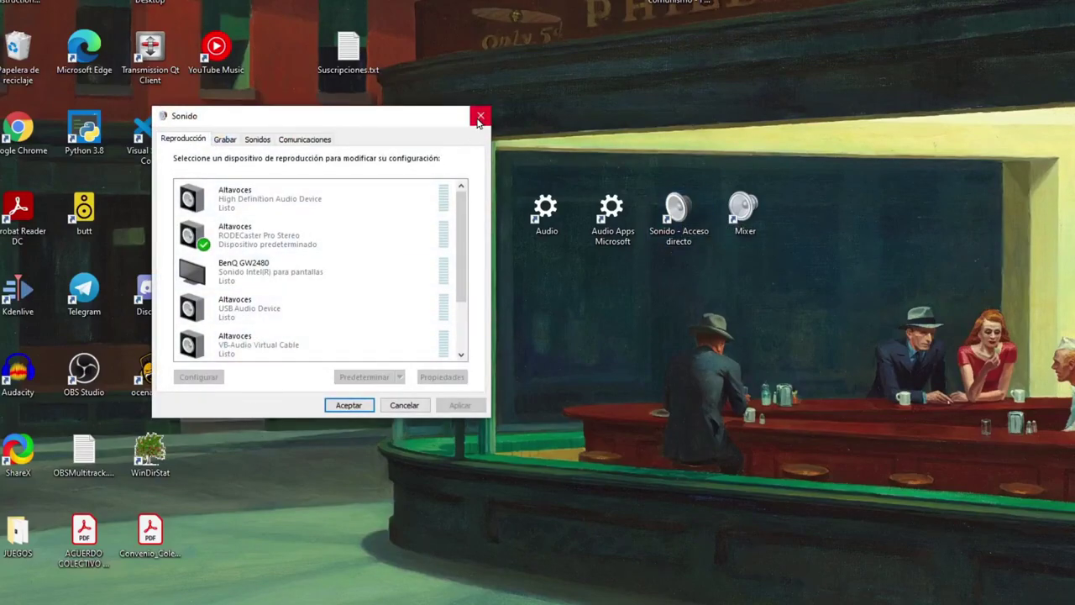
click(480, 119)
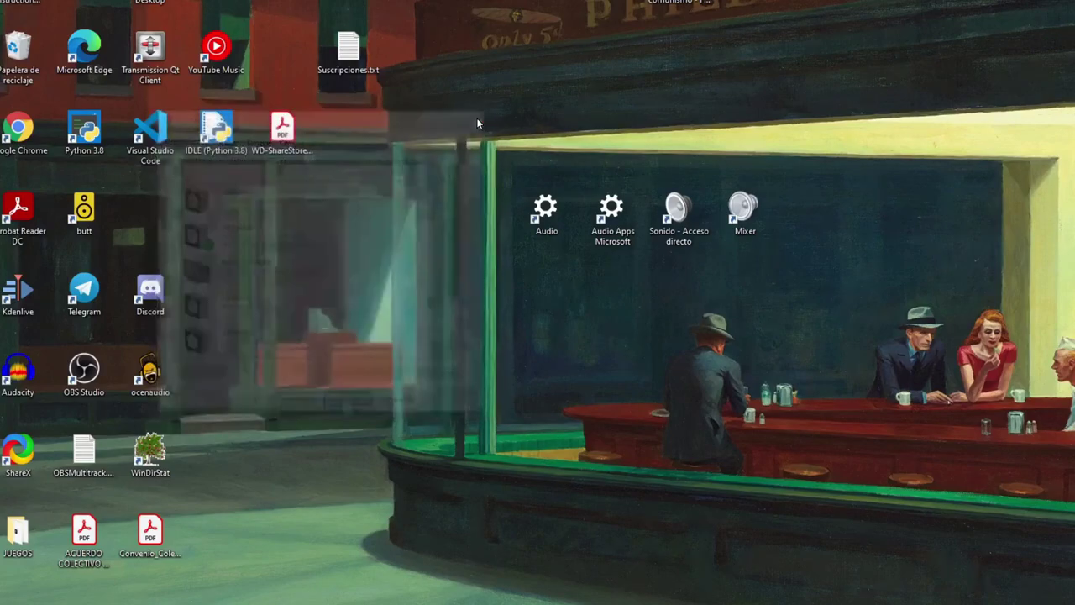
- Find the Panel de control with the Windows search and open its Hardware y sonido category
click(187, 594)
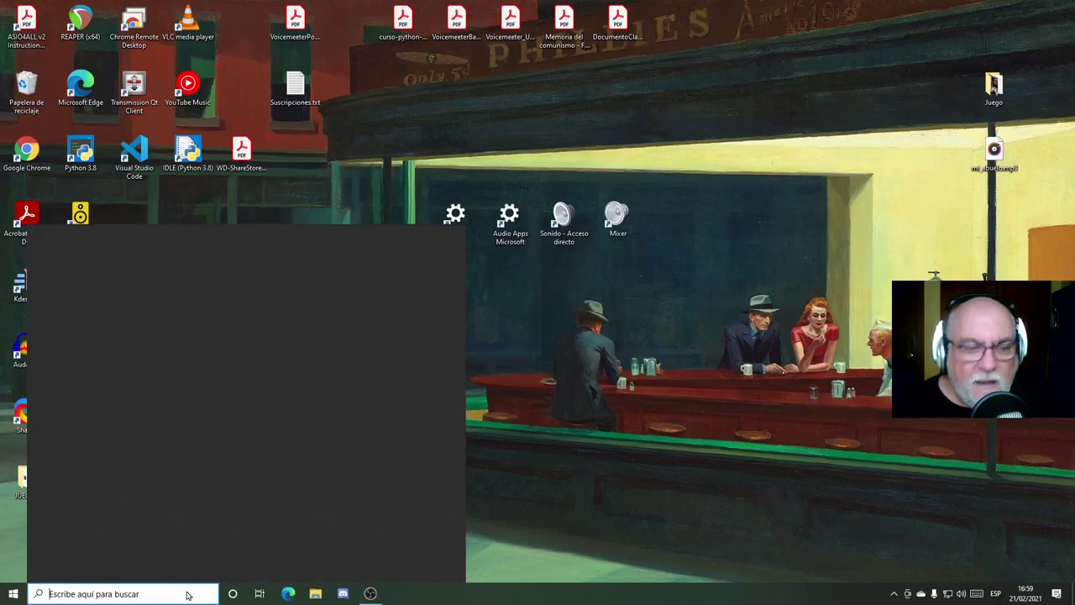
text(panel)
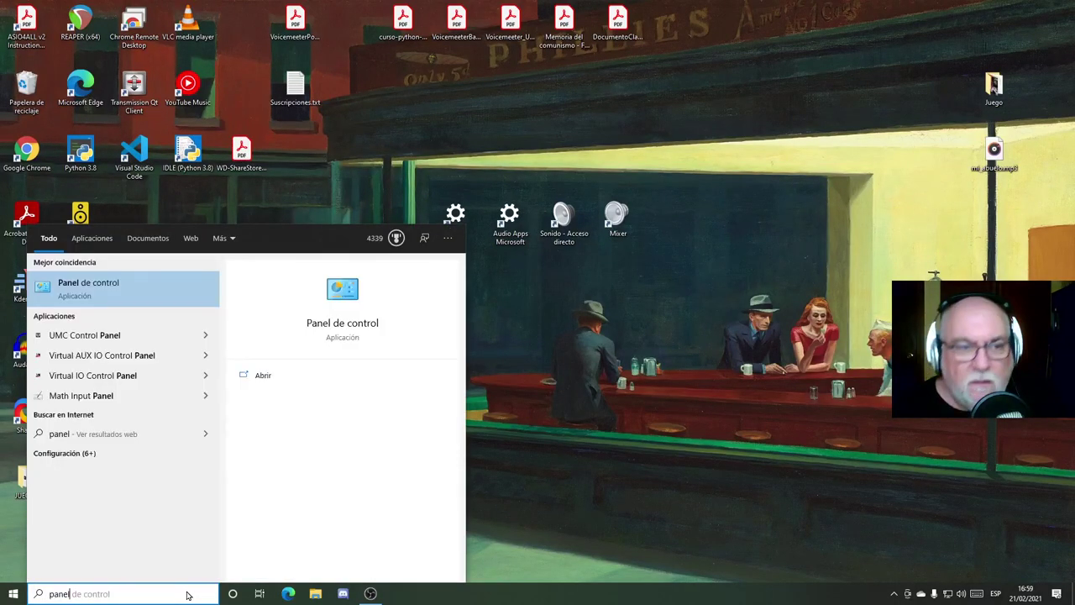
click(88, 290)
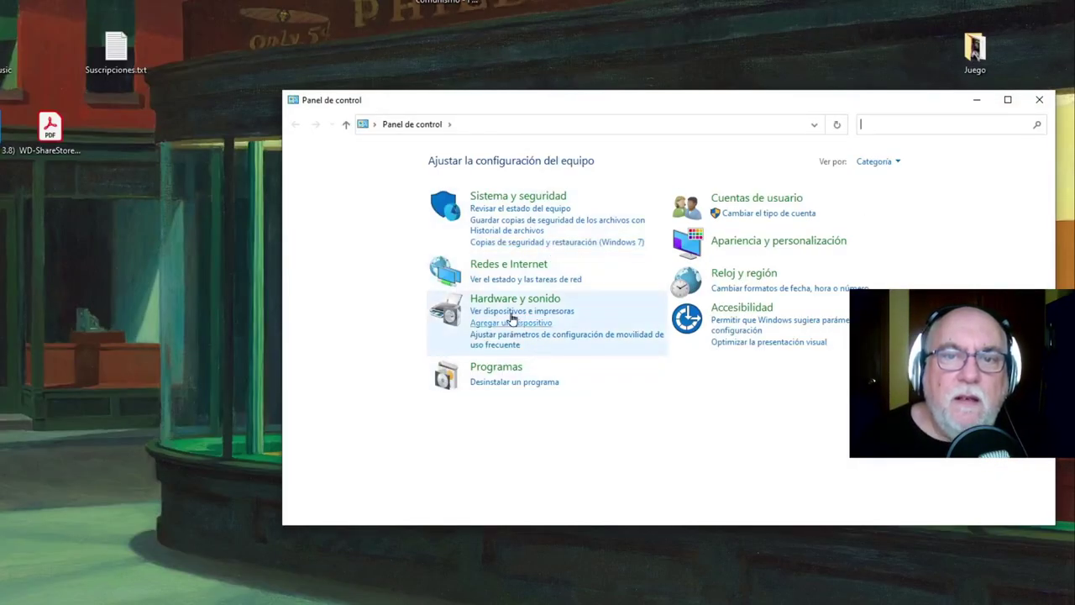
click(507, 303)
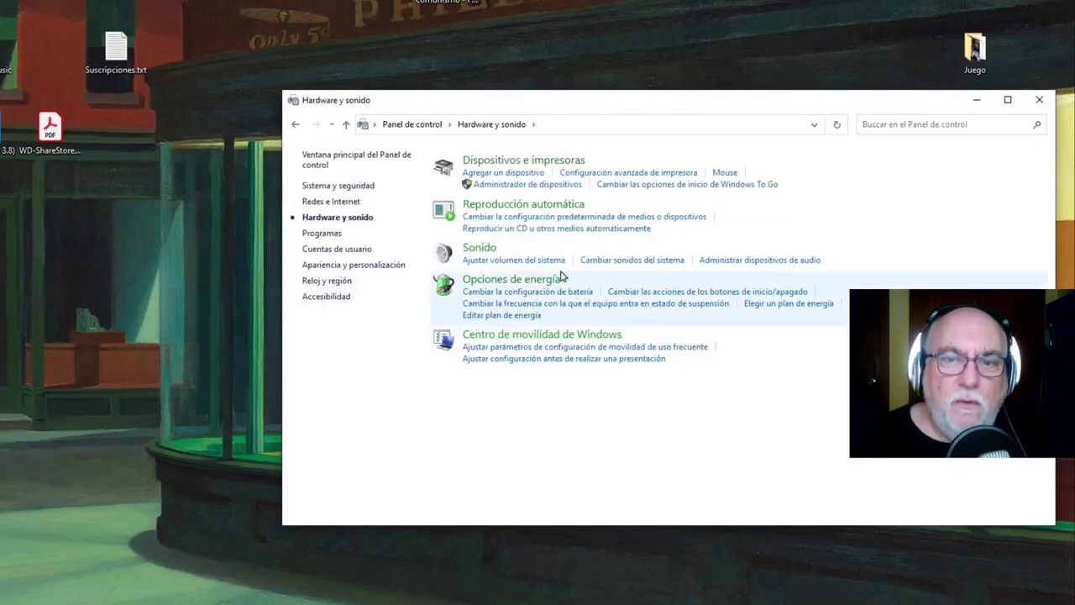
- Create a desktop shortcut to Sonido, close the Panel de control and place the shortcut below the other audio shortcuts
right_click(432, 243)
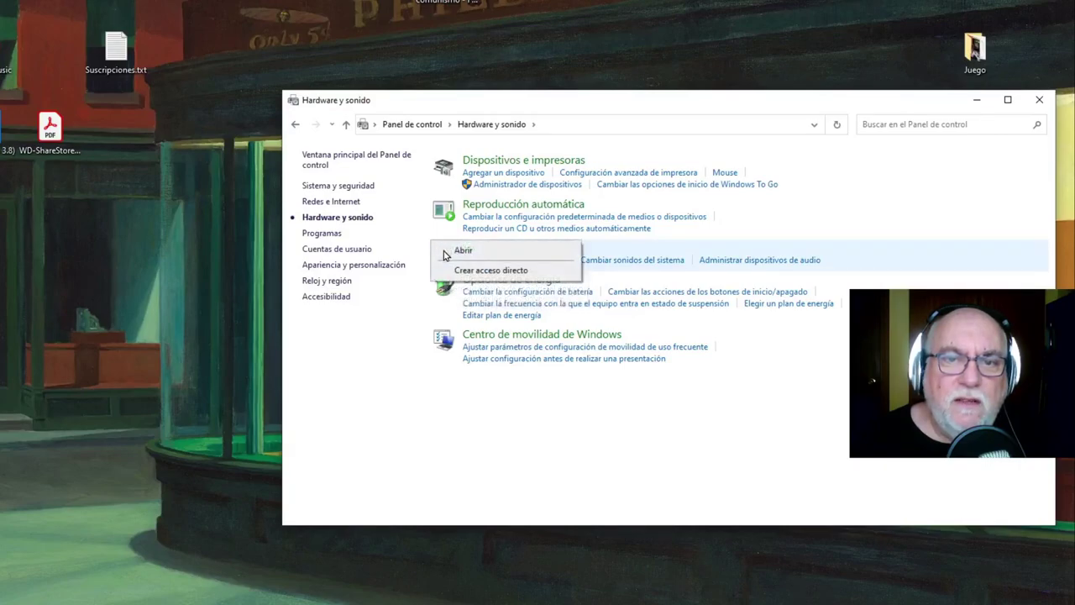
click(490, 270)
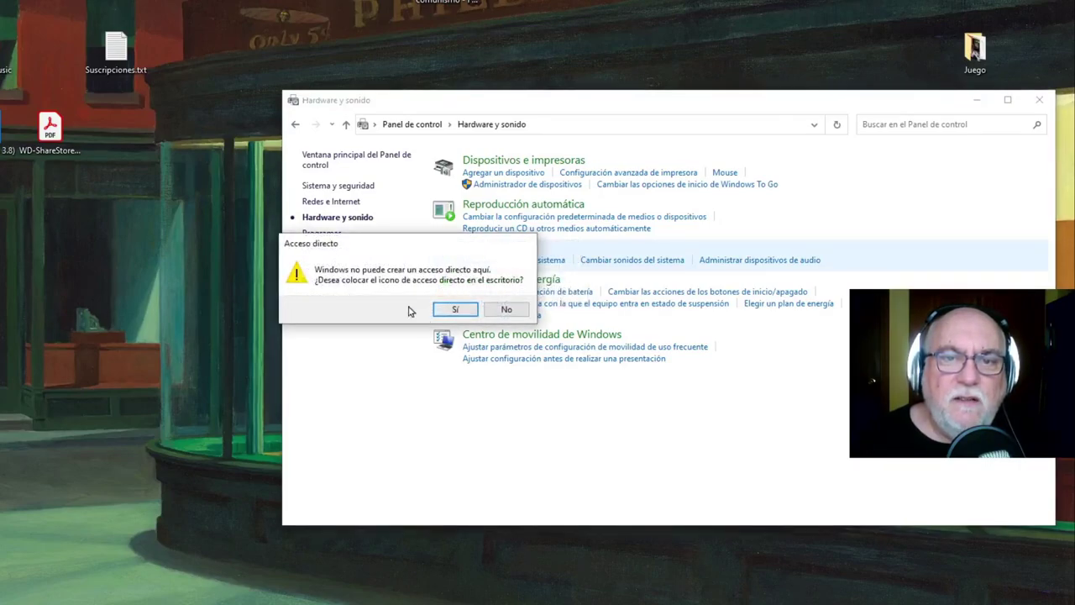
click(451, 310)
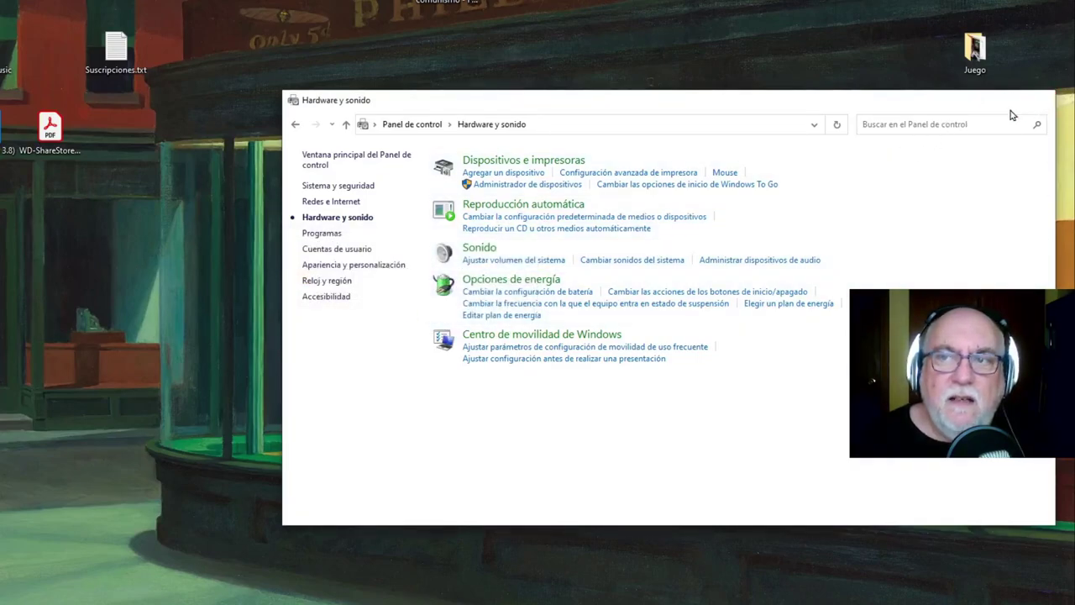
click(1039, 99)
drag(198, 290, 383, 318)
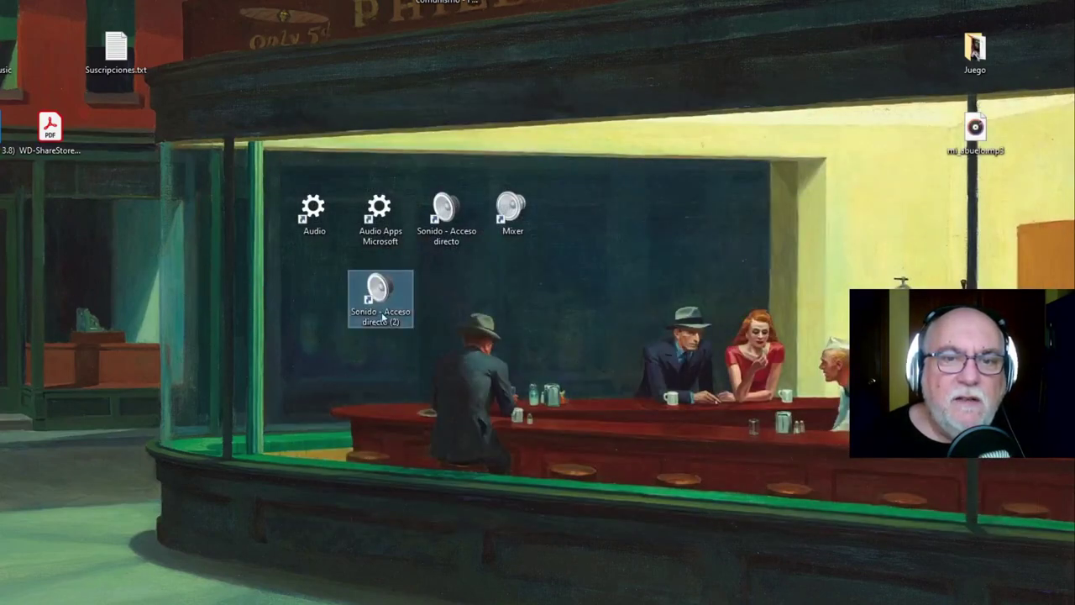
- Test the Sonido - Acceso directo (2) shortcut by viewing its recording and playback devices, close the panel and delete the shortcut
double_click(377, 292)
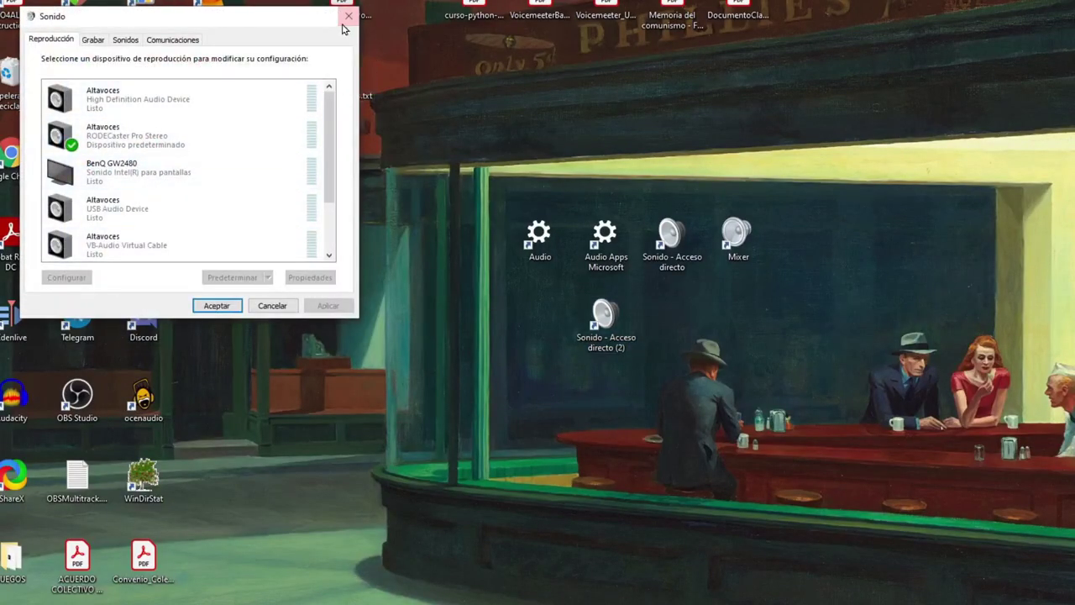
click(94, 44)
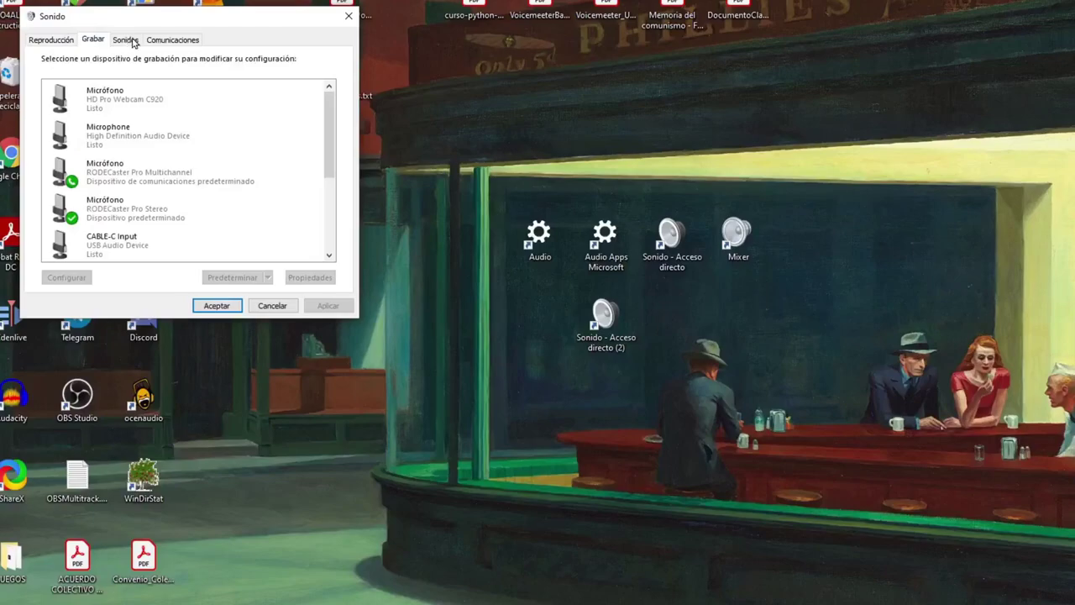
click(52, 42)
click(349, 16)
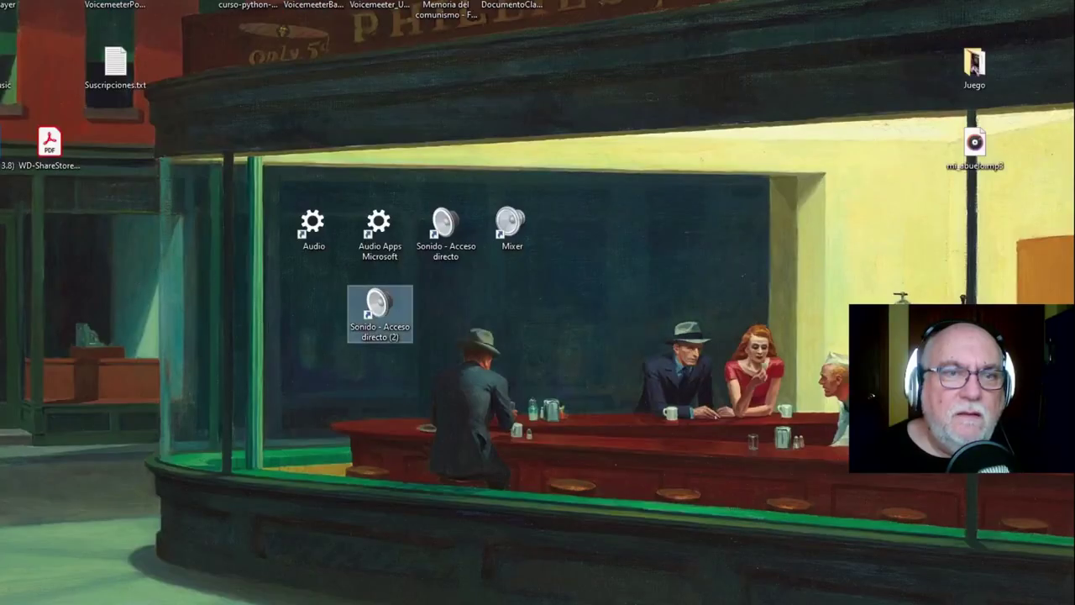
key(Delete)
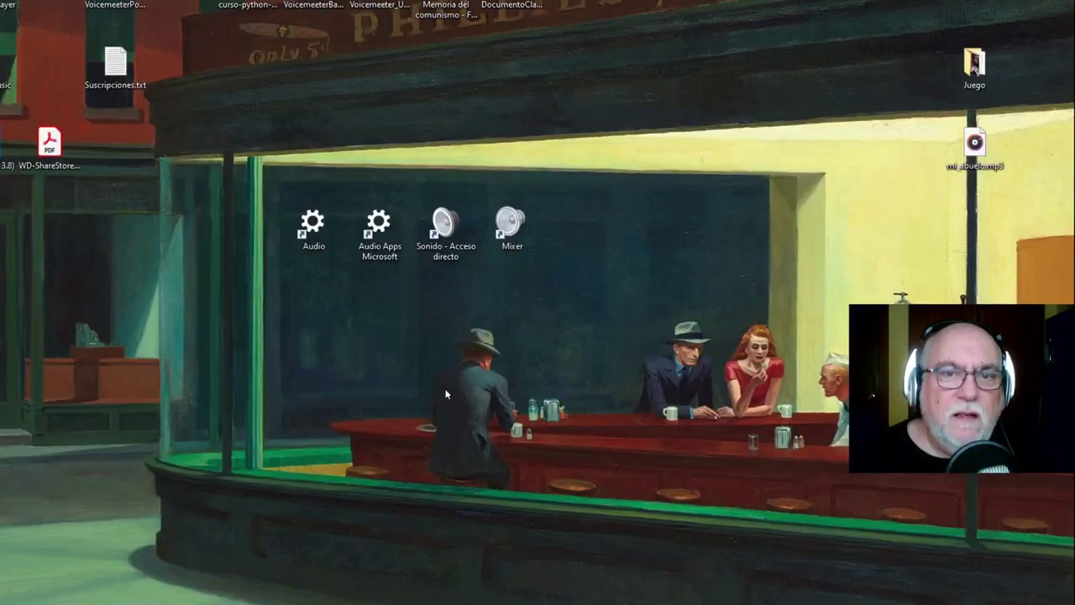
- Move the Audio, Audio Apps Microsoft, Sonido and Mixer shortcuts together into the row beside the butt icon
drag(240, 173, 561, 323)
drag(378, 231, 0, 234)
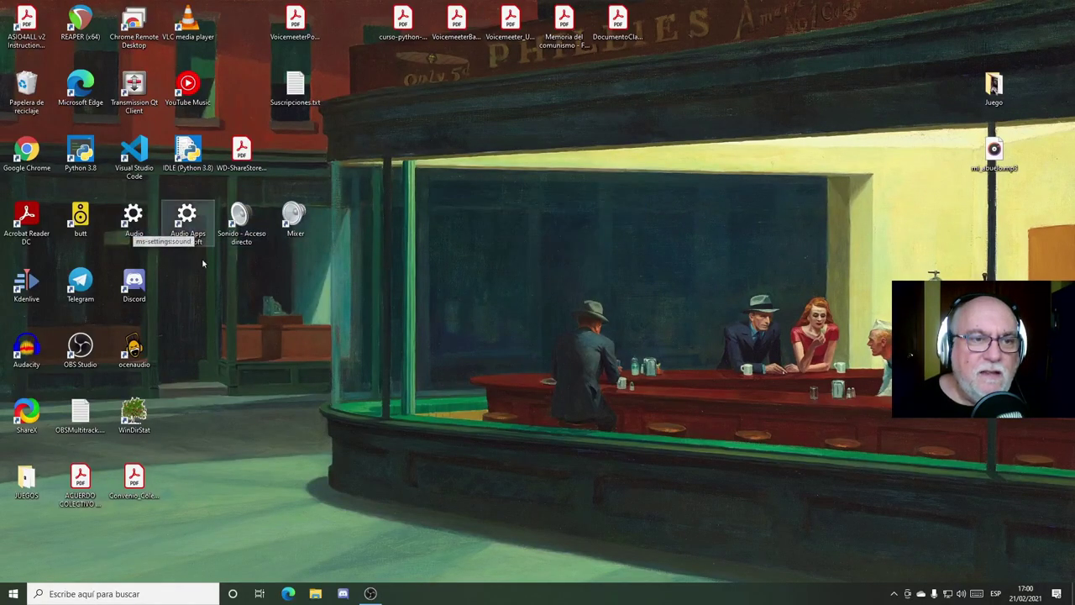